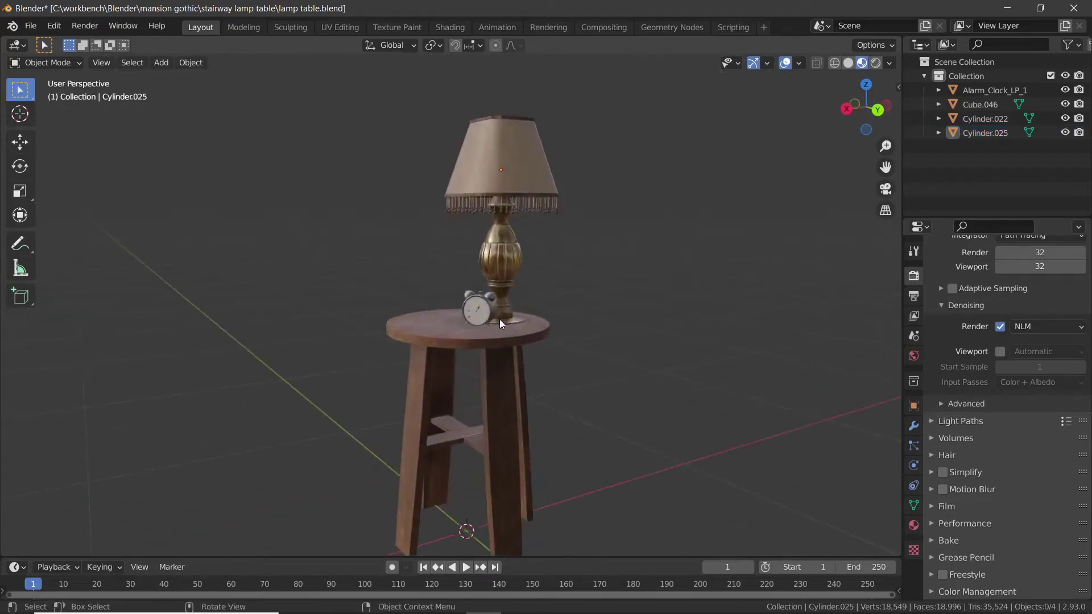
Examine the shader nodes of the lamp's candle holder.001, lamp.001 and lamp wood materials and the alarm clock's clock metal material
scroll(391, 309, "down", 2)
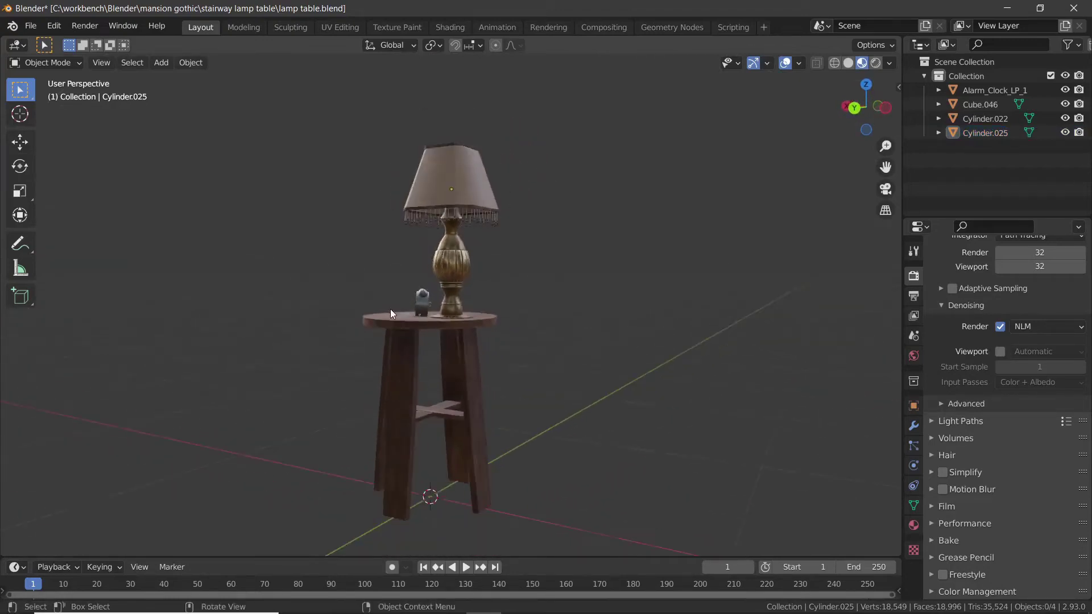
left_click(443, 27)
mouse_move(479, 209)
middle_mouse_down()
mouse_move(454, 254)
mouse_move(527, 135)
mouse_move(484, 236)
mouse_move(526, 215)
mouse_move(540, 171)
mouse_move(513, 210)
middle_mouse_up()
scroll(513, 209, "up", 3)
left_click(534, 151)
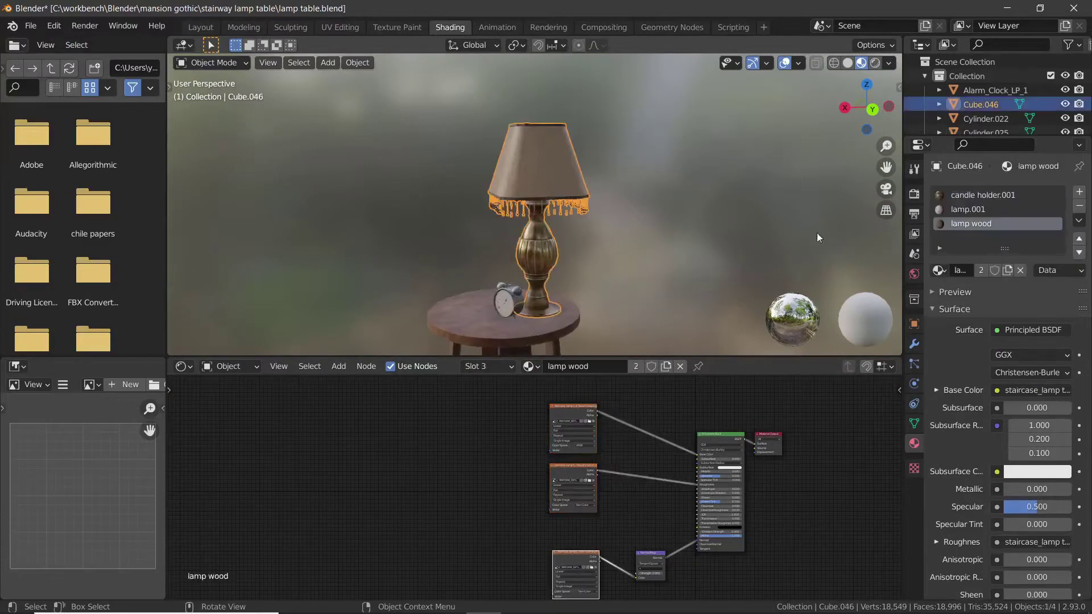
left_click(967, 209)
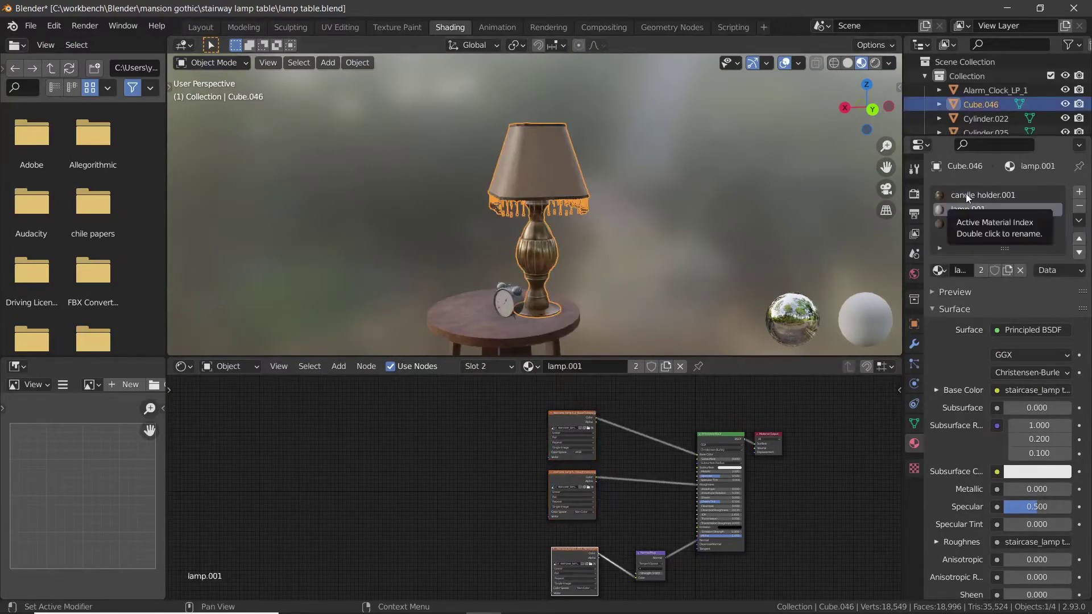
left_click(966, 194)
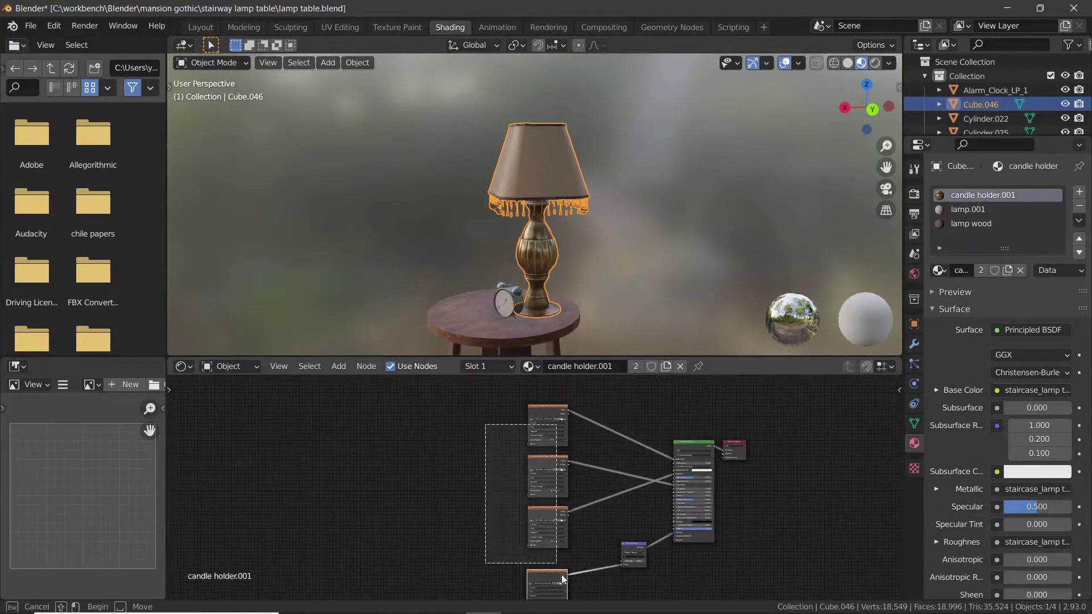
left_click(497, 327)
middle_click_drag(529, 498, 517, 528)
left_click_drag(513, 468, 563, 582)
left_click(497, 304)
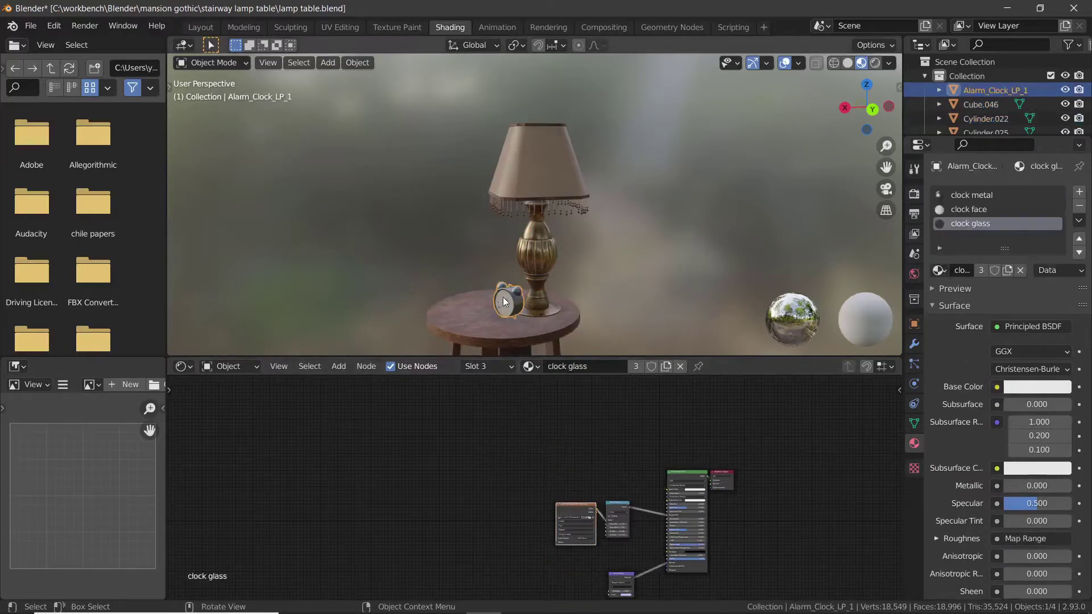
left_click(967, 192)
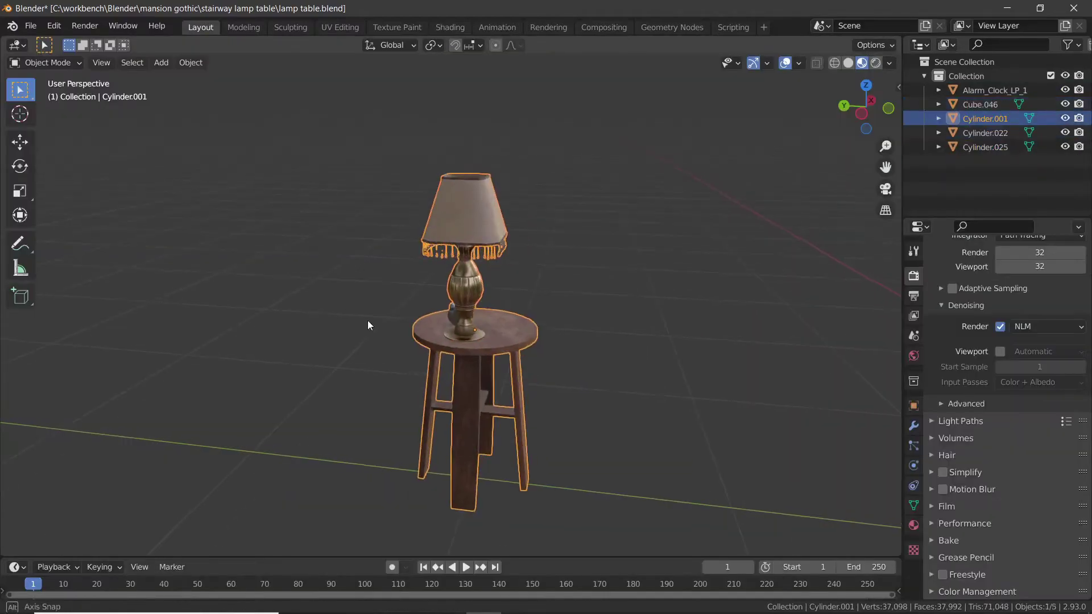
Pack all UV islands of the joined lamp and table duplicate so they no longer overlap
left_click(332, 30)
scroll(341, 228, "down", 5)
scroll(663, 327, "down", 3)
middle_click_drag(663, 326, 663, 376)
scroll(717, 388, "up", 5)
middle_click_drag(663, 375, 663, 397, "ctrl")
key("a")
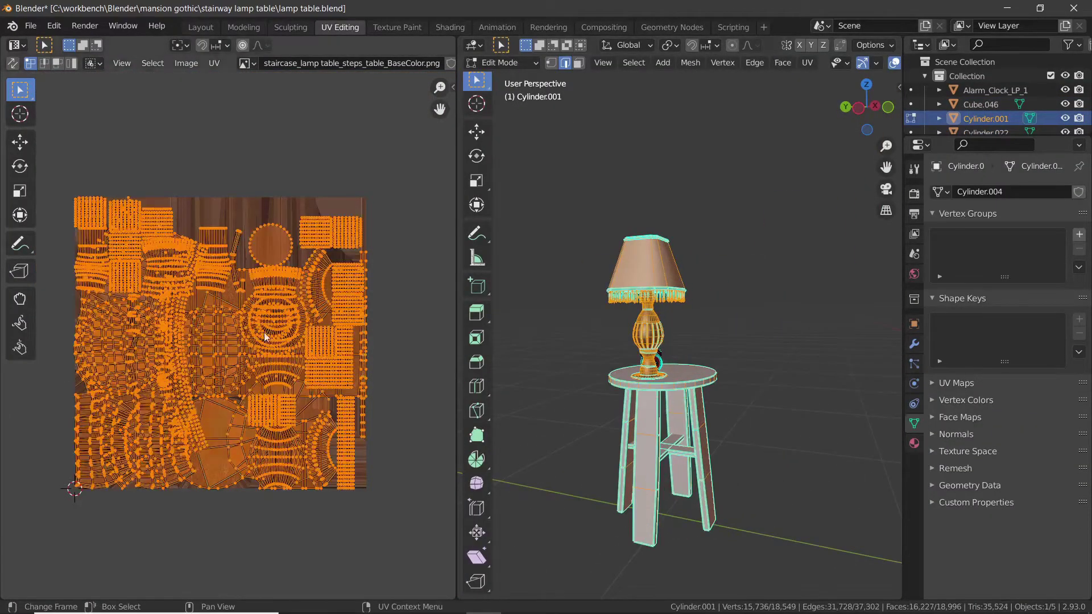
left_click(214, 63)
left_click(239, 310)
scroll(120, 391, "up", 4)
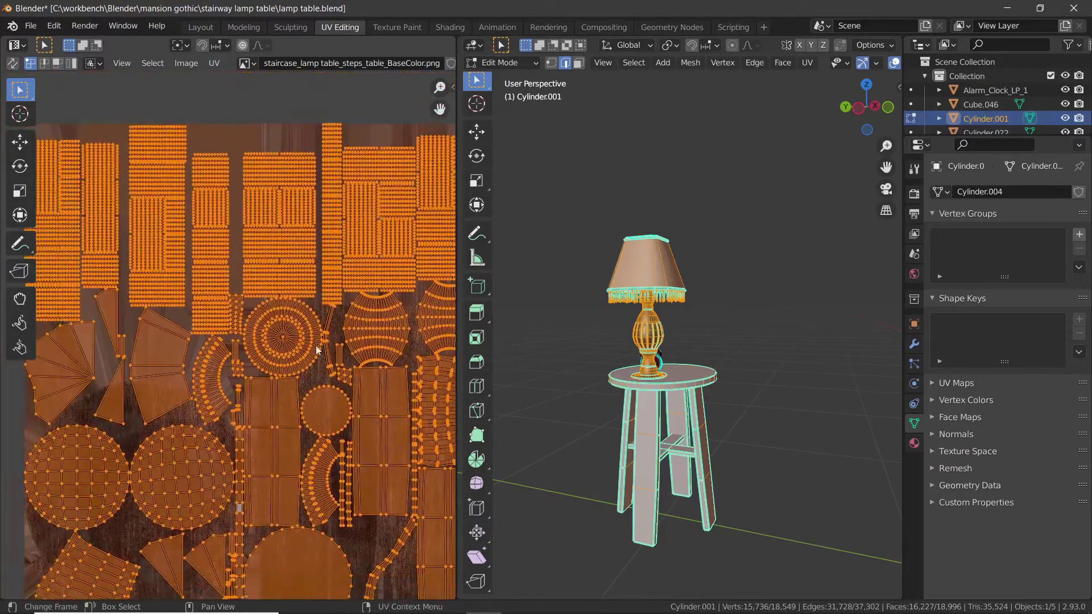
Inspect the joined duplicate's shading by previewing the lamp.001 material's first two image textures, ending on the Principled BSDF output
left_click(450, 27)
scroll(420, 183, "up", 6)
middle_click_drag(375, 183, 421, 220)
scroll(463, 227, "up", 4)
middle_click_drag(421, 220, 511, 195, "shift")
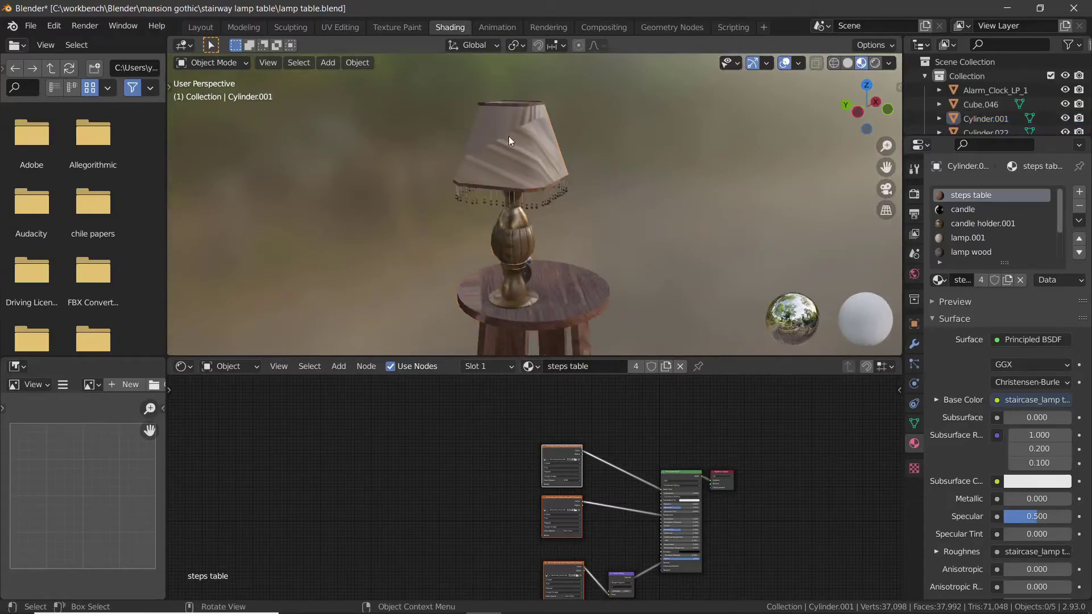
left_click(965, 237)
left_click(571, 442, "ctrl+shift")
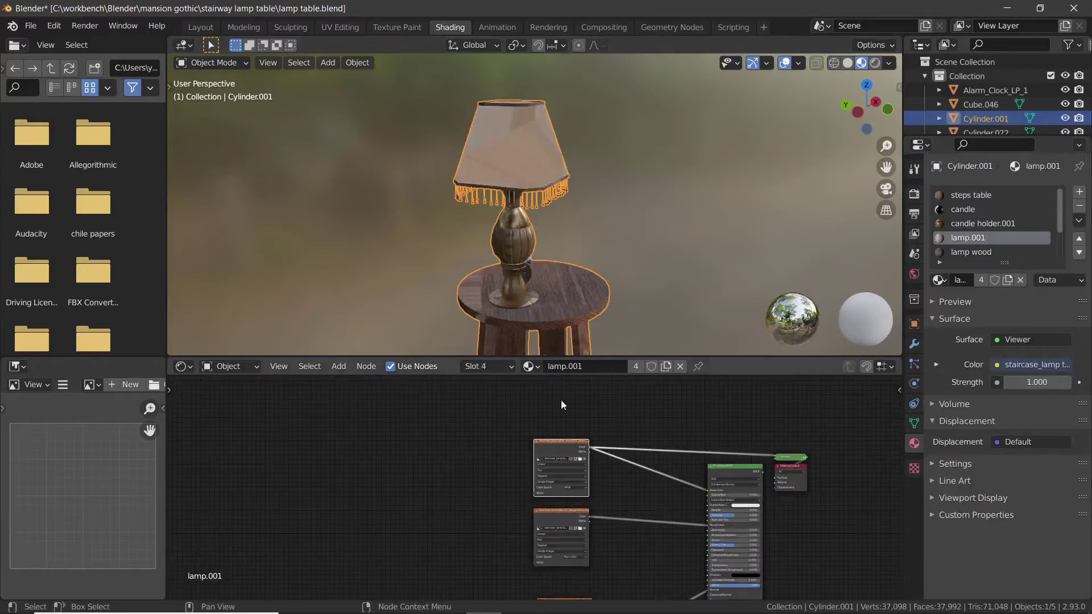
scroll(512, 171, "up", 4)
left_click(561, 523, "ctrl+shift")
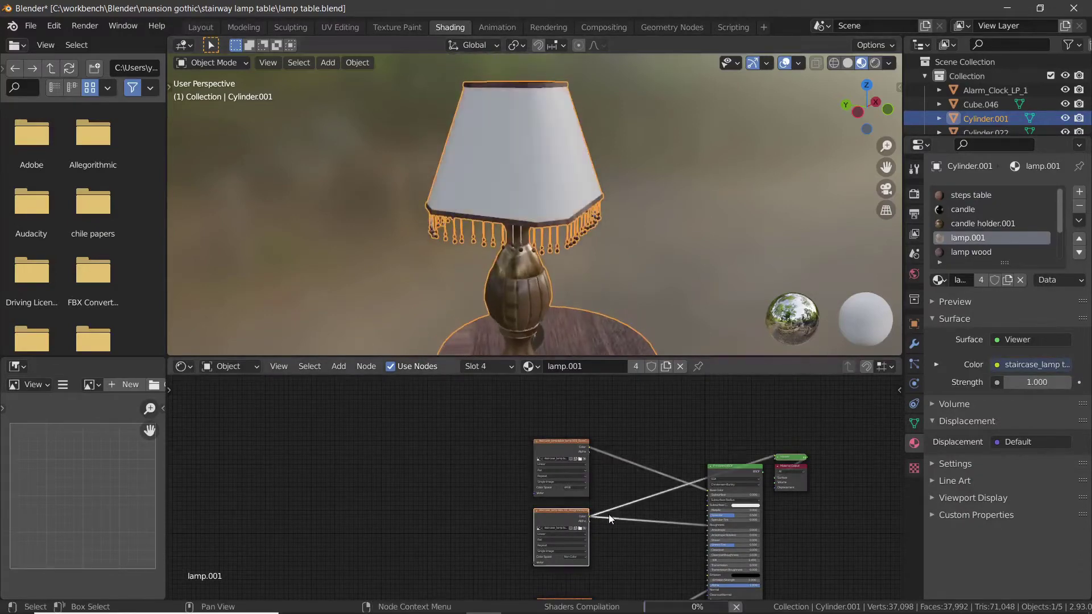
left_click(733, 468, "ctrl+shift")
middle_click_drag(511, 264, 531, 193, "shift")
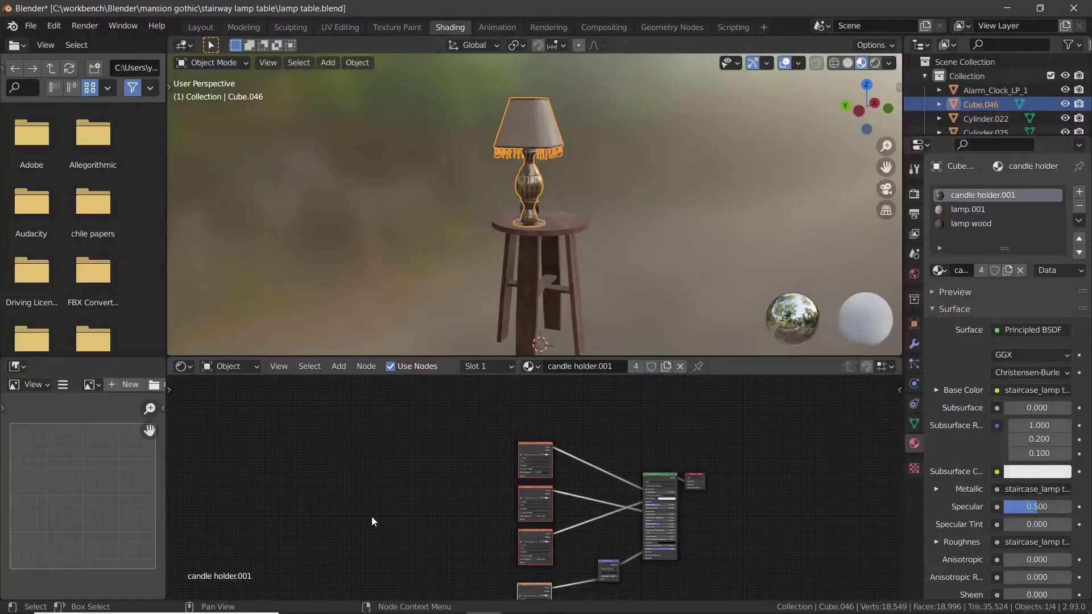
Add a second UV map named "lamp table" to the separate lamp object
left_click(333, 31)
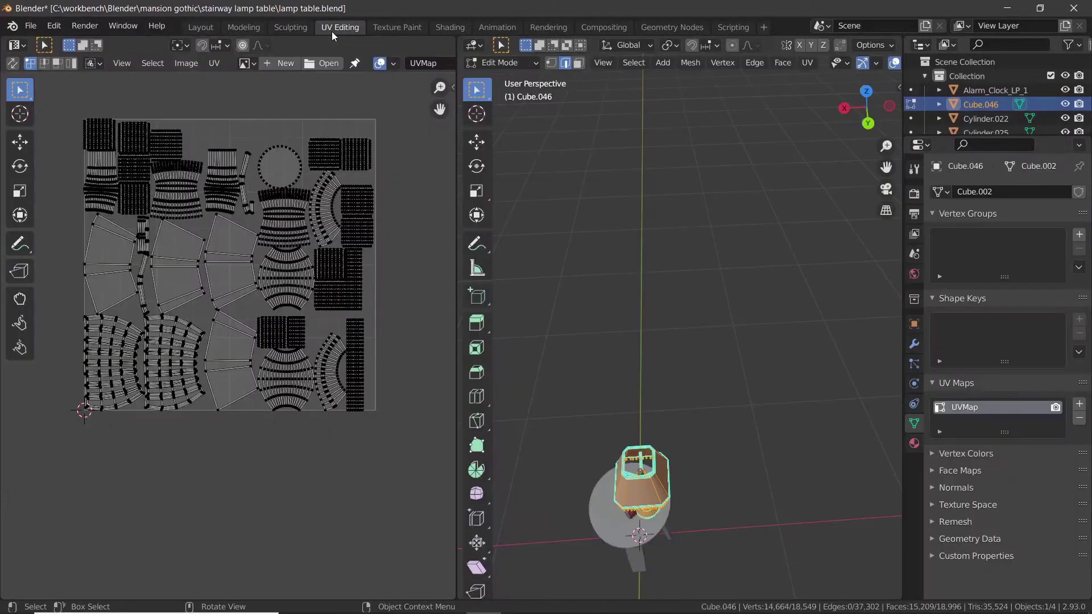
middle_click_drag(679, 377, 631, 326)
key("a")
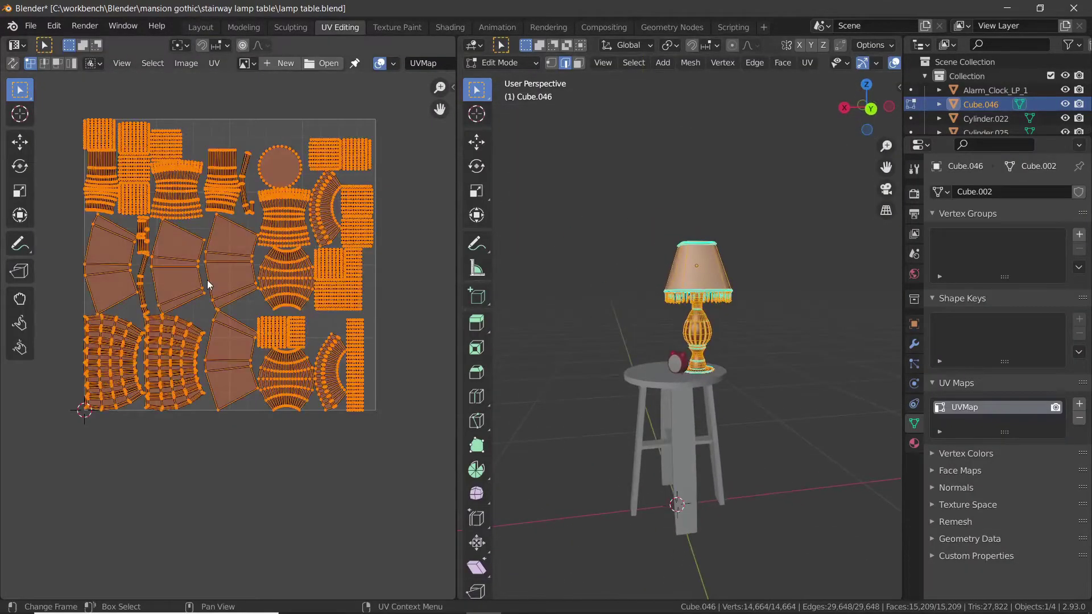
left_click(309, 453)
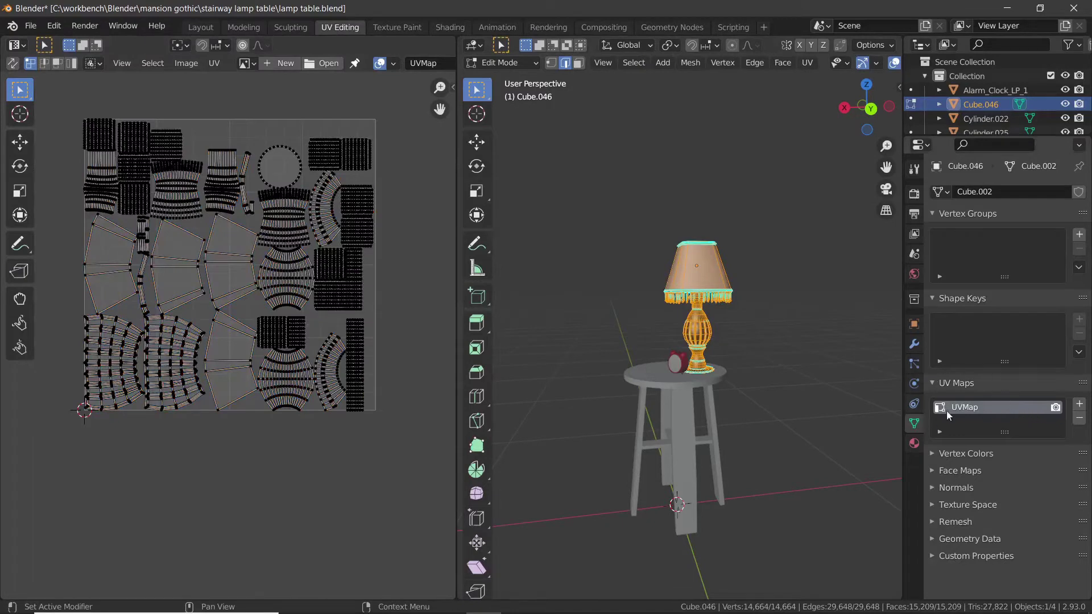
left_click(1079, 405)
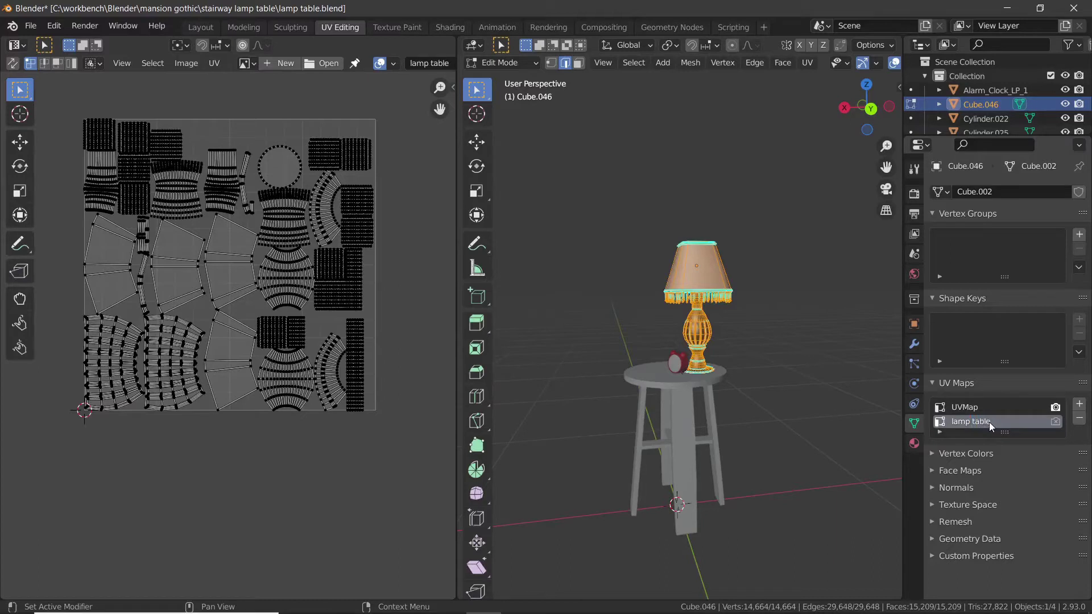
Select the alarm clock in Object Mode and add a second UV map named "lamp table" to it
middle_click_drag(753, 347, 732, 347, "shift")
key("Tab")
scroll(680, 342, "up", 1)
left_click(613, 391)
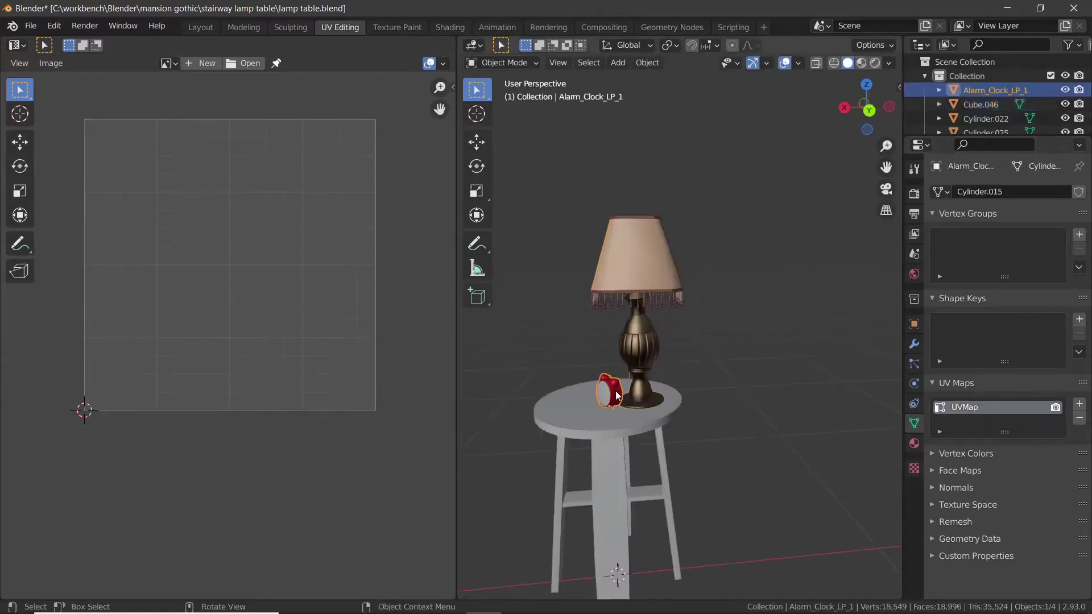
left_click(1079, 403)
double_click(1008, 421)
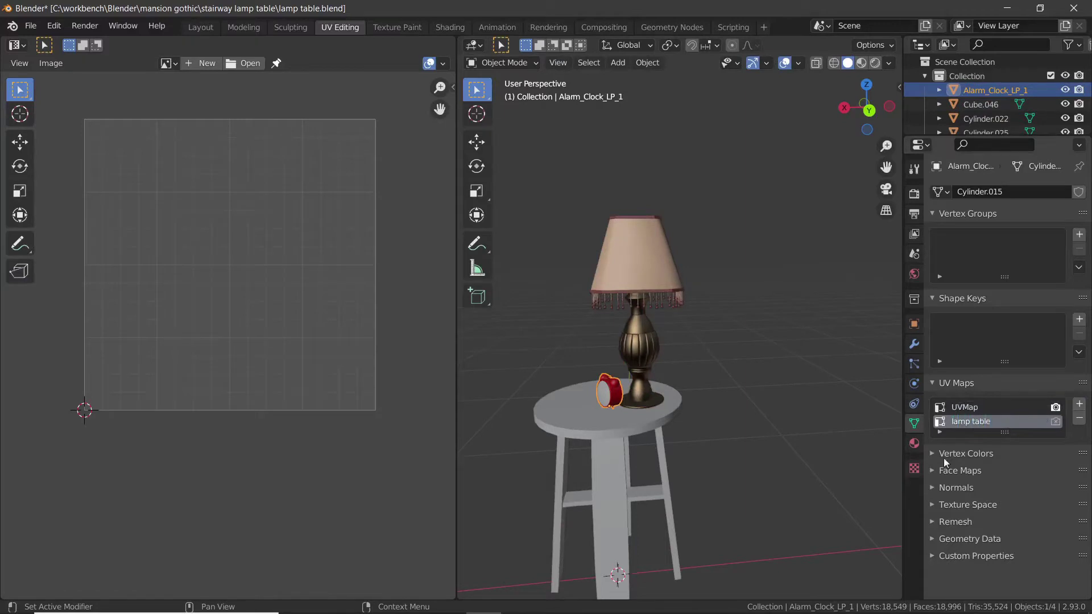
Add a second UV map named "lamp table" to the round wooden table
left_click(660, 424)
left_click(1079, 404)
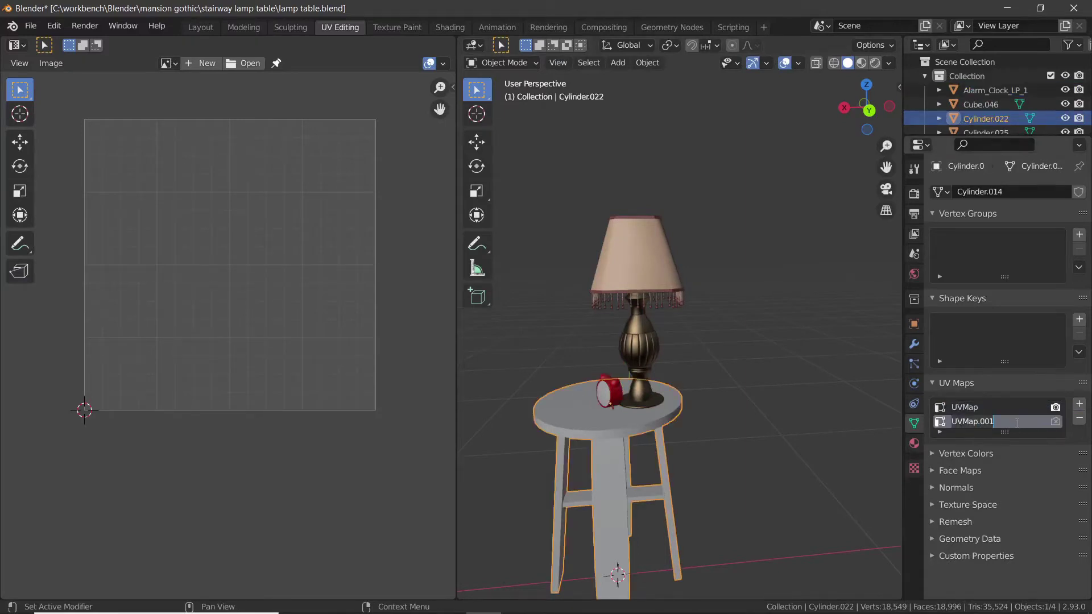
left_click(1017, 422)
type("lamp table")
key("Return")
Add a second UV map to the small object inside the lampshade and open its name for editing
middle_click_drag(595, 267, 595, 340)
left_click(628, 416)
left_click(1079, 404)
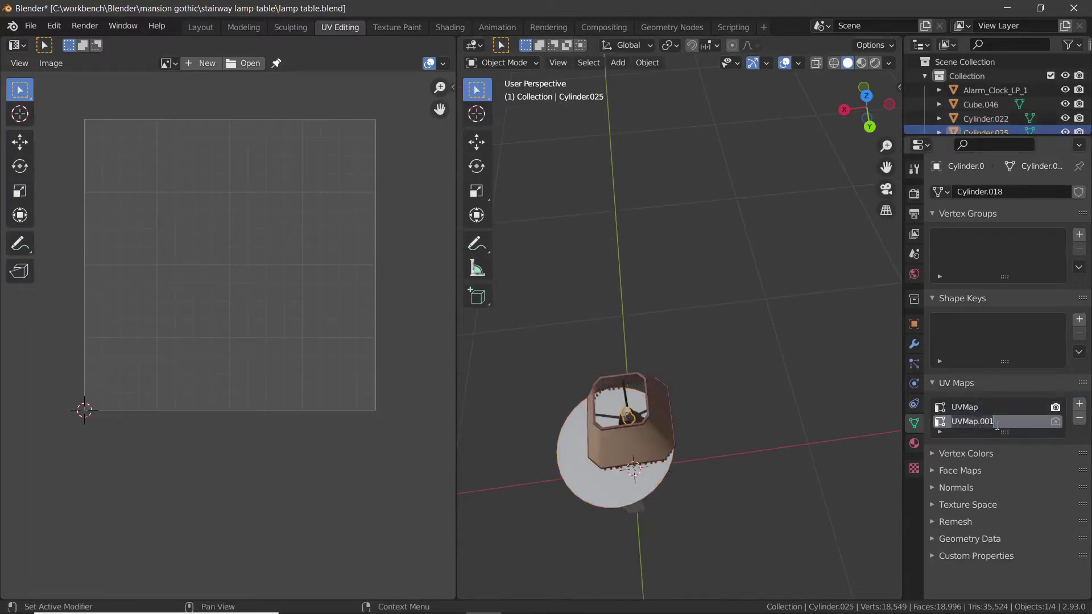
Open the lamp in Edit Mode, compare its two UV maps and make "lamp table" the active one
middle_click_drag(823, 319, 794, 232)
middle_click_drag(782, 232, 691, 280, "shift")
left_click(643, 248)
middle_click_drag(644, 248, 630, 289)
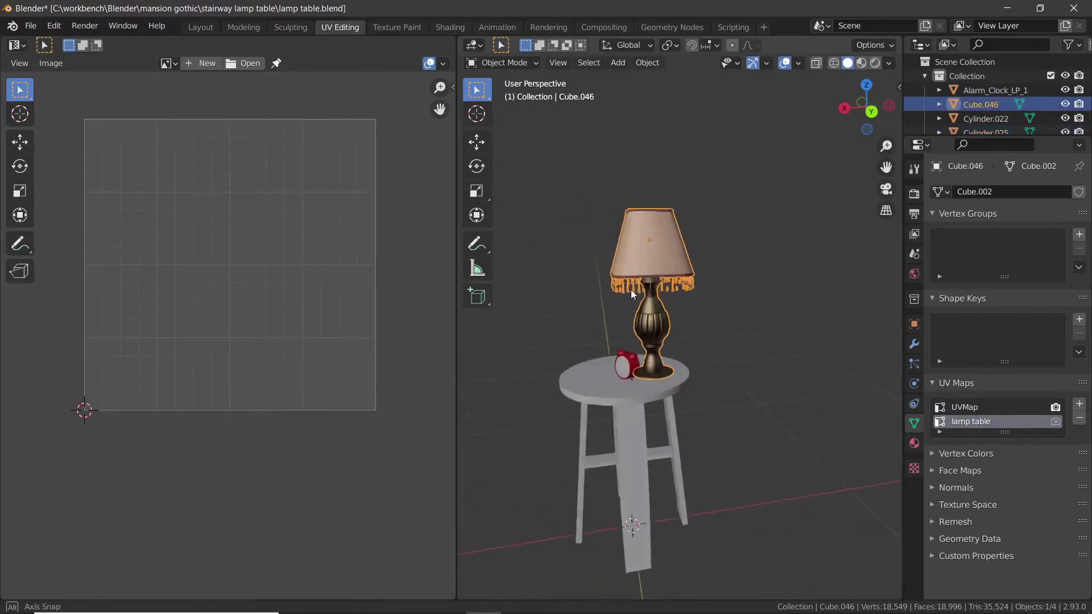
key("Tab")
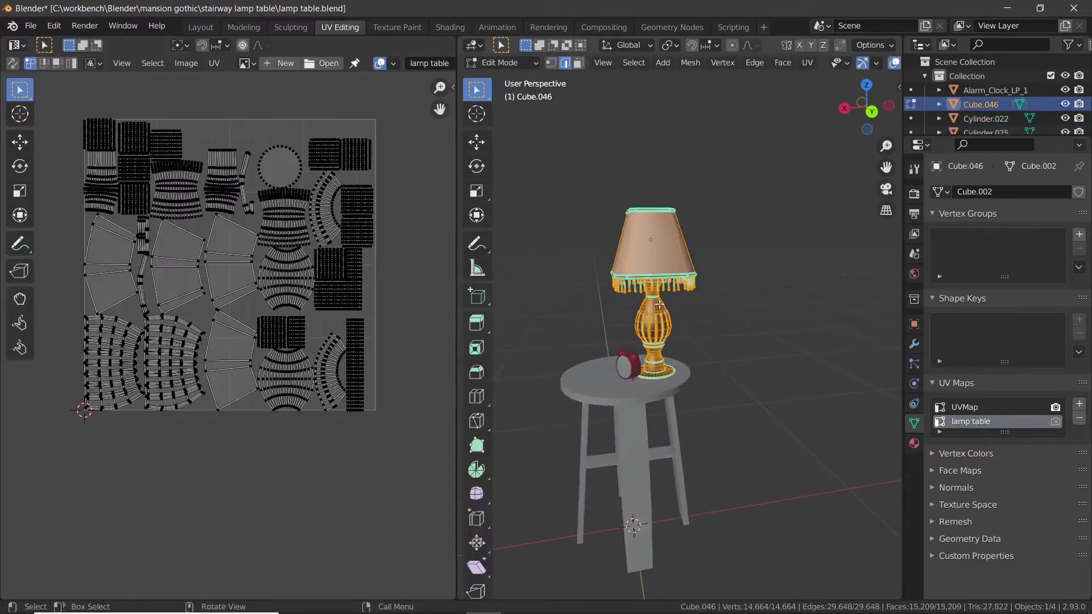
left_click(977, 407)
left_click(972, 425)
left_click(972, 411)
left_click(976, 424)
Scale all the lamp's UV islands down to about a third and move them outside the UV square's upper-left corner
scroll(143, 262, "down", 2)
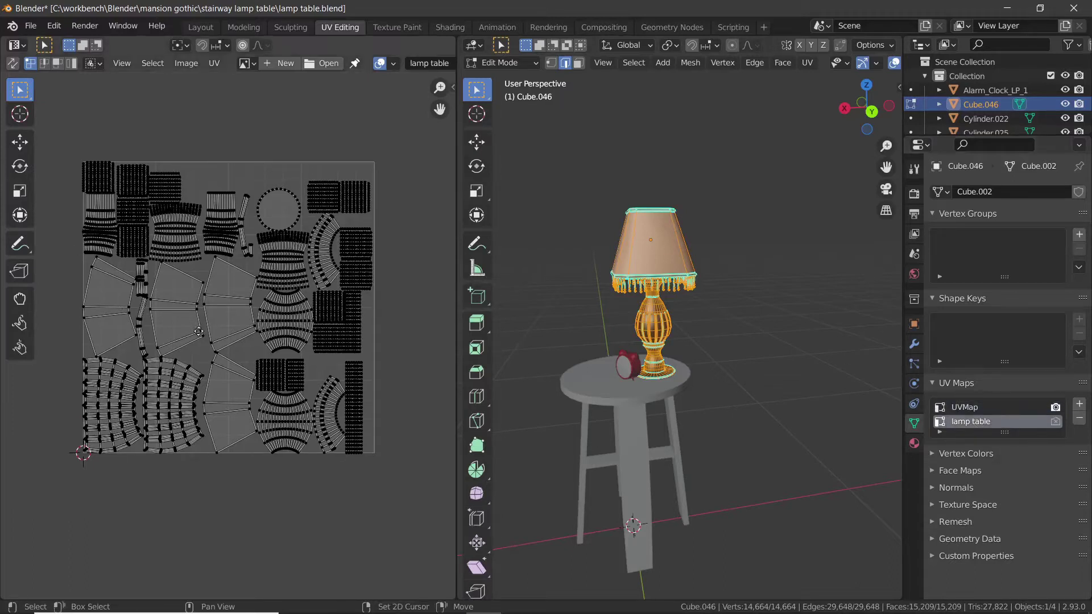
key("a")
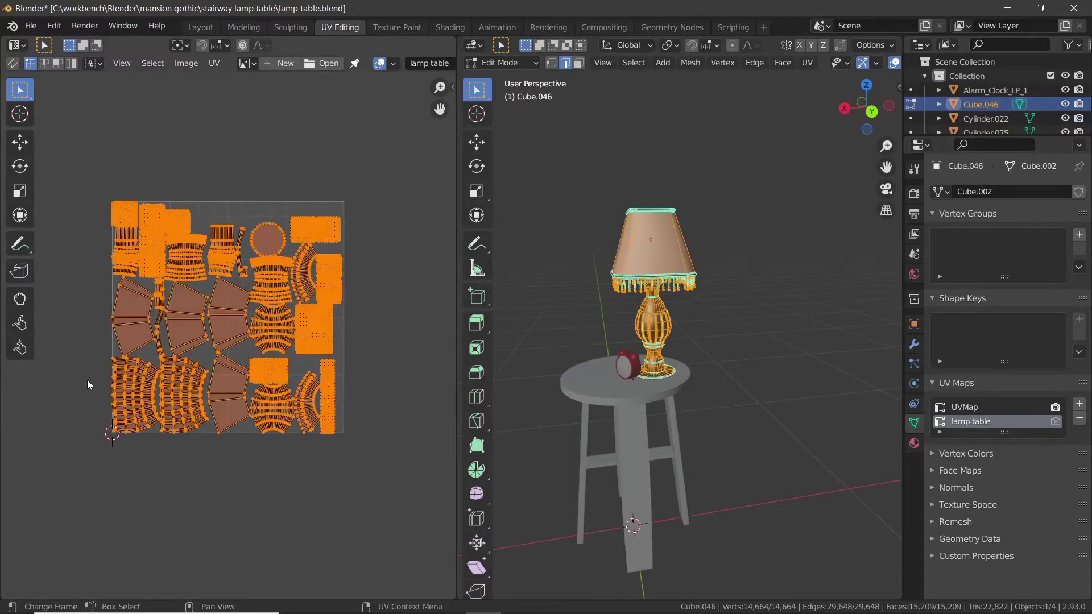
key("s")
left_click(176, 342)
key("g")
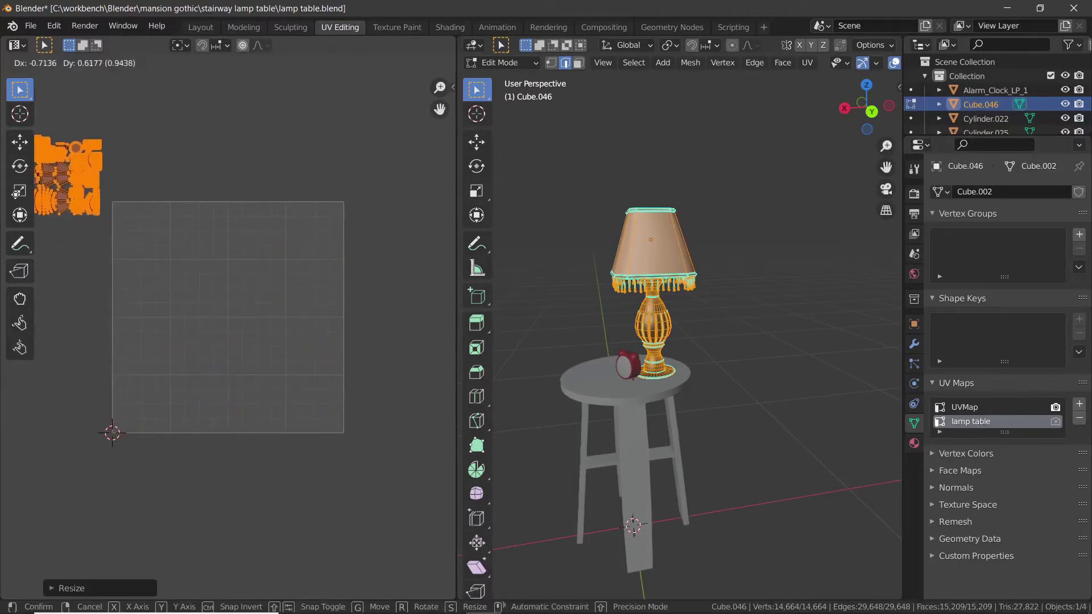
left_click(452, 166)
Move the lamp's UV islands into the UV square's upper-left quadrant and enlarge them to nearly fill that quarter
middle_click_drag(159, 264, 216, 282)
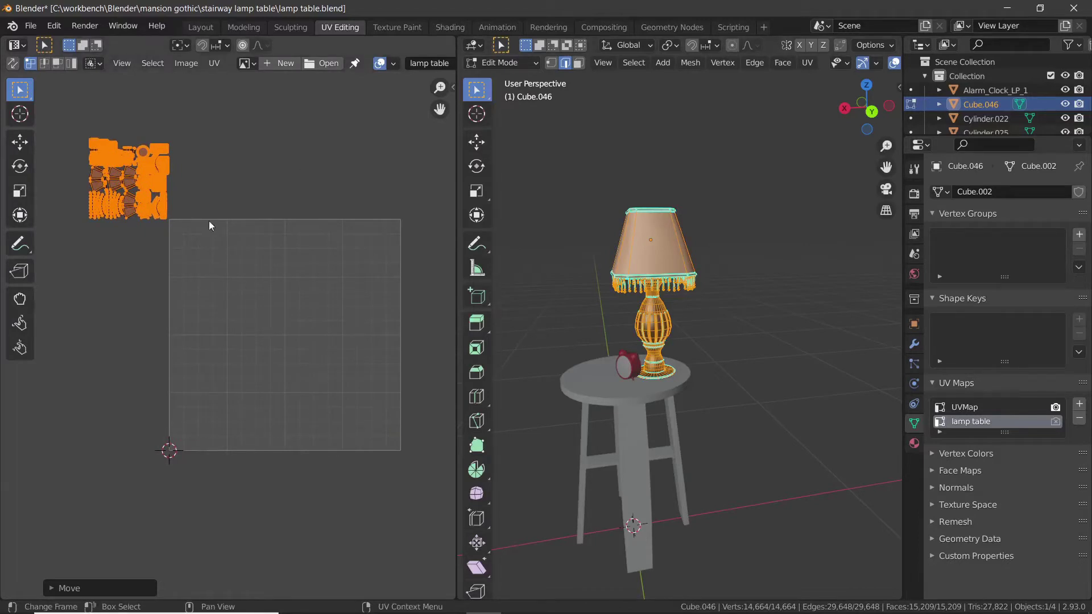
key("g")
left_click(303, 307)
key("s")
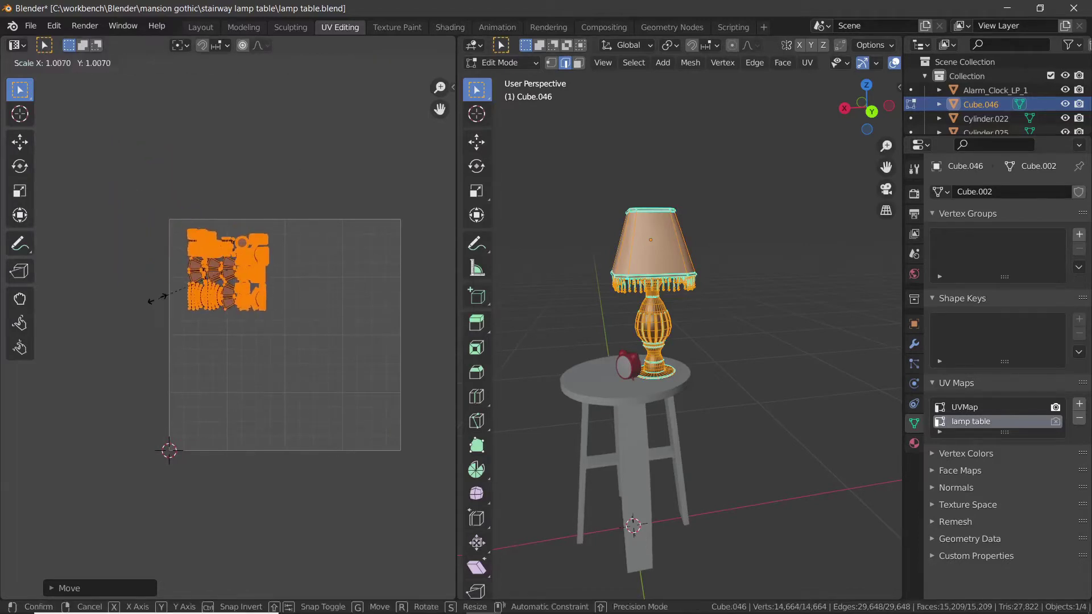
left_click(132, 310)
key("g")
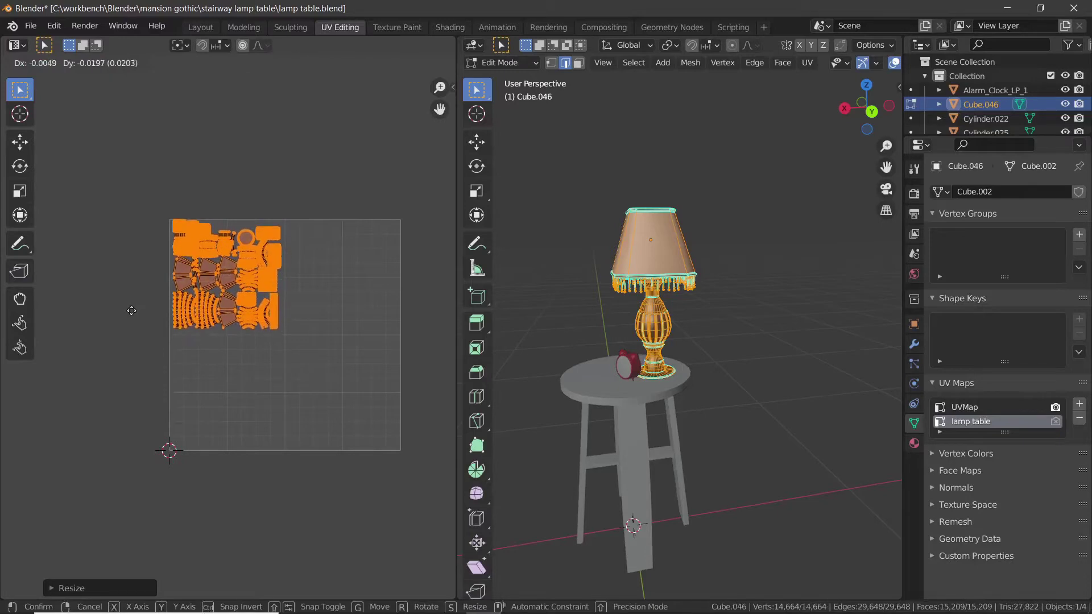
left_click(128, 314)
key("s")
left_click(131, 314)
key("g")
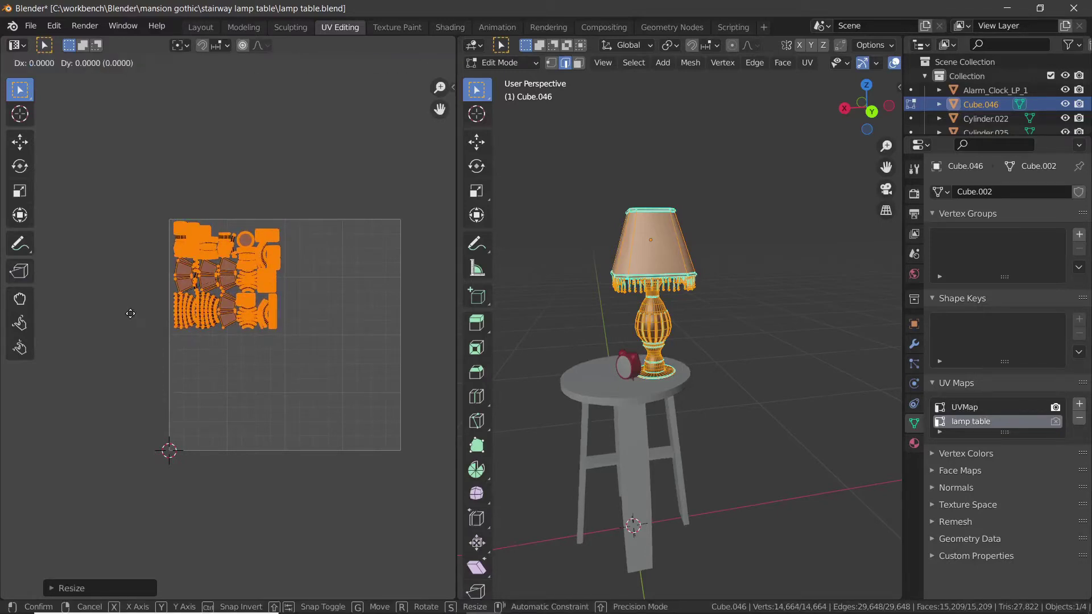
left_click(132, 317)
Save the file and compare the lamp's UVMap layout with its "lamp table" layout, leaving "lamp table" active
key("ctrl+s")
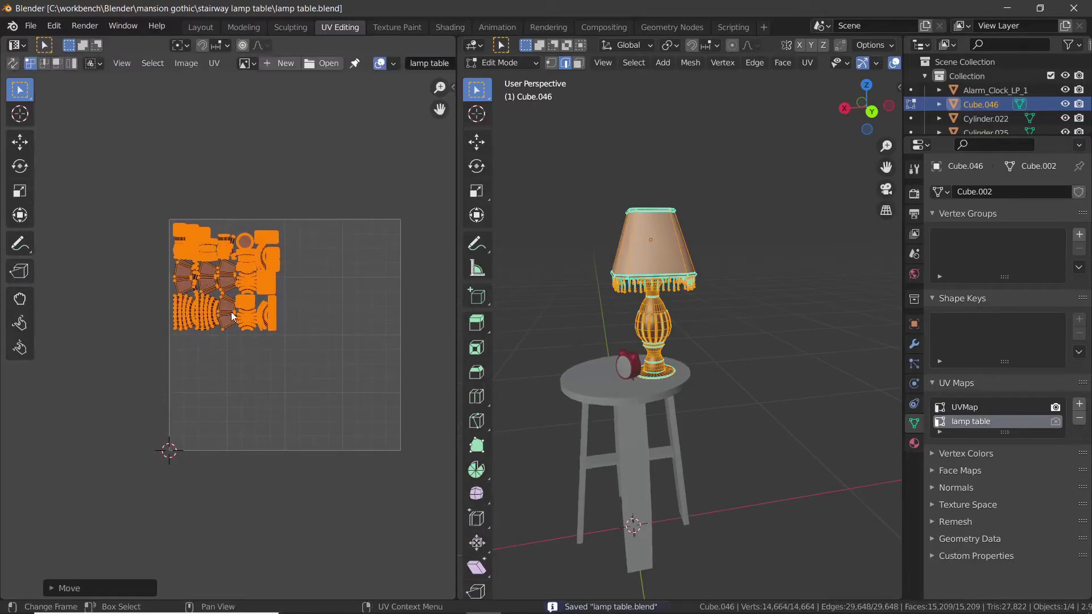
left_click(977, 409)
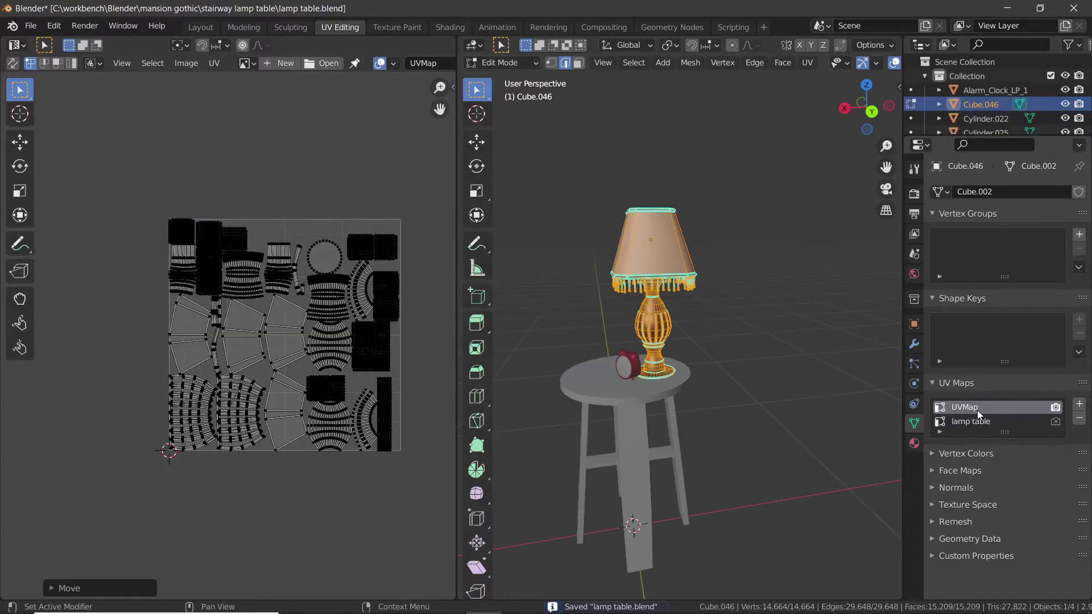
left_click(974, 424)
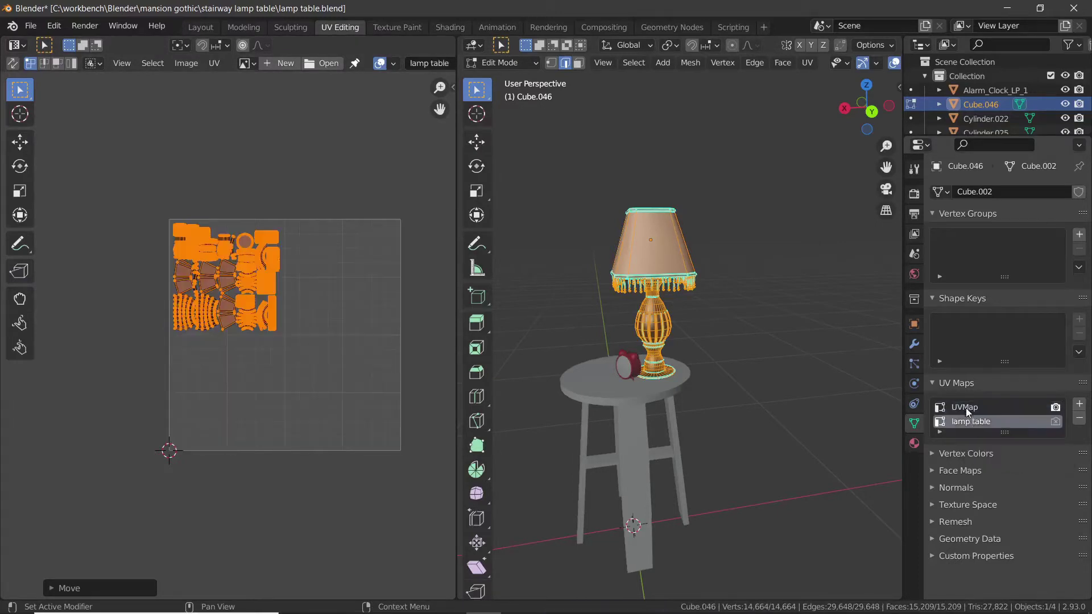
Shrink and reposition all the alarm clock's UV islands in its "lamp table" map, and save the file
key("Tab")
left_click(629, 366)
key("Tab")
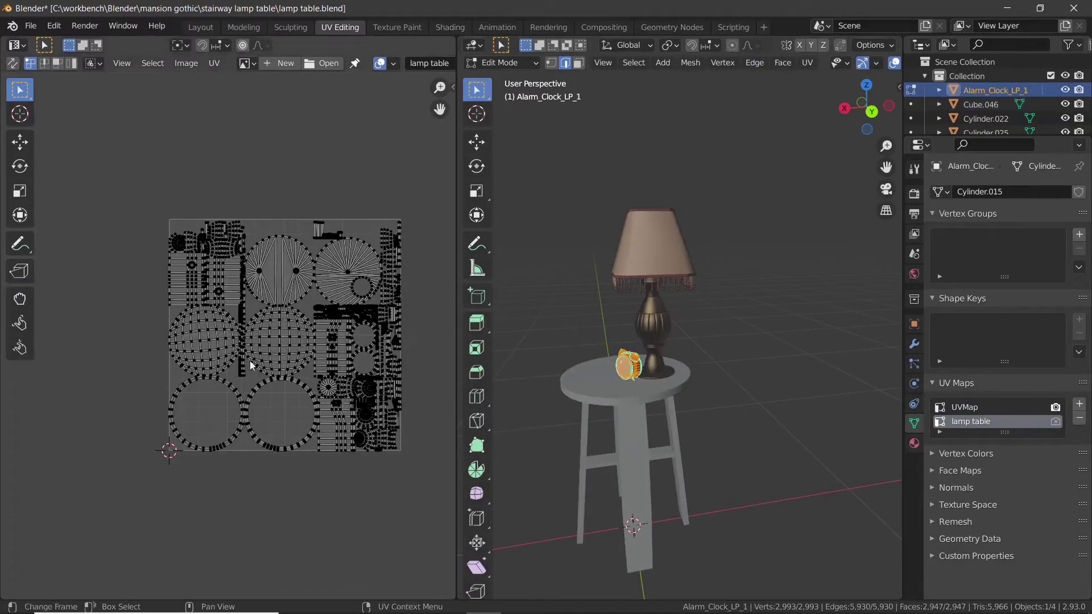
left_click(975, 422)
key("a")
key("s")
left_click(205, 357)
key("g")
left_click(261, 286)
key("s")
left_click(285, 353)
key("ctrl+s")
Shrink and reposition the wooden table's UV islands in its "lamp table" map, and switch to its original UVMap for comparison
key("Tab")
left_click(697, 373)
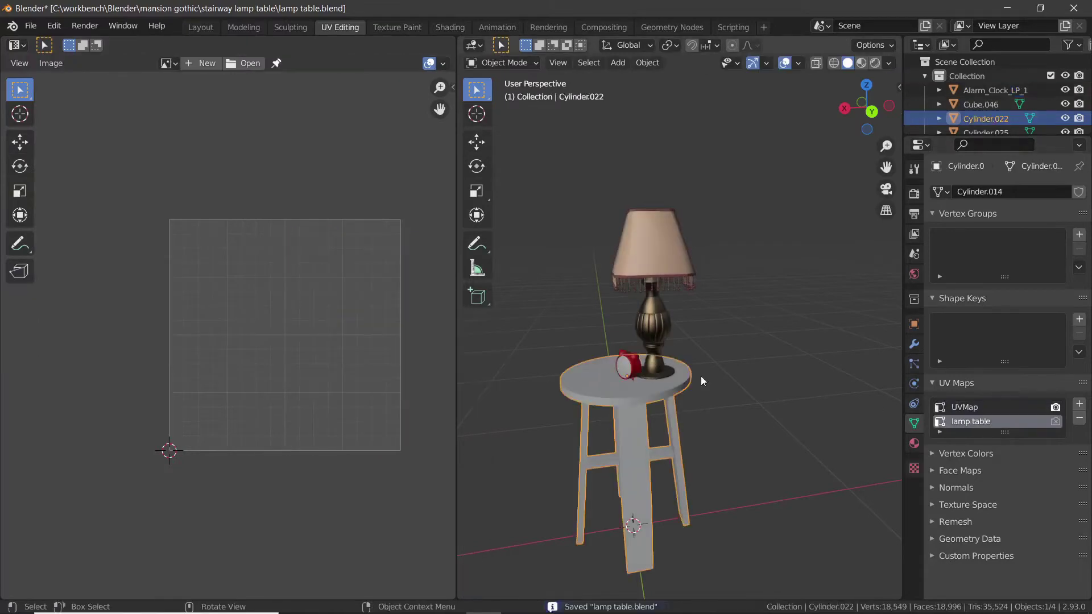
key("Tab")
key("s")
left_click(275, 408)
key("s")
left_click(259, 413)
key("g")
left_click(269, 415)
left_click(967, 407)
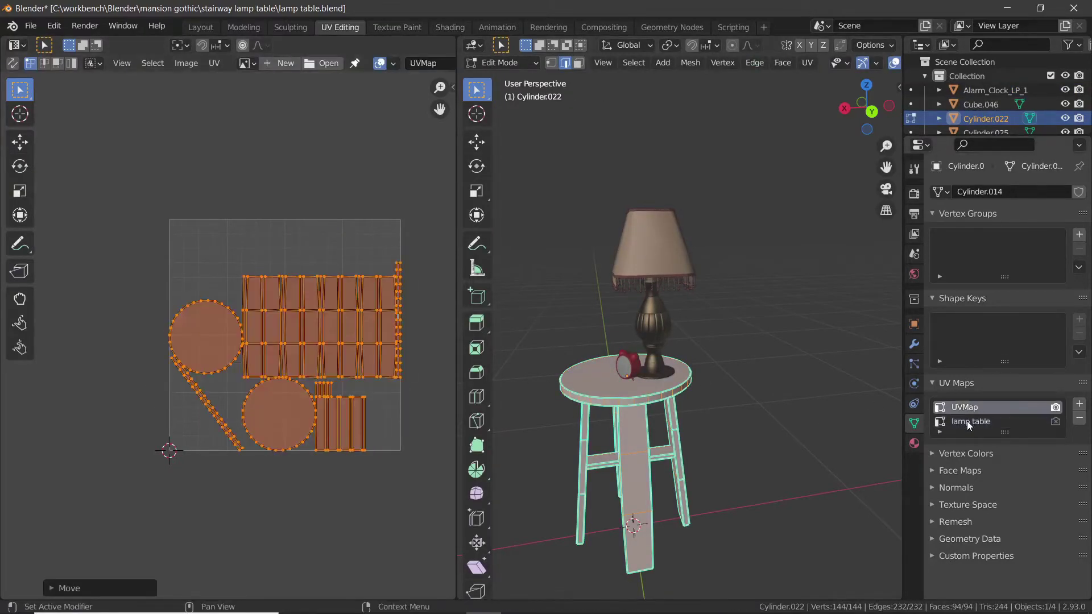
Reactivate the table's "lamp table" UV map, and shrink the candle's UV islands into the UV square's lower-left quadrant before saving
left_click(967, 421)
key("Tab")
middle_click_drag(623, 278, 624, 405)
left_click(624, 405)
key("Tab")
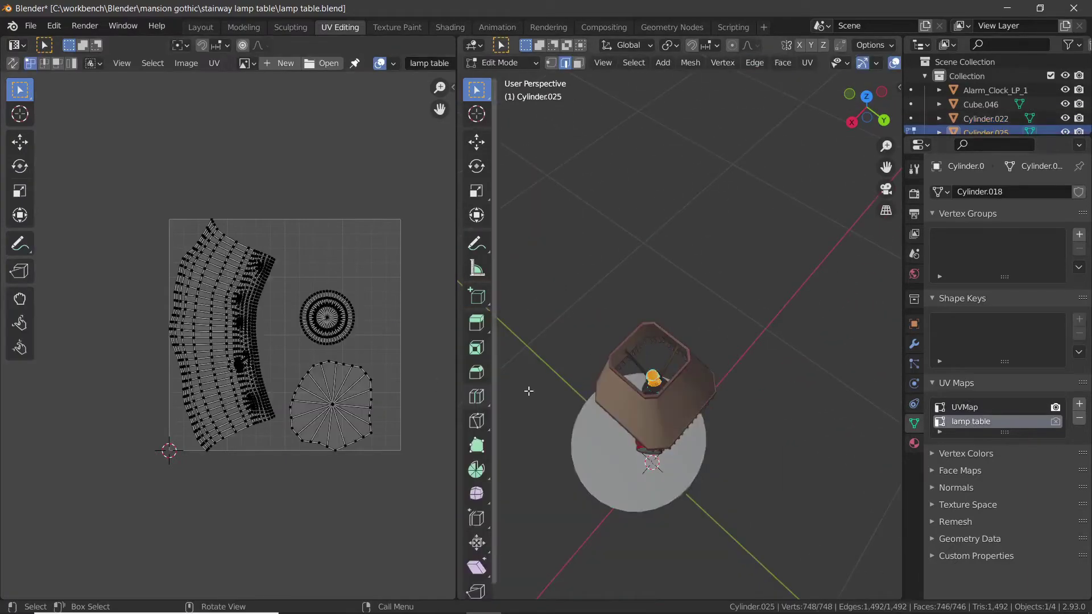
key("s")
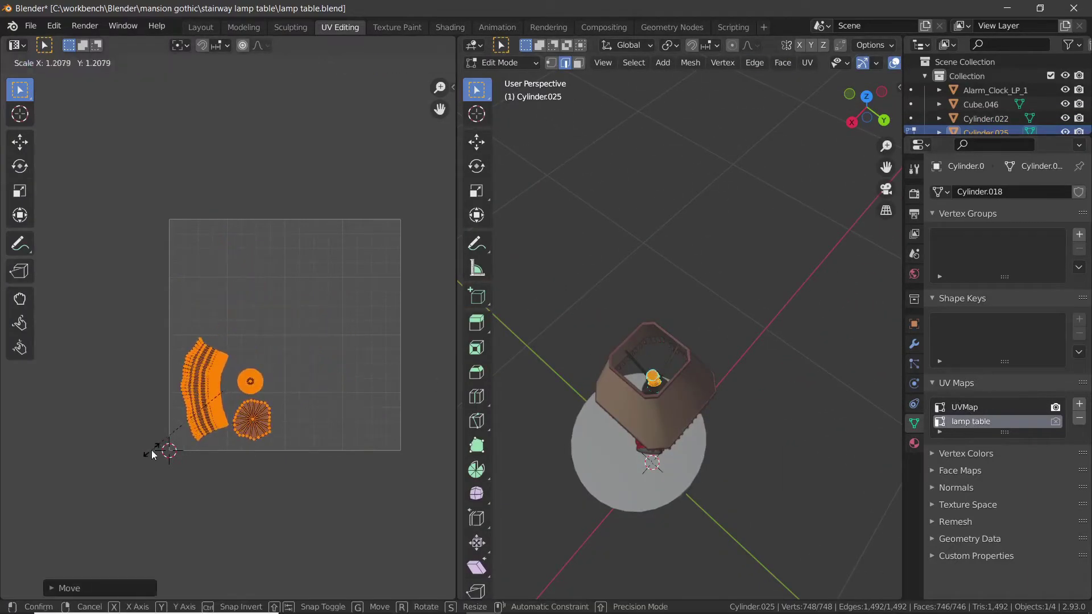
left_click(131, 468)
key("Tab")
middle_click_drag(663, 393, 660, 242)
key("ctrl+s")
Switch to the Shading workspace and select the lamp to show the nodes of its candle holder.001 material
left_click(451, 27)
mouse_move(616, 180)
middle_mouse_down()
mouse_move(572, 197)
mouse_move(570, 183)
mouse_move(678, 178)
mouse_move(647, 186)
mouse_move(498, 153)
middle_mouse_up()
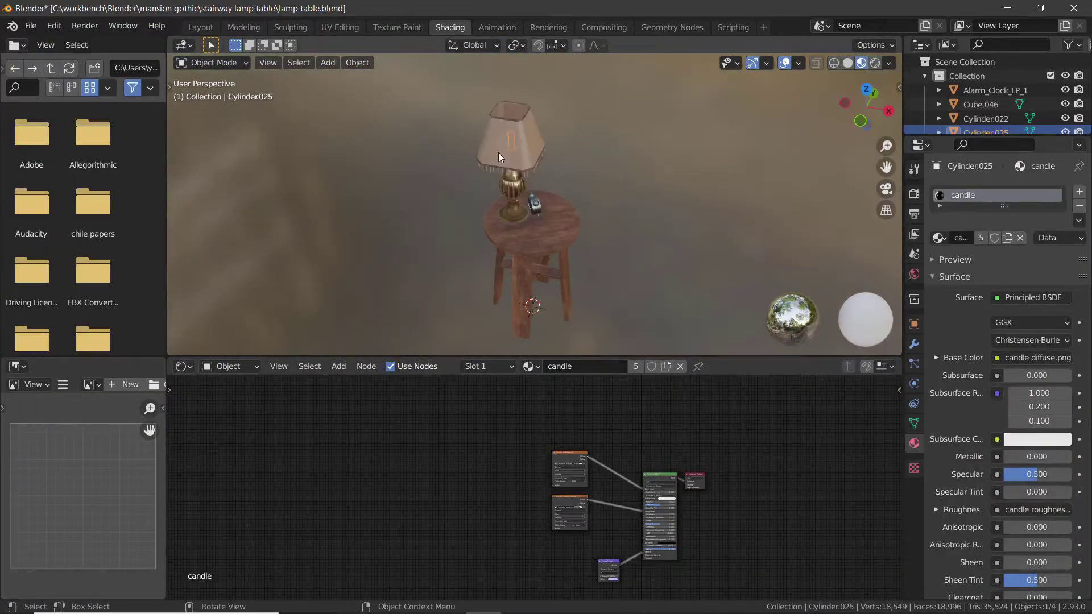
left_click(498, 152)
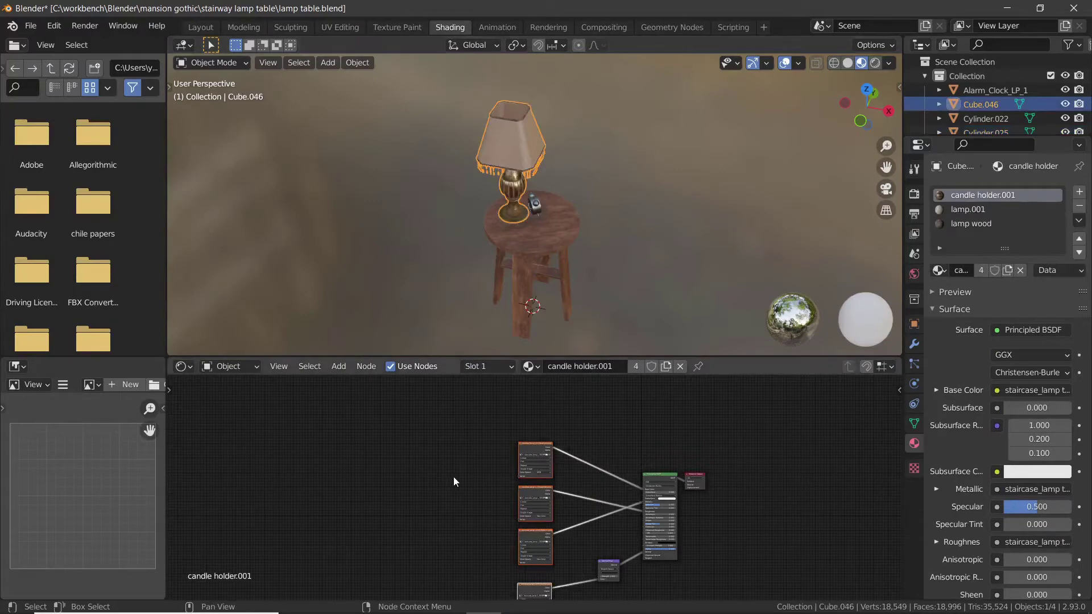
scroll(496, 210, "up", 5)
middle_click_drag(449, 165, 329, 186)
scroll(378, 212, "up", 3)
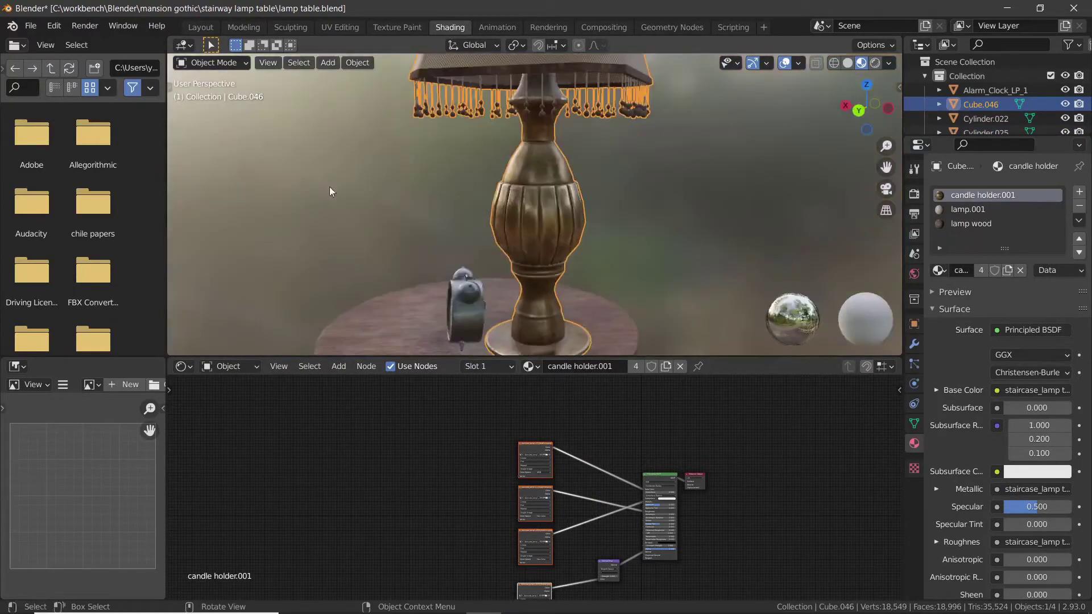
scroll(329, 187, "down", 4)
middle_click_drag(445, 171, 421, 174)
scroll(409, 480, "down", 3)
middle_click_drag(410, 484, 463, 466)
scroll(463, 470, "up", 3)
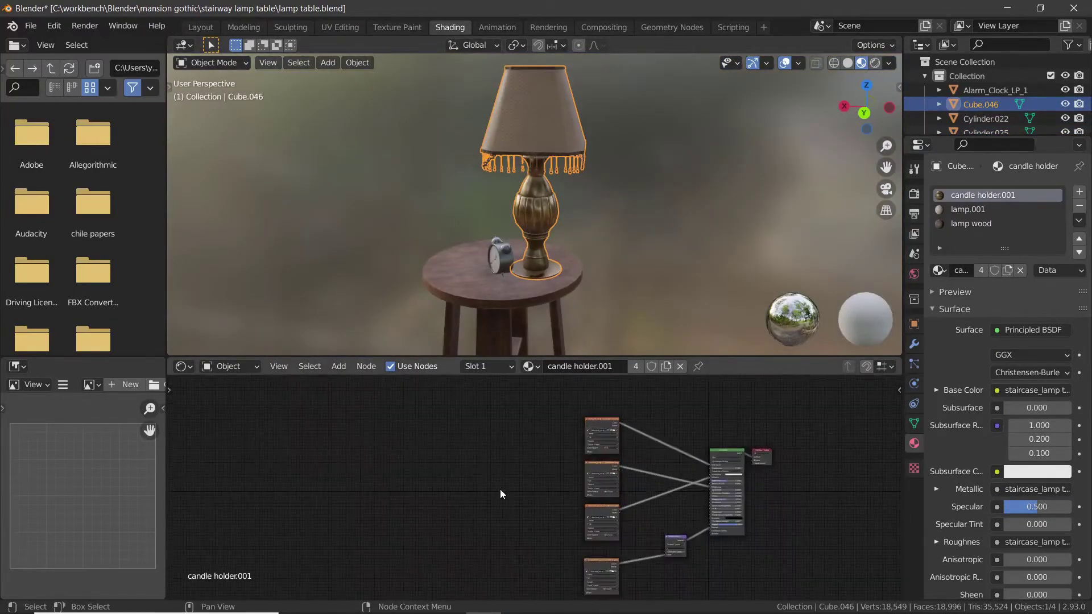
Add an Image Texture node to candle holder.001 with a new 2048 × 2048 px image named "lamp table diffuse"
key("shift+a")
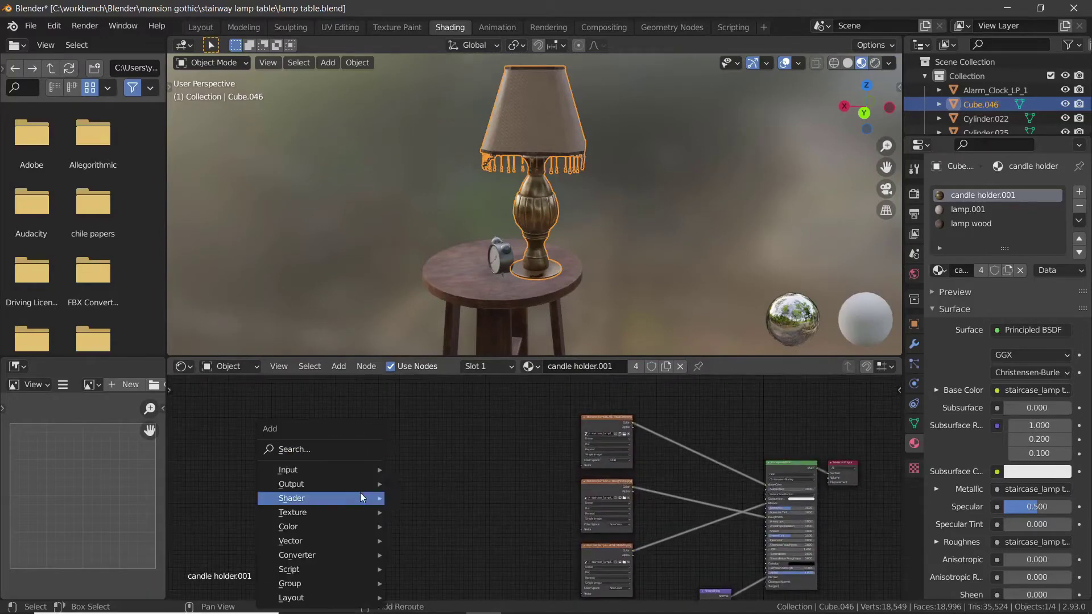
mouse_move(319, 510)
left_click(424, 390)
left_click(386, 392)
left_click(405, 413)
left_click(425, 439)
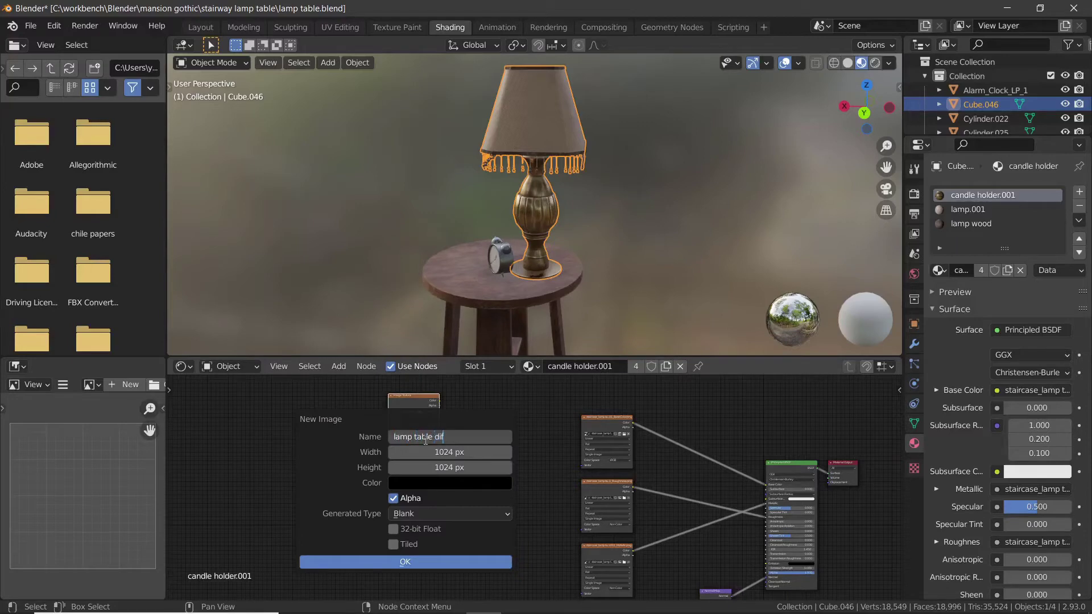
left_click(443, 452)
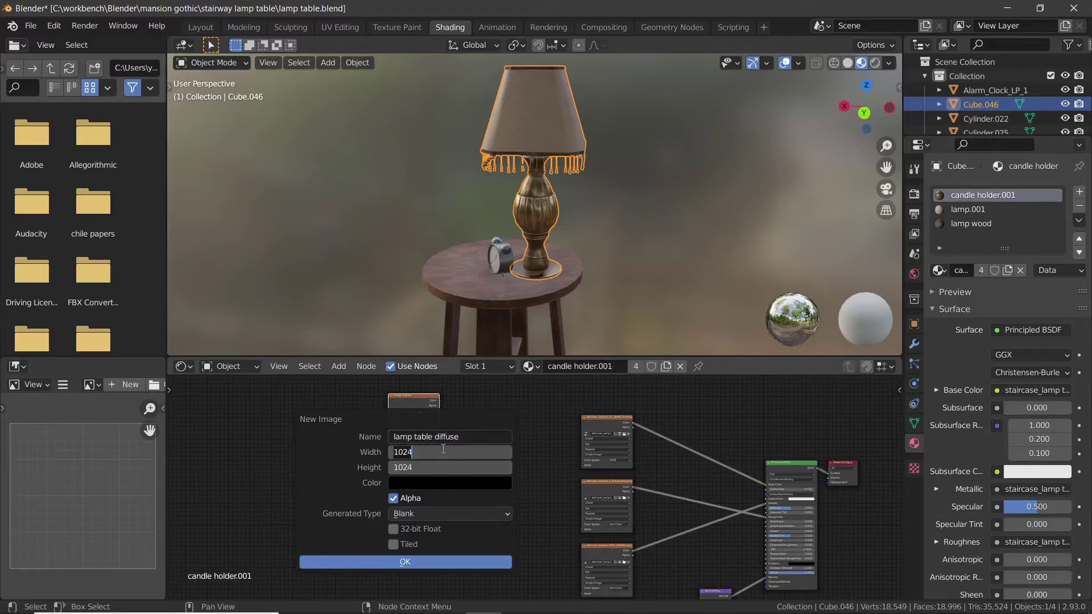
key("Return")
left_click(408, 562)
left_click(513, 453)
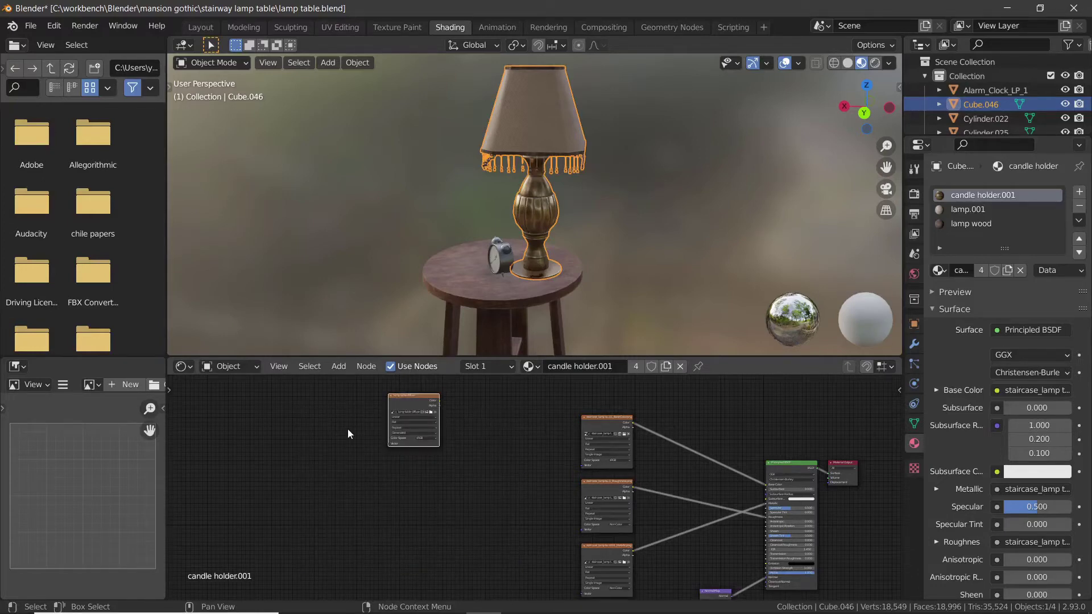
Add a UV Map node beside the lamp table diffuse texture node
key("shift+a")
mouse_move(284, 424)
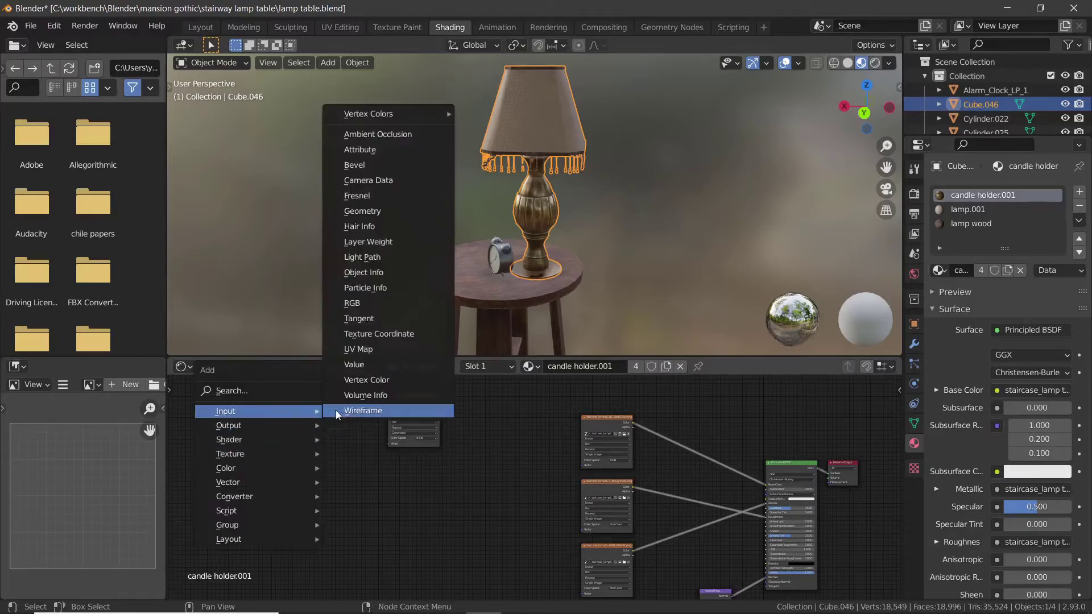
left_click(358, 349)
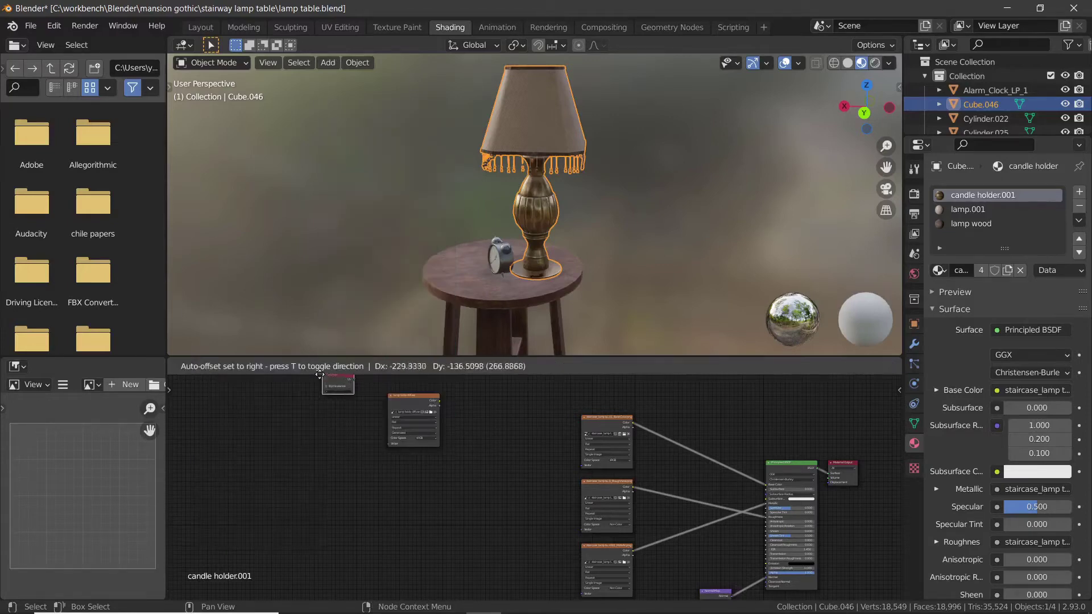
left_click(354, 432)
scroll(377, 434, "up", 1)
middle_click_drag(377, 433, 578, 541)
scroll(554, 526, "up", 3)
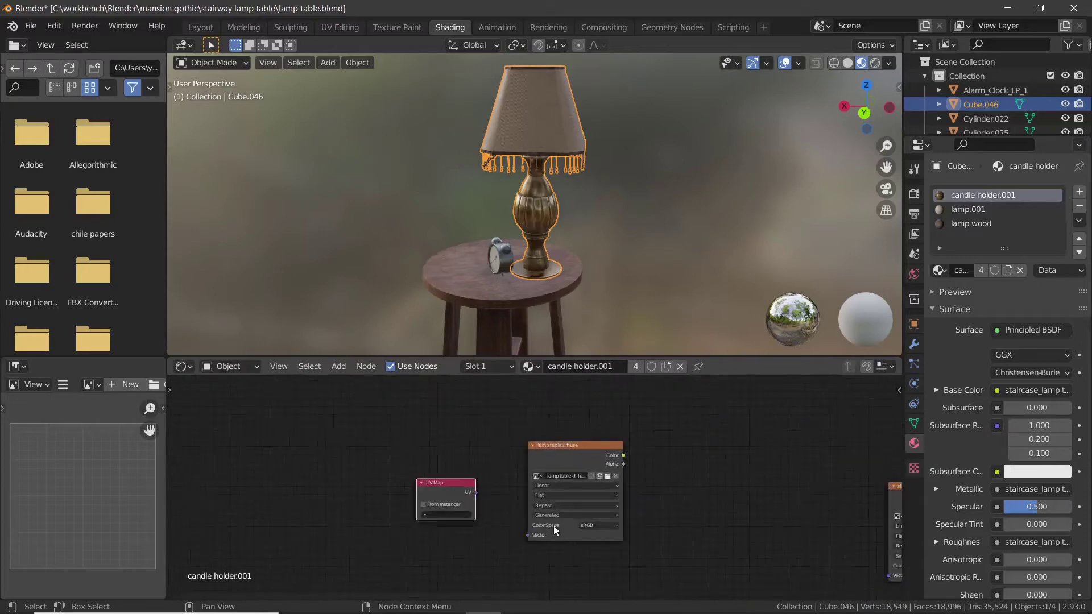
Connect the UV Map node to the diffuse texture's Vector input with the "lamp table" map chosen, and save the file
left_click(532, 435)
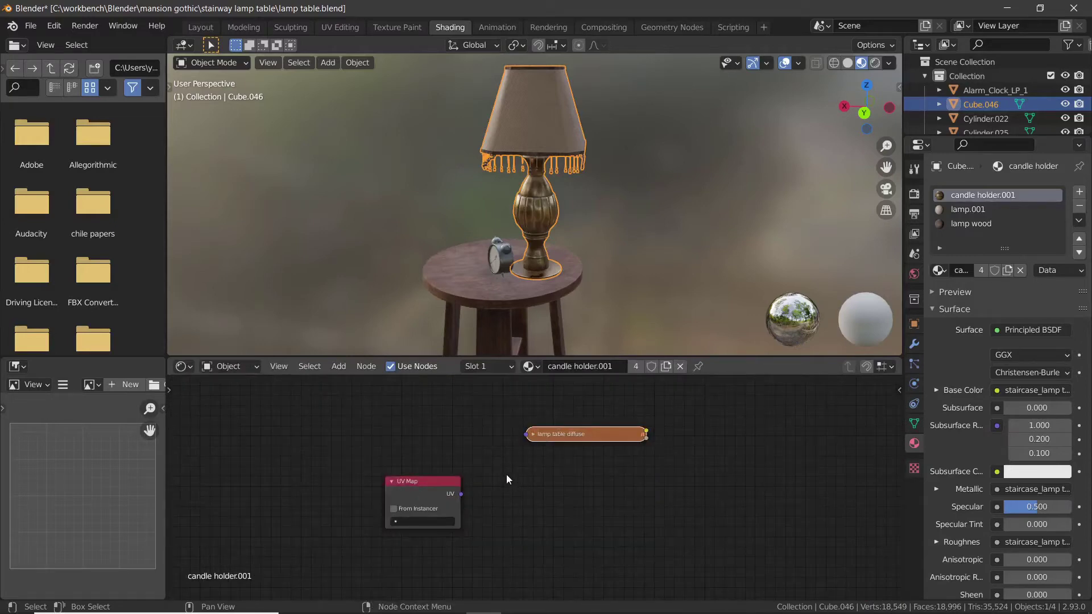
left_click(533, 436)
left_click_drag(460, 493, 526, 547)
left_click(407, 521)
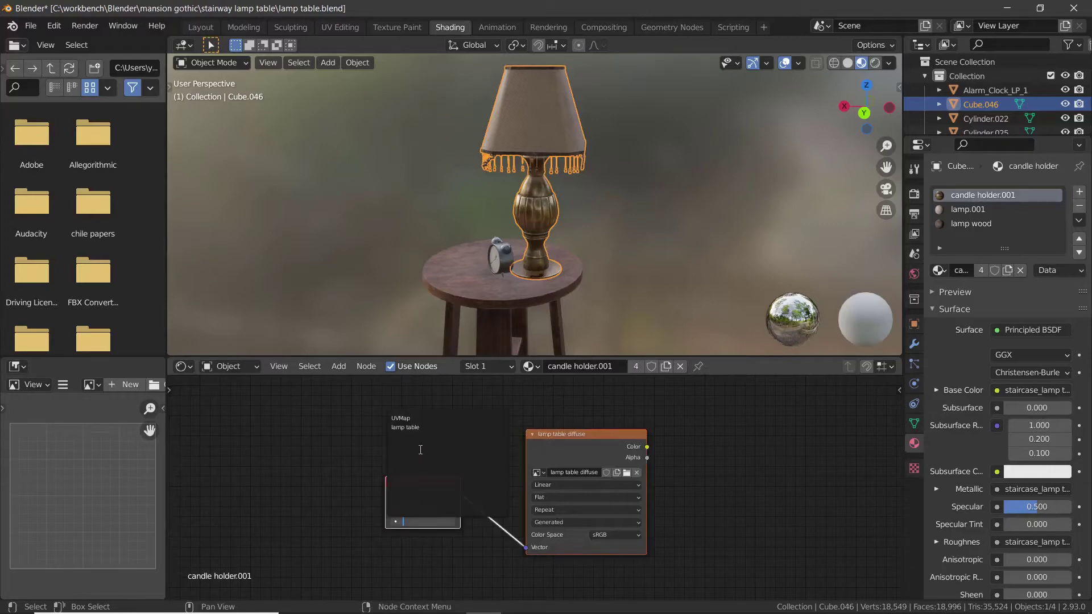
left_click(413, 427)
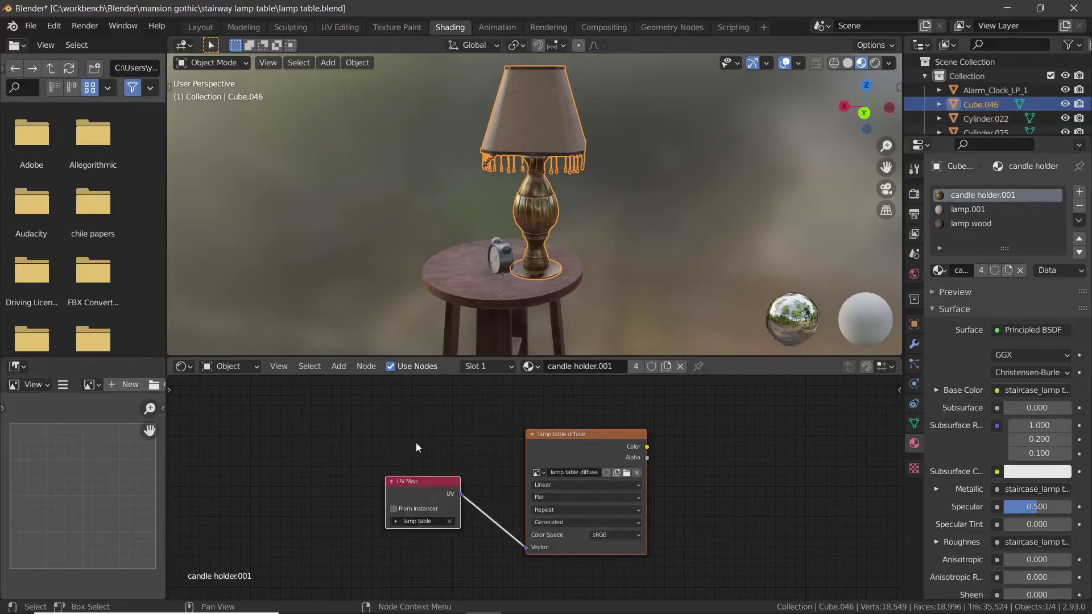
scroll(423, 521, "down", 6)
key("ctrl+s")
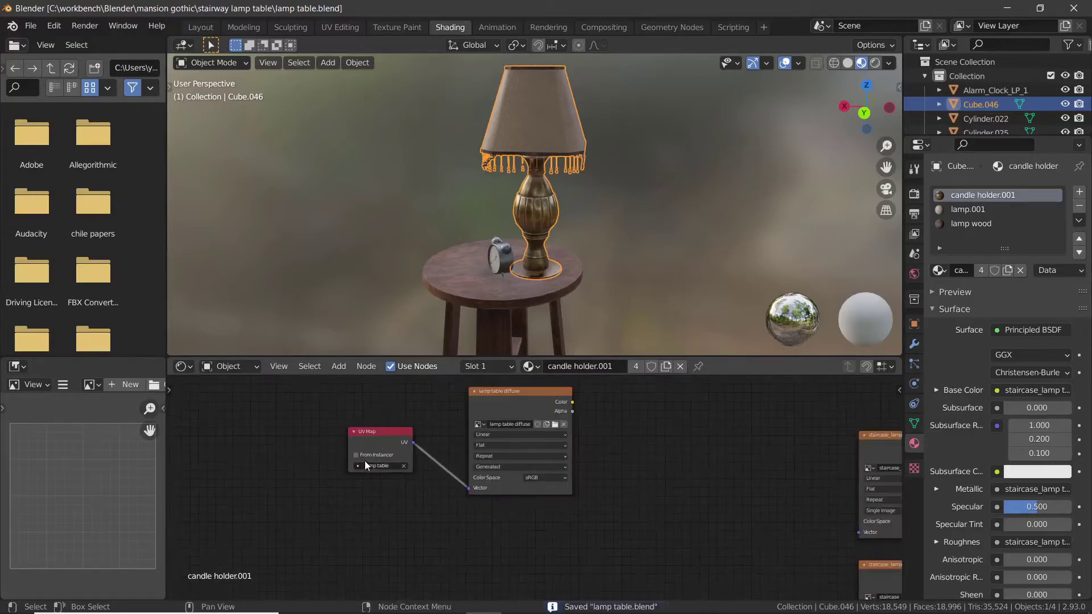
Connect the original colour texture of candle holder.001 to the Principled BSDF's Emission input as well
scroll(391, 405, "down", 4)
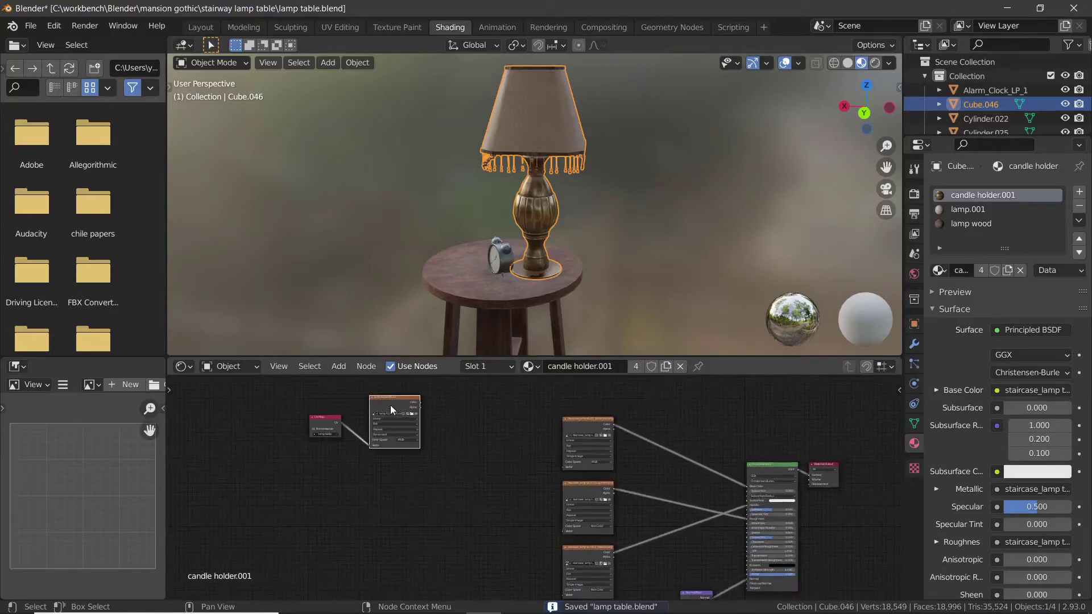
middle_click_drag(564, 466, 537, 446)
scroll(555, 449, "up", 3)
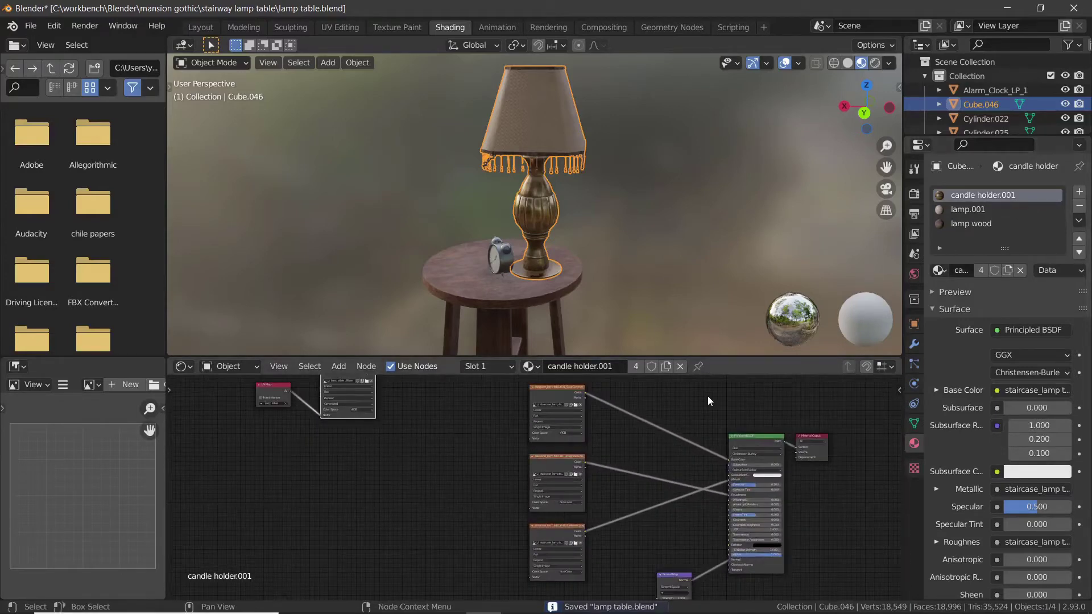
middle_click_drag(603, 413, 616, 424)
left_click_drag(597, 403, 741, 554)
Copy the UV Map and lamp table diffuse nodes into the lamp.001 material, and connect its colour texture to Emission
left_click(349, 384)
middle_click_drag(348, 384, 385, 421)
left_click_drag(266, 394, 437, 493)
left_click(956, 209)
scroll(681, 415, "down", 1)
left_click_drag(643, 416, 744, 525)
left_click(534, 440)
key("ctrl+v")
middle_click_drag(495, 403, 493, 448)
Give the lamp wood material the same UV Map and lamp table diffuse nodes, and connect its colour texture to Emission
key("ctrl+z")
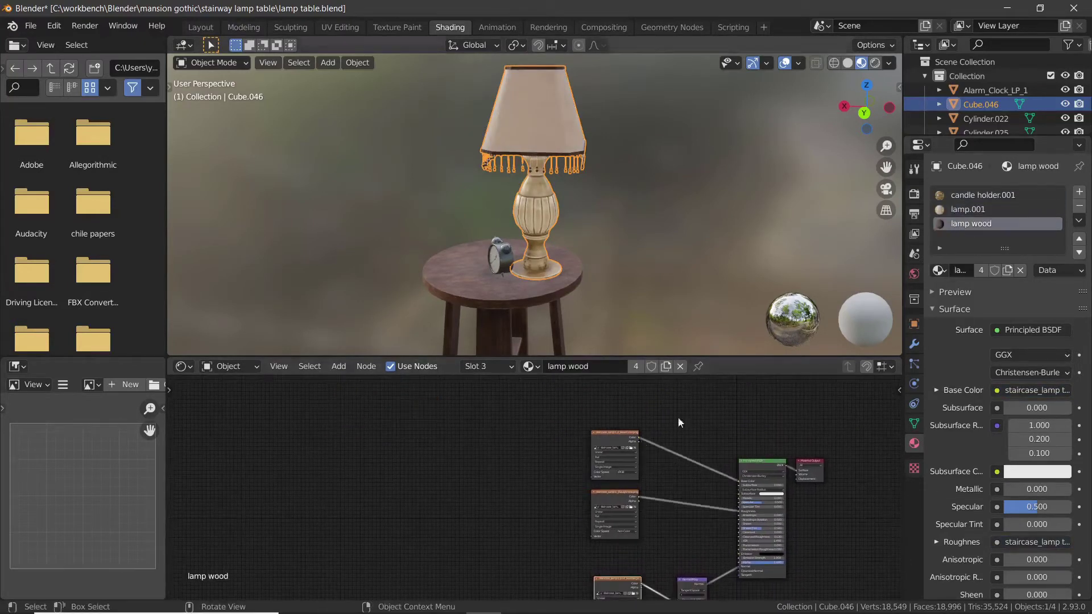
key("ctrl+z")
key("ctrl+z")
key("ctrl+z")
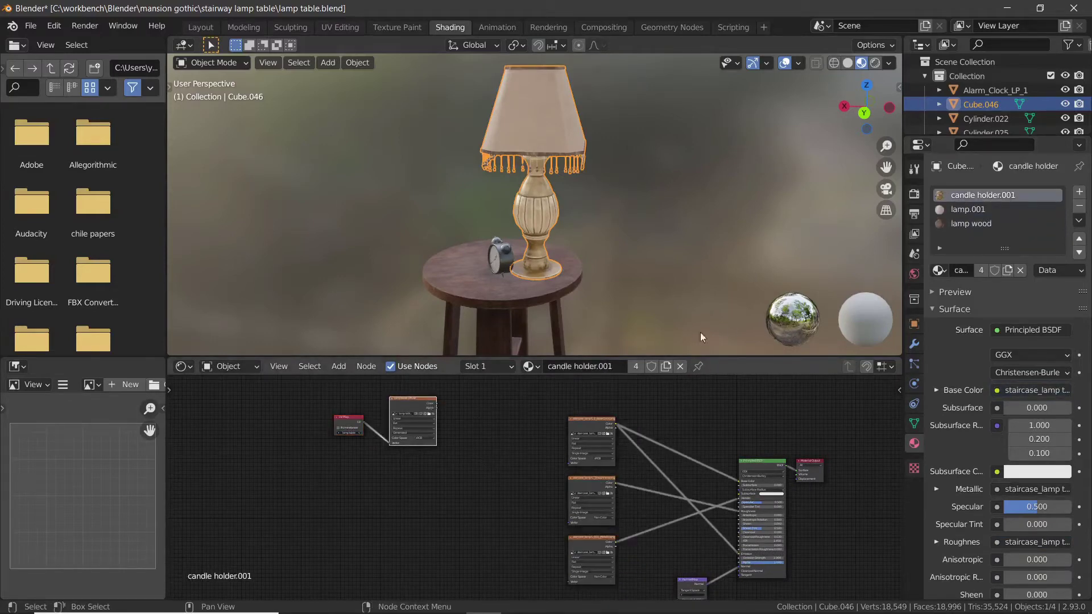
key("ctrl+shift+z")
Show the Cycles bake settings and set the bake type to Emit
left_click(914, 193)
left_click(961, 341)
left_click(960, 338)
left_click(956, 492)
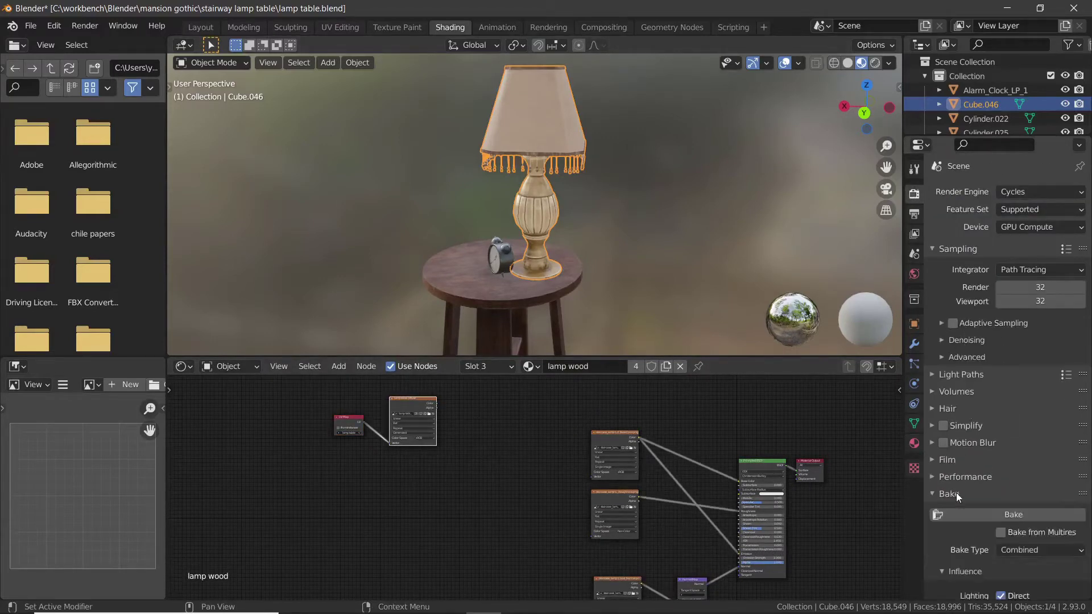
scroll(990, 421, "down", 6)
left_click(1020, 348)
left_click(1008, 459)
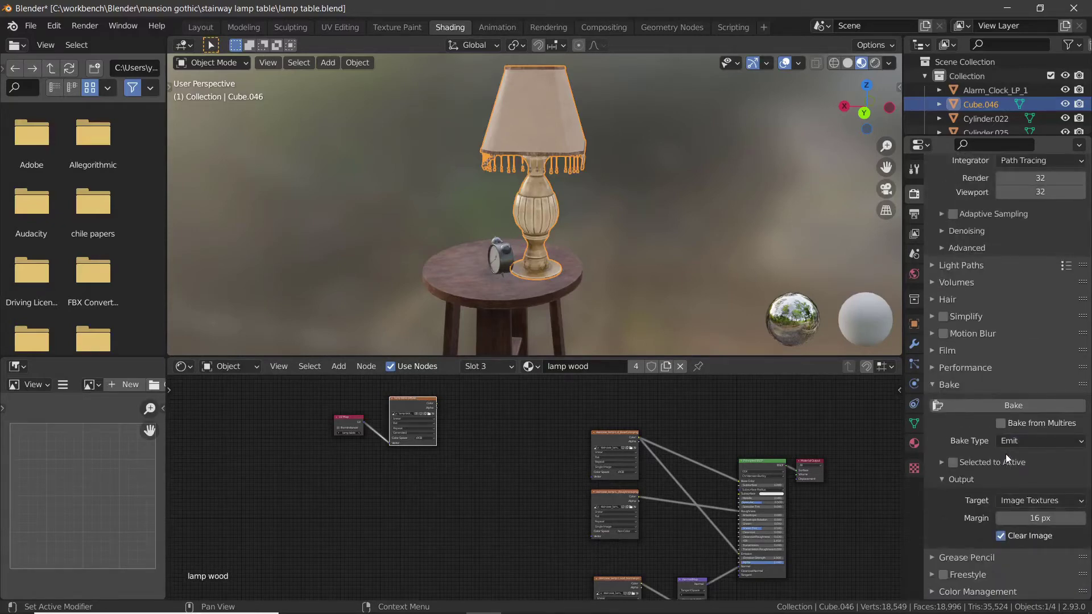
Set the bake margin to 3 px with Clear Image off, and bake the lamp's colours into the lamp table diffuse image
left_click(1029, 515)
left_click(1000, 536)
left_click(1000, 406)
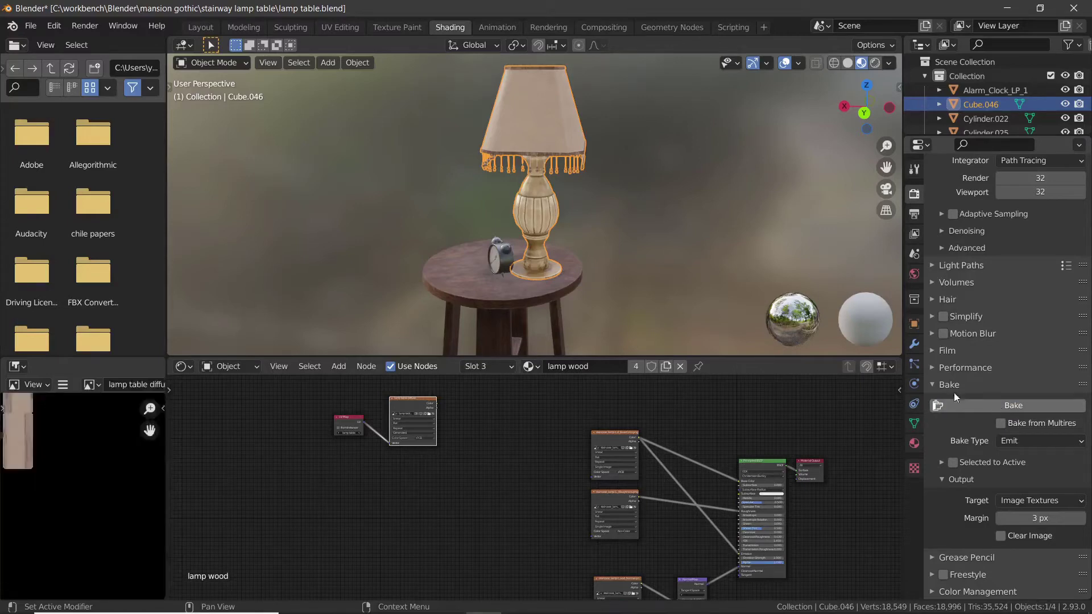
scroll(77, 493, "down", 4)
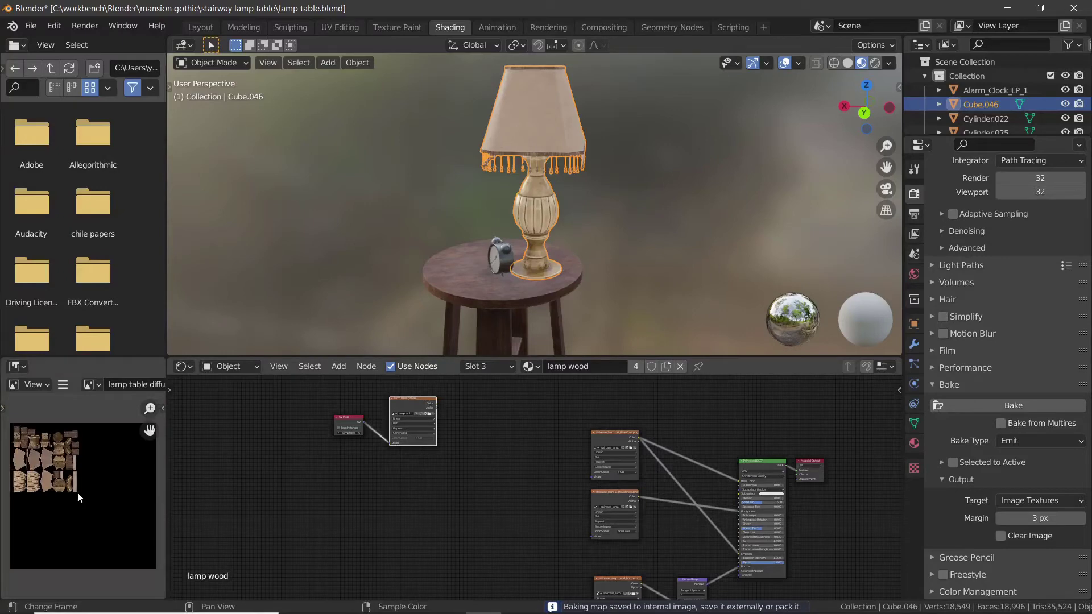
scroll(78, 492, "up", 2)
Preview the baked lamp table diffuse texture on candle holder.001 and compare it closely with the original colour texture
left_click(914, 443)
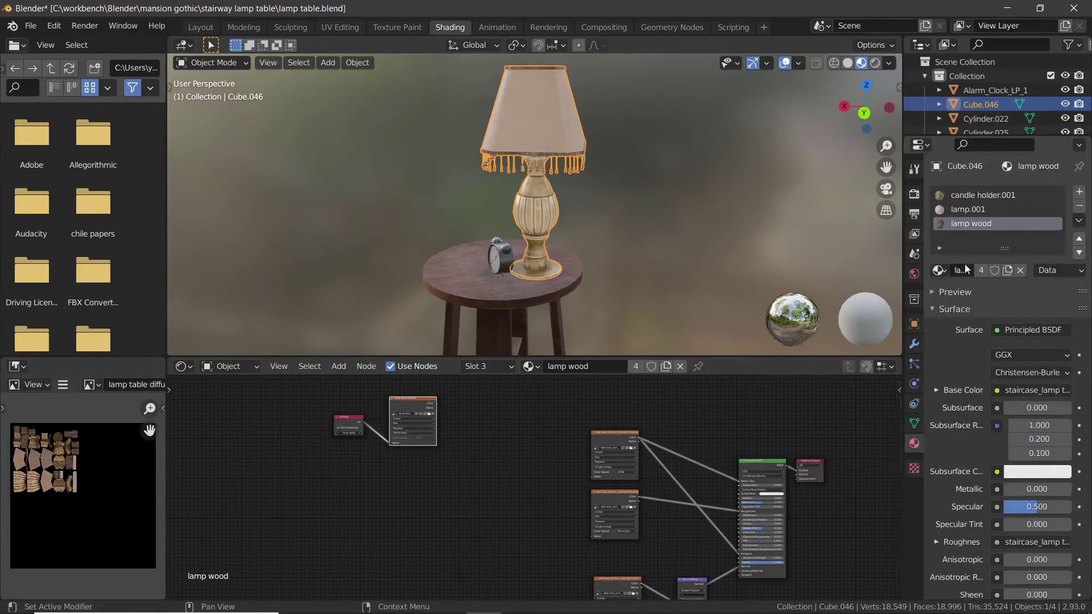
left_click(964, 196)
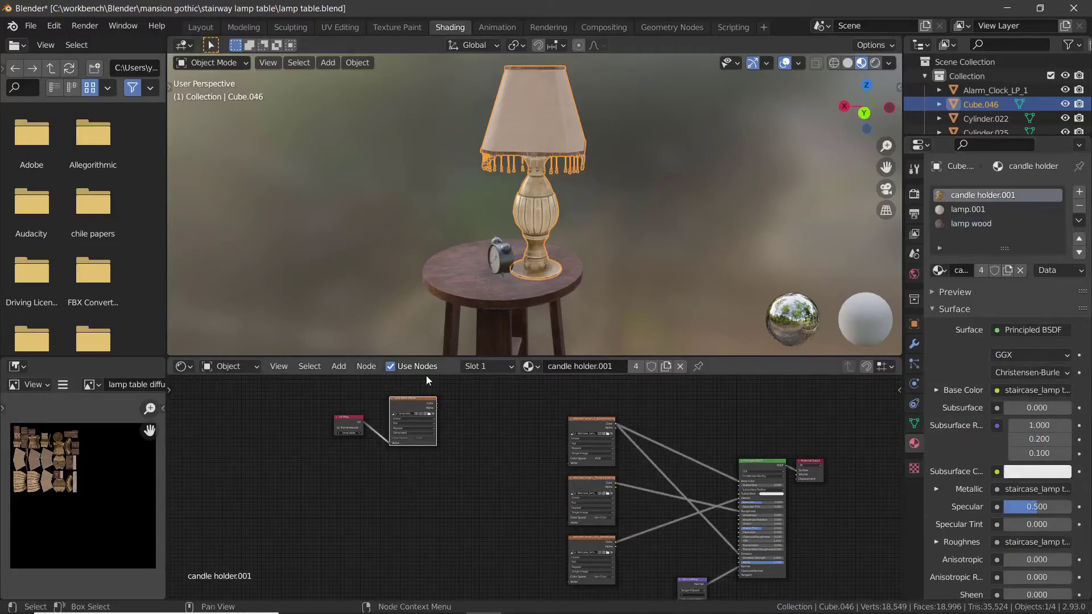
left_click(411, 403, "ctrl+shift")
scroll(454, 264, "up", 5)
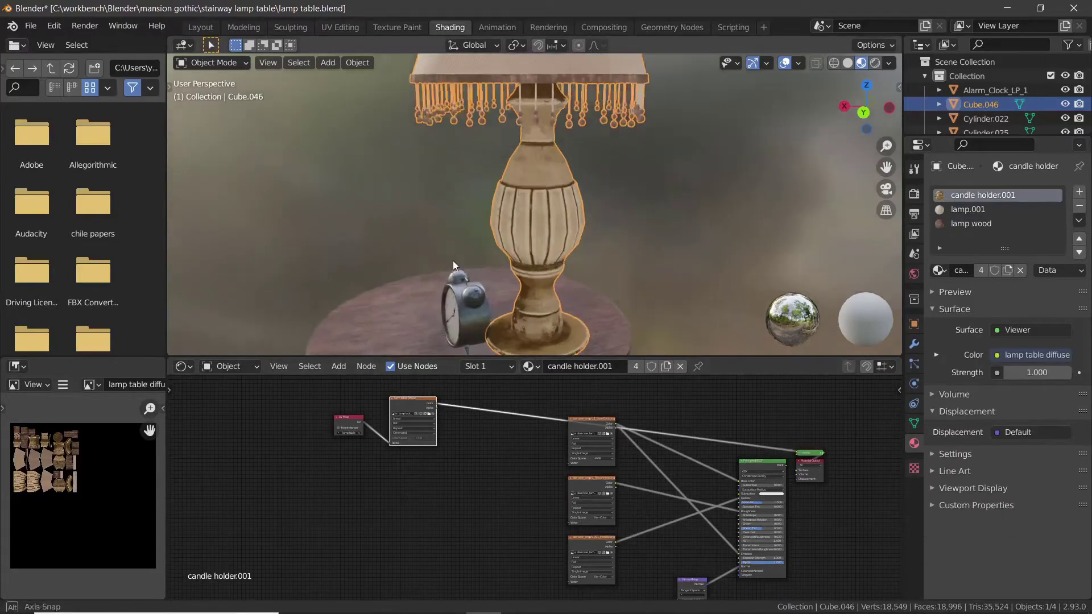
scroll(453, 260, "up", 2)
left_click(596, 418, "ctrl+shift")
scroll(416, 401, "up", 2)
scroll(392, 428, "down", 4)
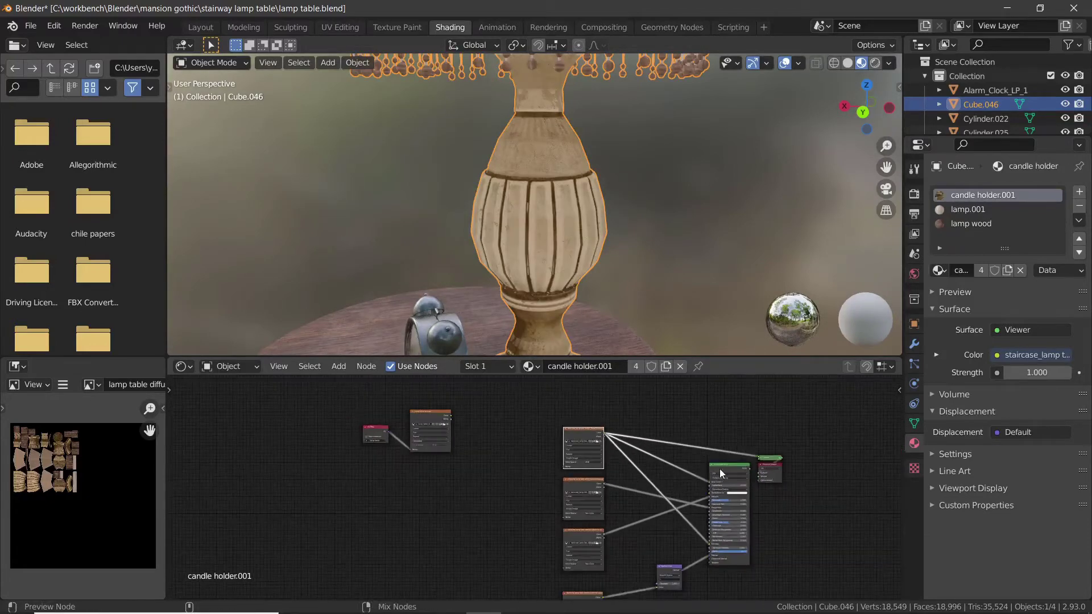
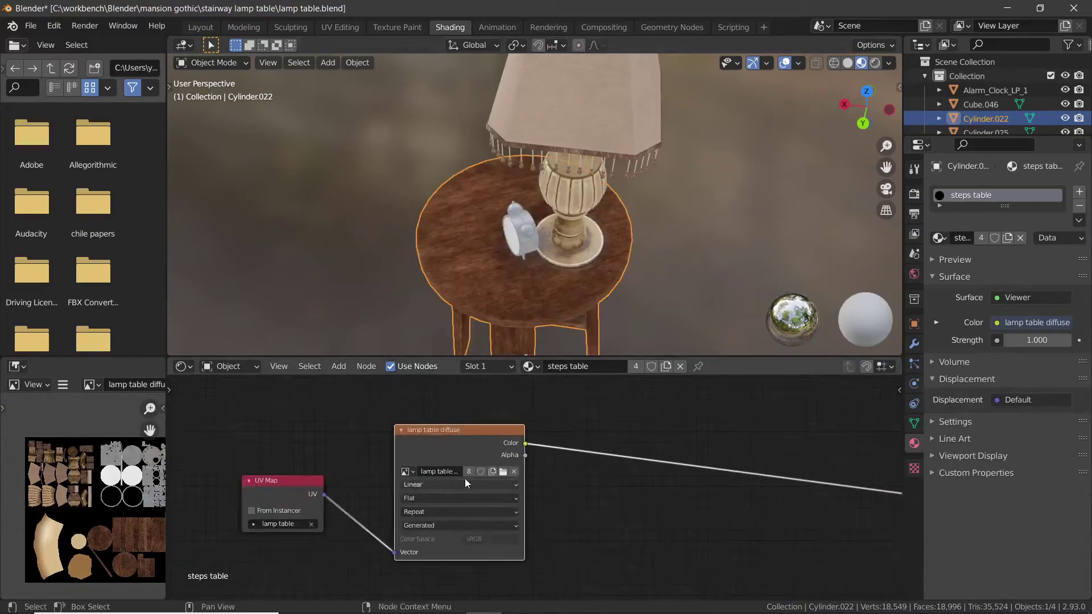
Reconnect the Principled BSDF to the output of the steps table material, and save the file
scroll(512, 483, "down", 8)
middle_click_drag(711, 512, 455, 455)
left_click(666, 489, "ctrl+shift")
key("ctrl+s")
Save the baked image as lamp table diffuse.png with 100% compression in a new "textures" folder, and save the blend file
key("alt+shift+s")
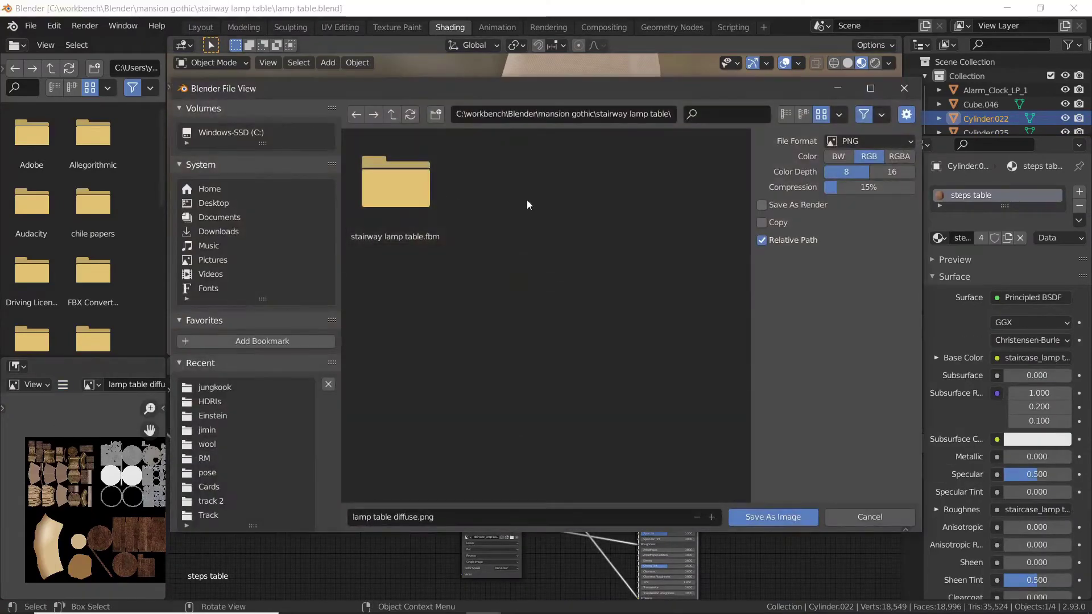
type("itextures")
key("Return")
double_click(425, 209)
left_click_drag(842, 187, 918, 190)
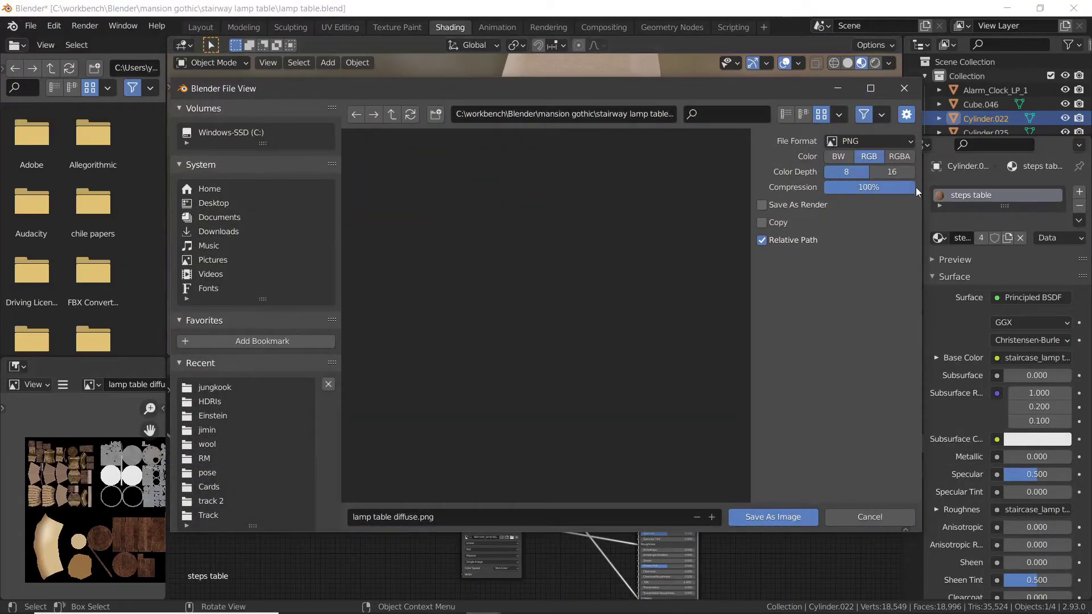
left_click(756, 516)
key("ctrl+s")
Select the lamp and add another Image Texture node to candle holder.001 below the lamp table diffuse node
scroll(363, 424, "down", 2)
scroll(555, 187, "down", 3)
left_click(555, 163)
middle_click_drag(554, 162, 537, 140)
middle_click_drag(312, 464, 325, 419)
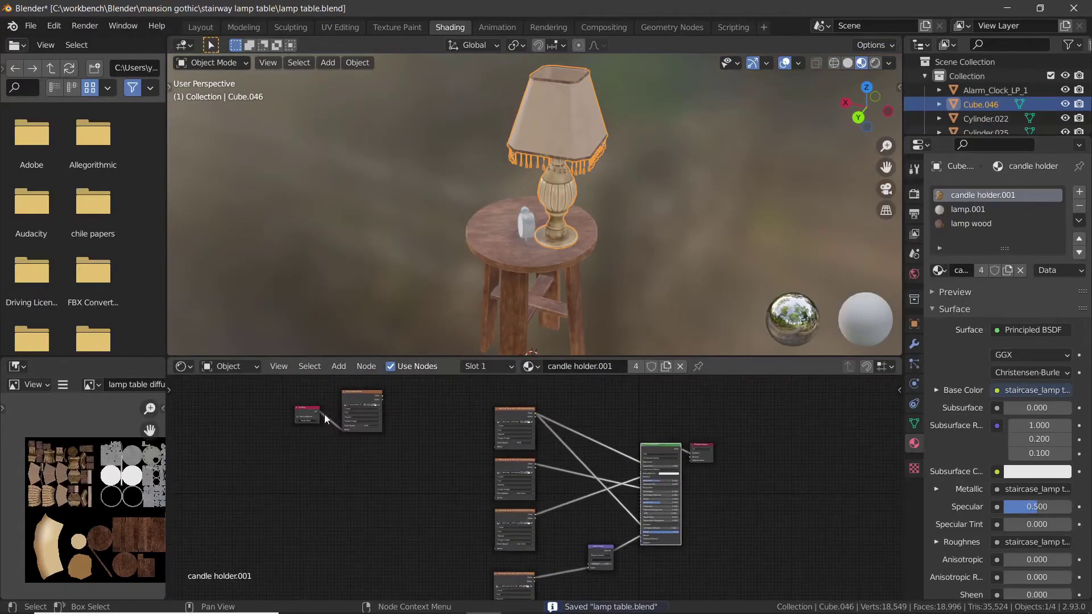
key("shift+a")
mouse_move(312, 509)
left_click(398, 390)
left_click(341, 448)
Create a new 2048 × 2048 px image without alpha named "lamp table metallic" in the added texture node
left_click(354, 463)
left_click(376, 471)
type("lamp tabl")
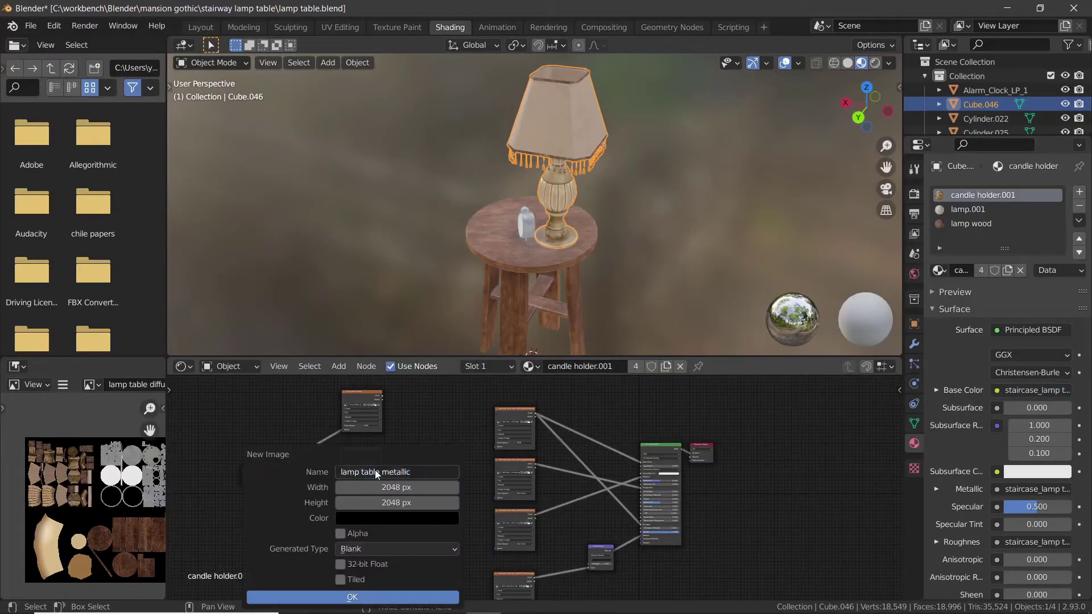
type("e metallic")
key("Return")
Set the metallic texture's color space to Non-Color and connect the UV Map node to its Vector input
scroll(342, 472, "up", 2)
left_click(293, 503)
scroll(319, 489, "down", 3)
middle_click_drag(319, 490, 378, 484)
left_click_drag(283, 464, 368, 482)
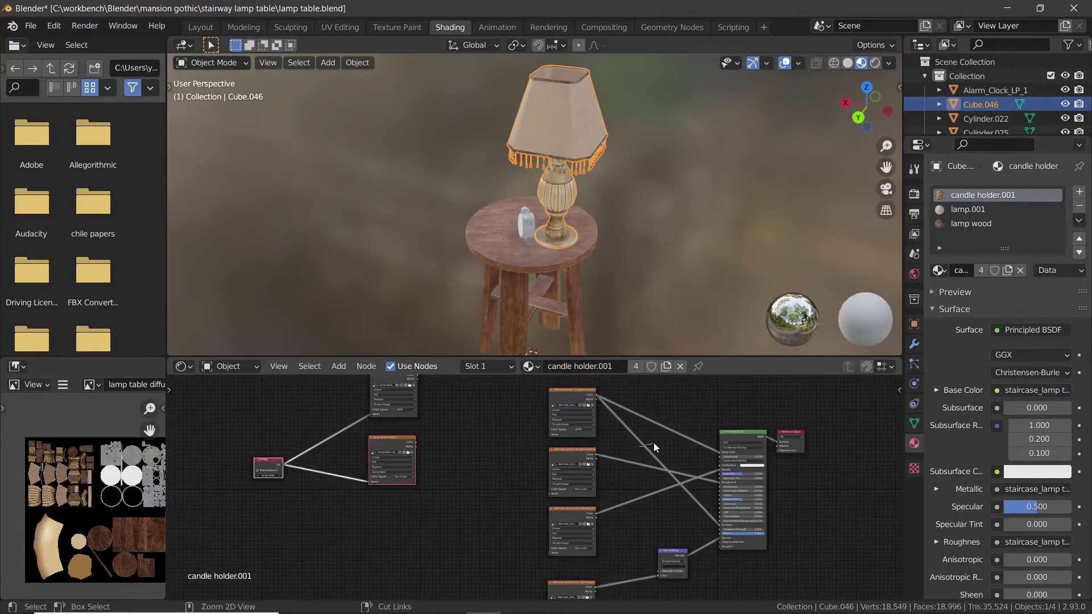
Copy the lamp table metallic texture node into the lamp.001 and lamp wood materials and connect each copy to the UV Map node
left_click(586, 458)
left_click(411, 455)
key("ctrl+c")
left_click(968, 209)
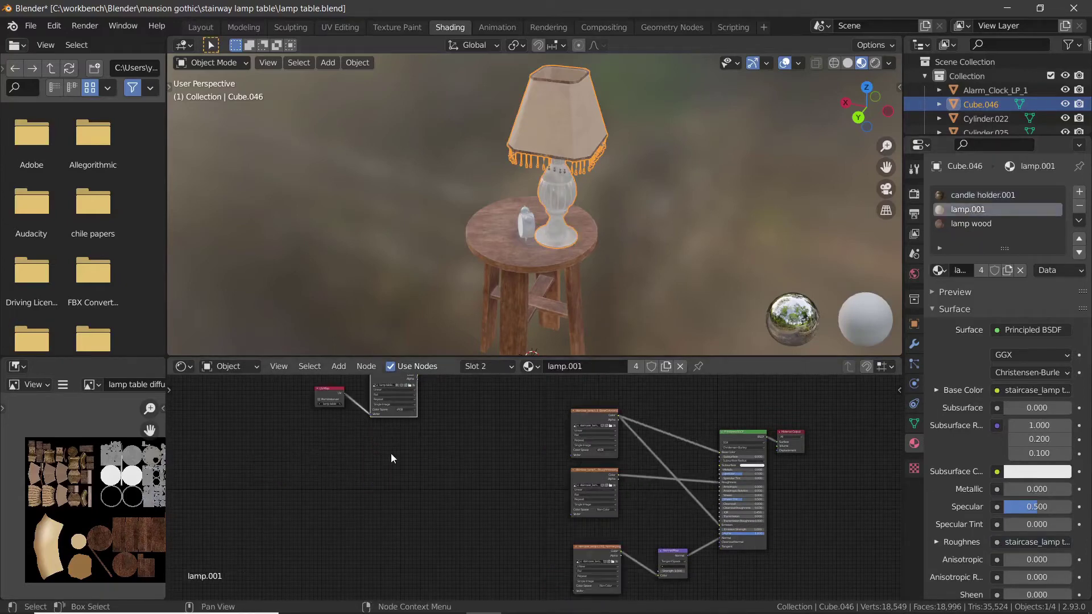
key("ctrl+v")
left_click_drag(325, 392, 370, 482)
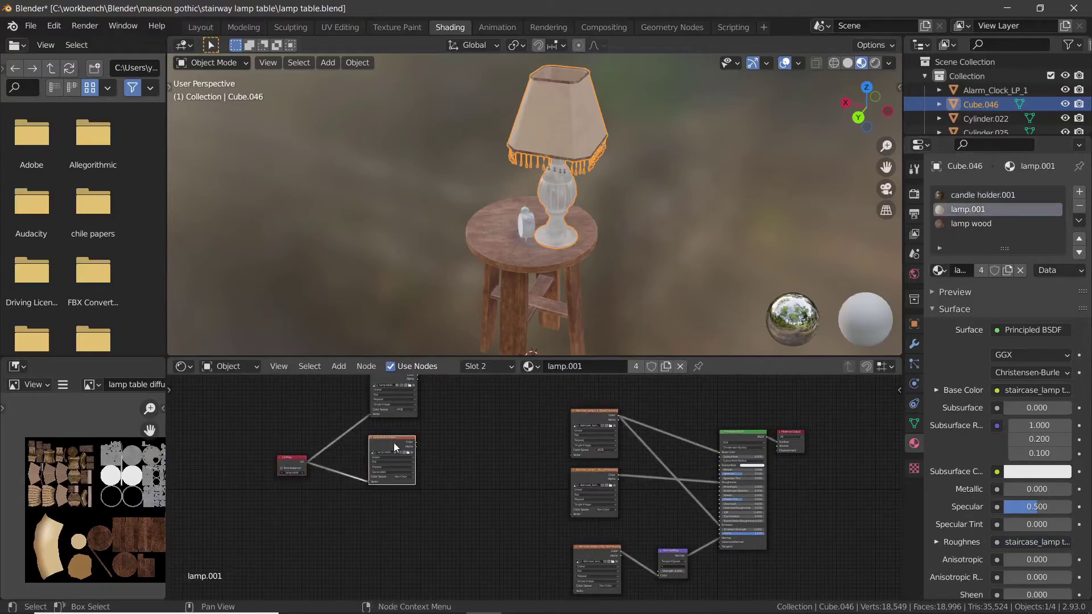
left_click(969, 223)
left_click(968, 210)
In candle holder.001, connect the metallic texture's color to Emission, save the file, and bake the lamp with the Emit type
left_click(969, 195)
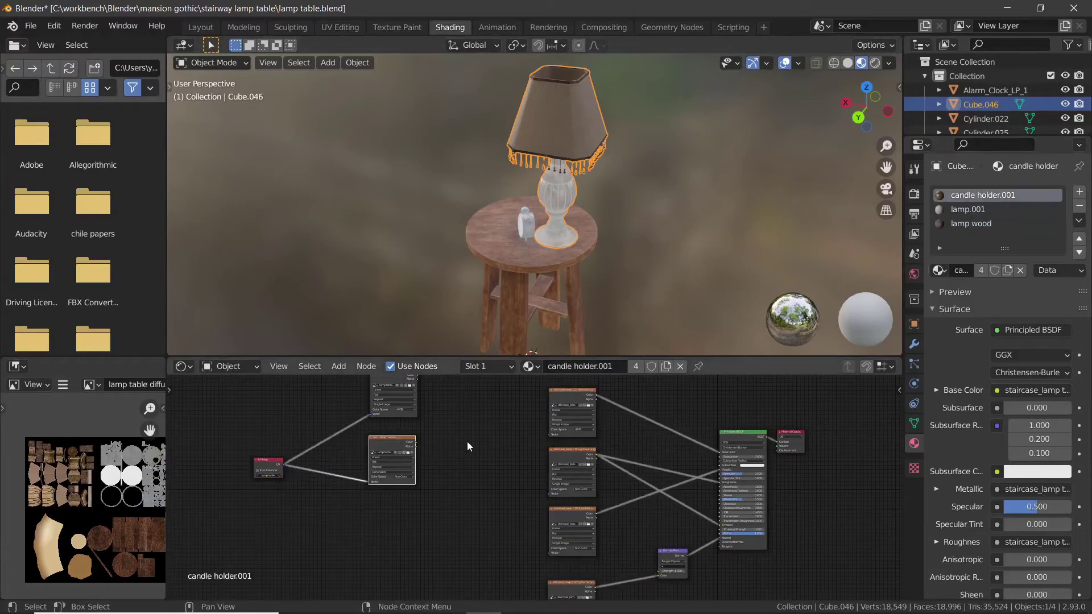
scroll(754, 538, "up", 2)
scroll(419, 450, "up", 2)
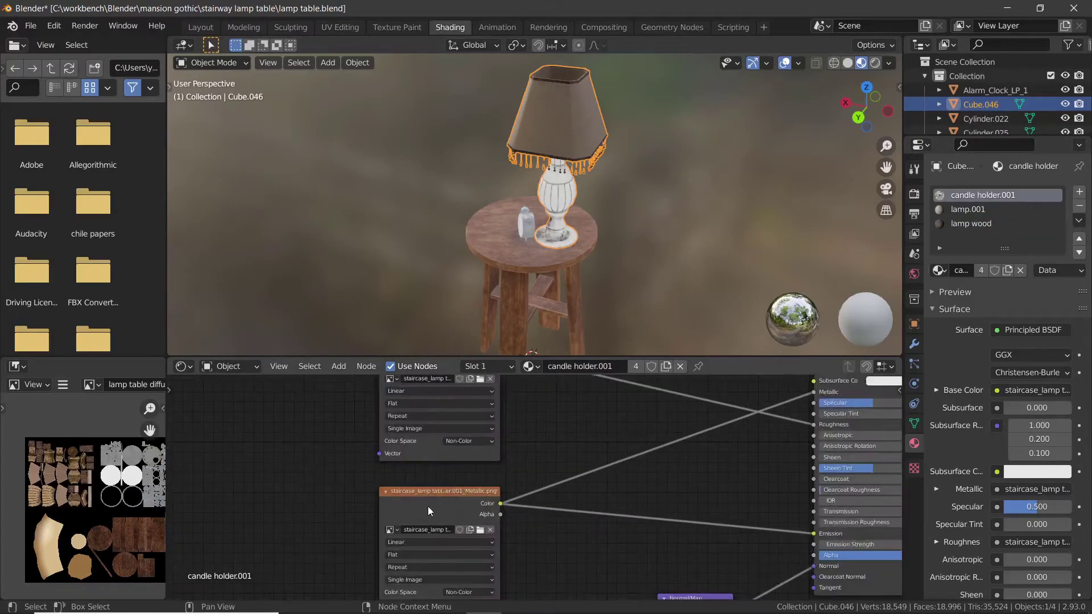
left_click(428, 506, "ctrl+shift")
left_click(435, 454, "ctrl+shift")
scroll(434, 454, "down", 2)
middle_click_drag(435, 453, 423, 503)
left_click(711, 449, "ctrl+shift")
scroll(544, 506, "down", 3)
key("ctrl+s")
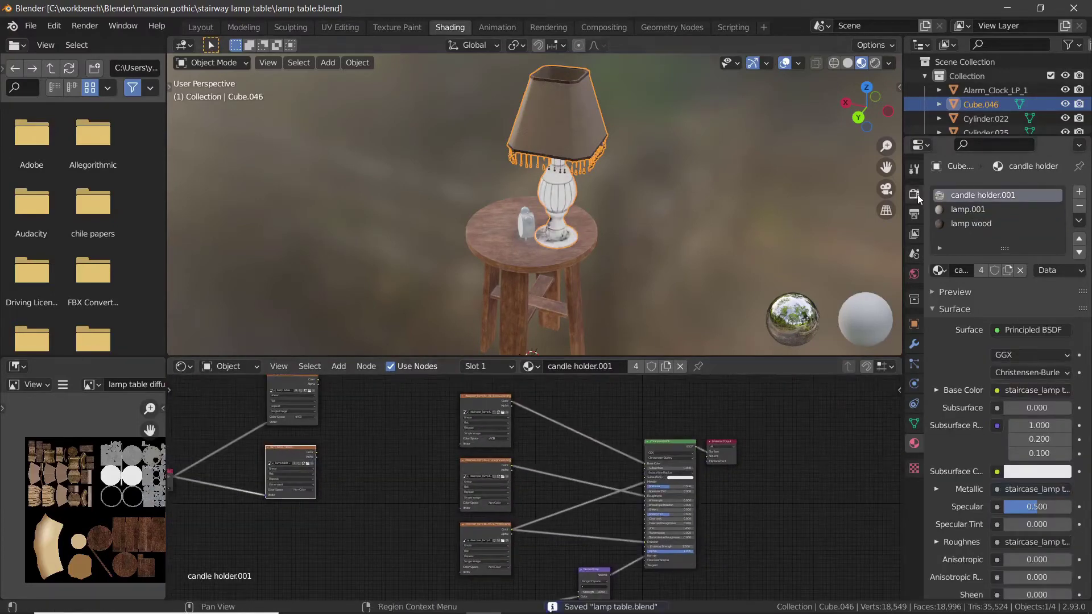
left_click(914, 194)
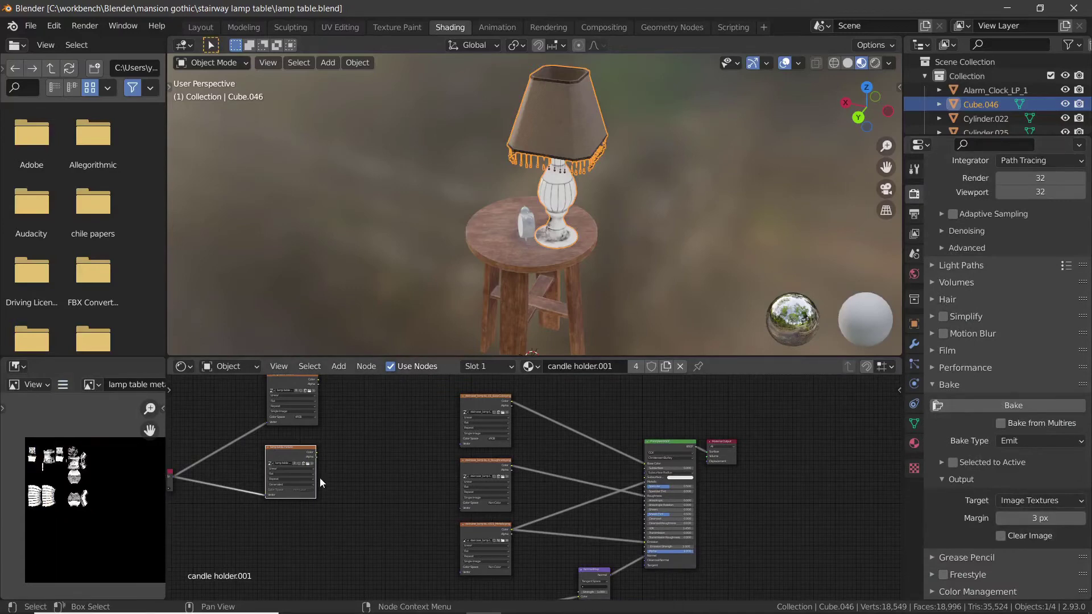
Select the alarm clock and paste the lamp table metallic node into clock metal, connecting it to the UV Map node
left_click(526, 223)
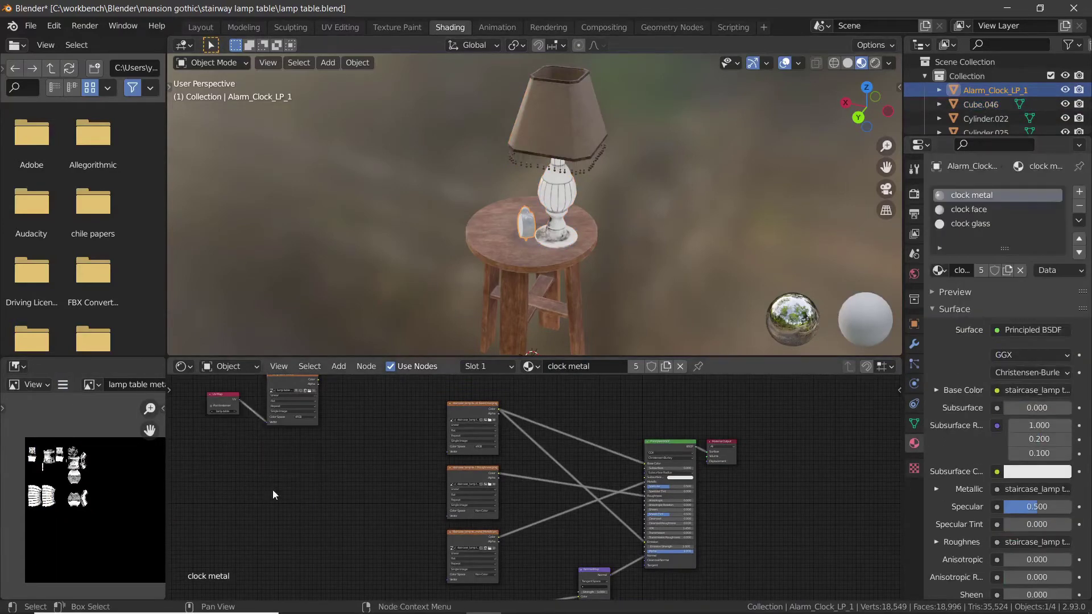
key("ctrl+v")
left_click_drag(289, 452, 290, 453)
left_click_drag(223, 396, 212, 466)
left_click(296, 451, "shift")
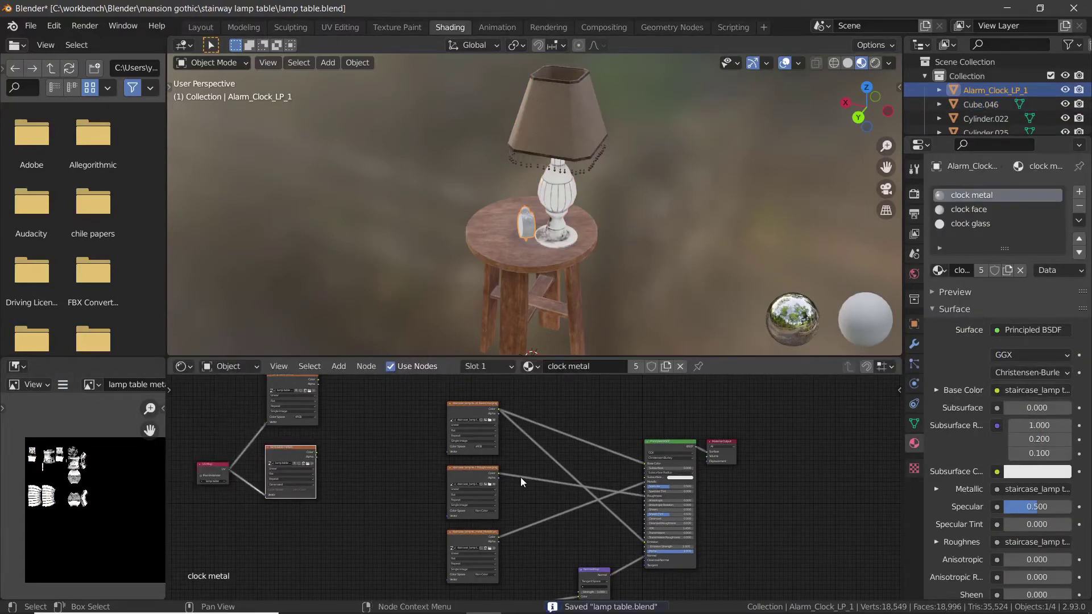
Paste the lamp table metallic node into clock face and connect it to the UV Map node
left_click(969, 210)
key("ctrl+v")
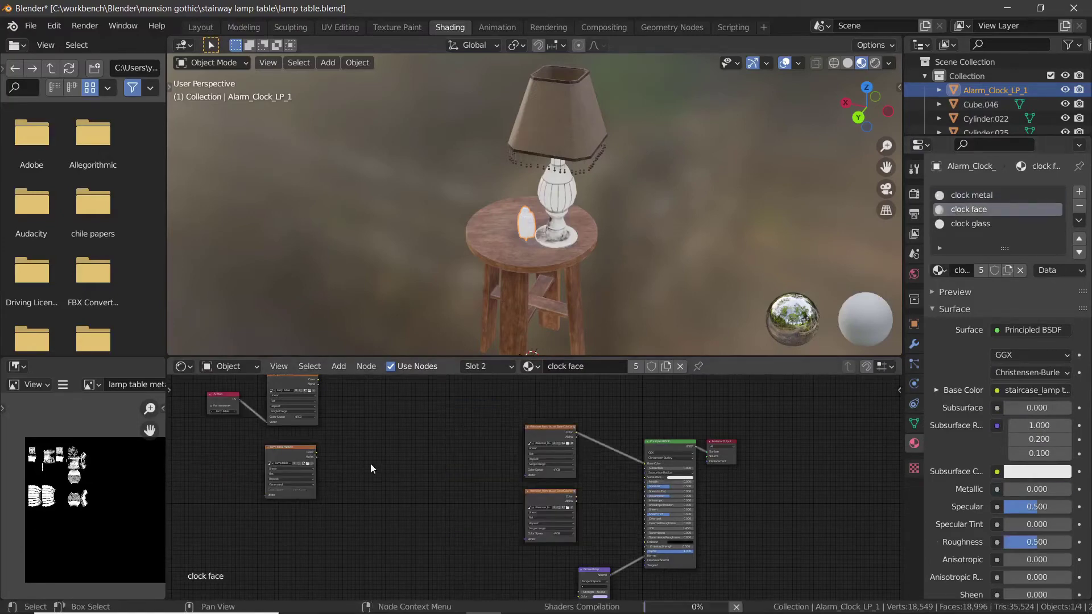
left_click(296, 454)
left_click_drag(223, 397, 207, 470)
left_click(296, 454, "shift")
key("f")
Set clock glass's Emission color to black, paste the lamp table metallic node linked to the UV Map, and save the file
left_click(970, 223)
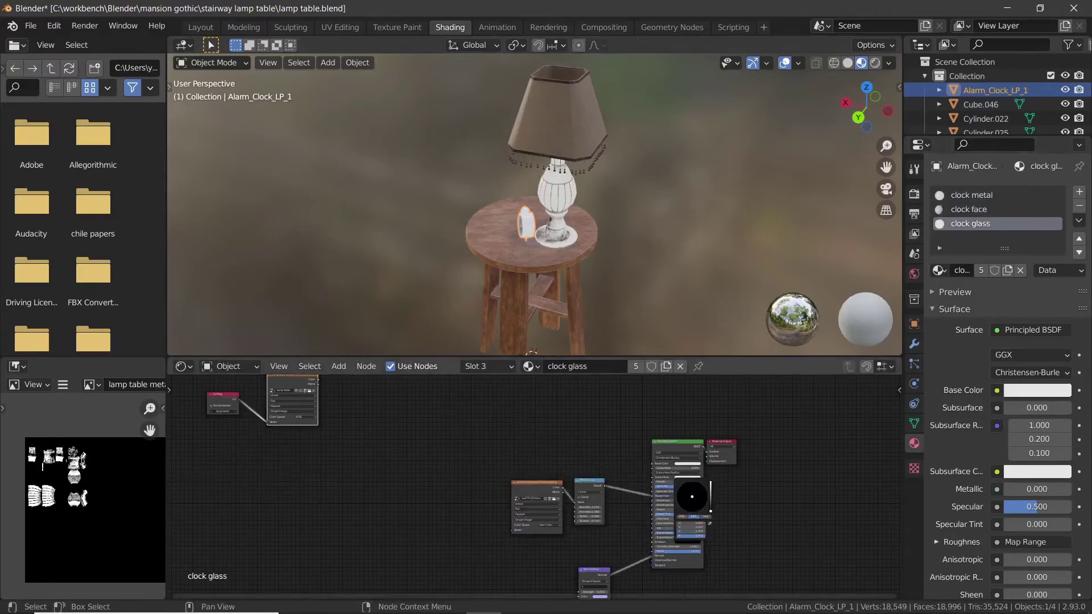
key("ctrl+v")
key("ctrl+s")
Connect clock metal's metallic texture to Emission and bake the alarm clock into the lamp table metallic image
left_click(984, 210)
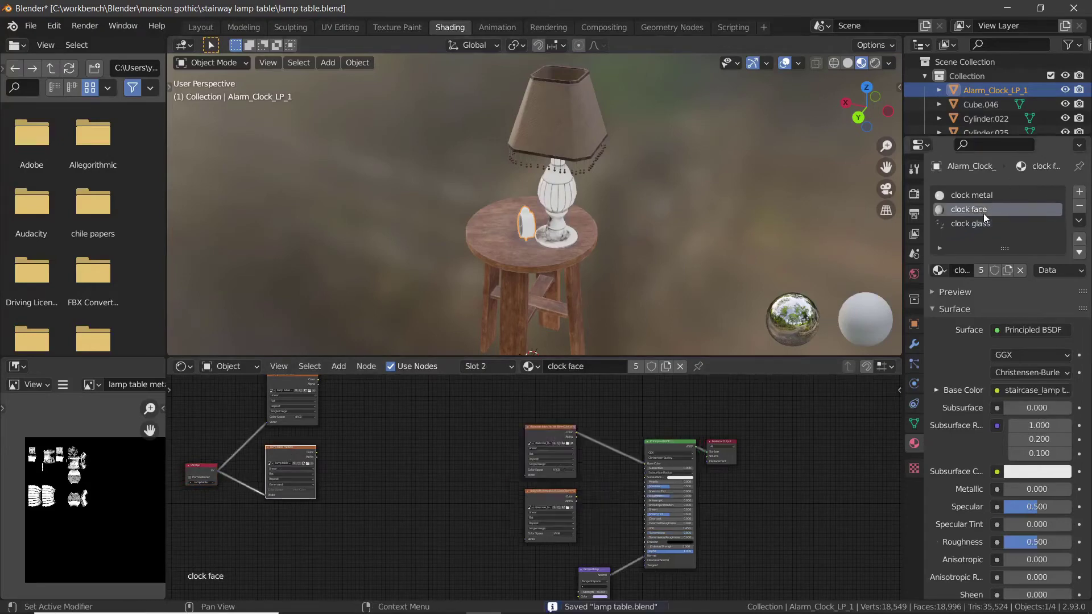
left_click(970, 196)
scroll(467, 513, "down", 3)
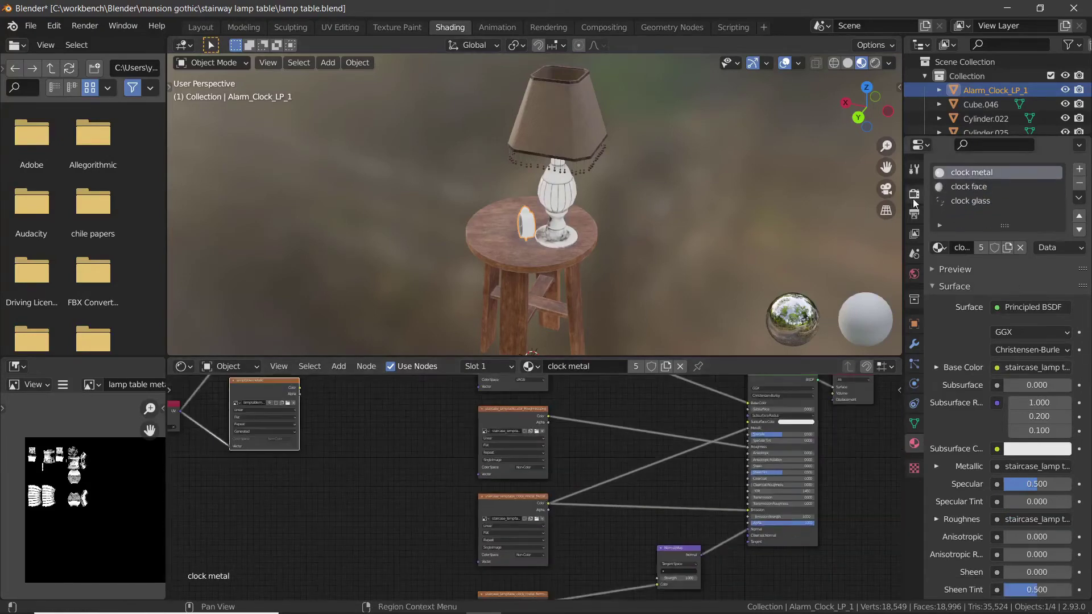
left_click(914, 193)
left_click(989, 405)
Save the baked lamp table metallic image to disk and save the blend file
left_click(62, 384)
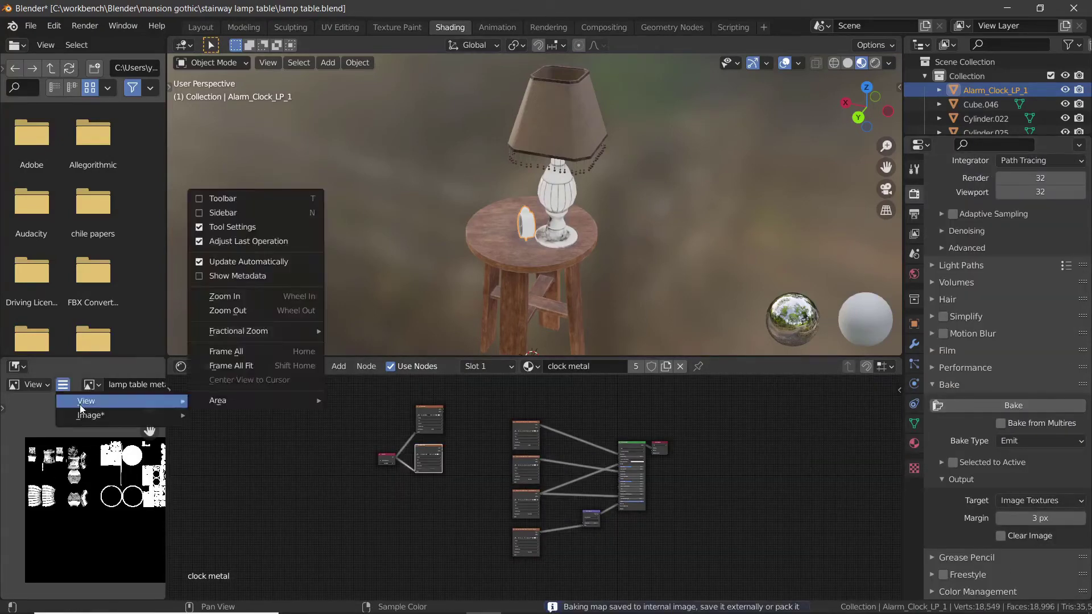
left_click(64, 385)
mouse_move(81, 415)
left_click(219, 274)
left_click(760, 515)
key("ctrl+s")
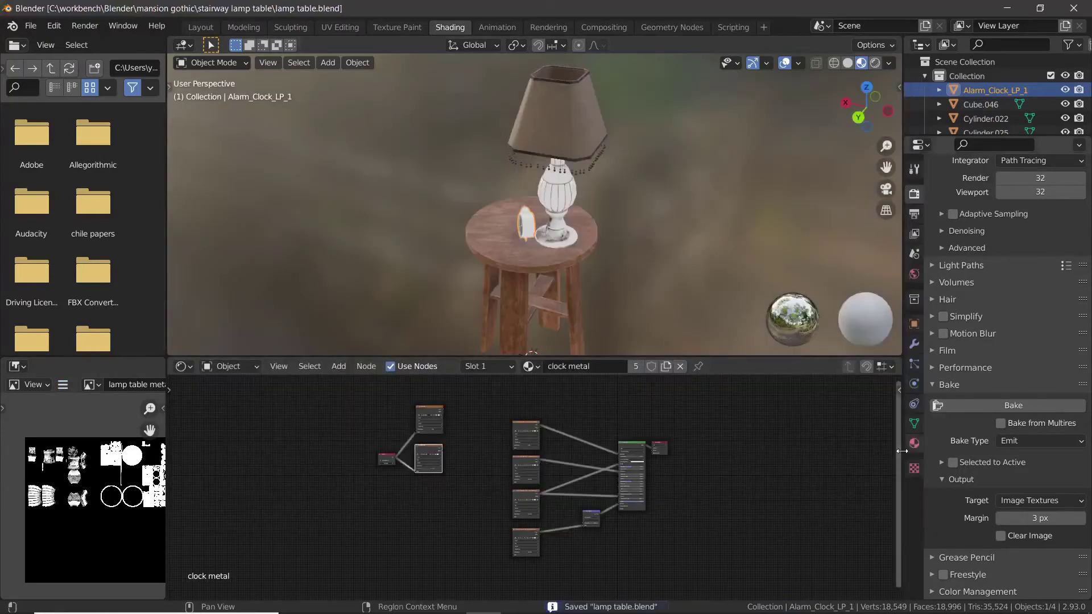
In the lamp's candle holder.001, add an Image Texture node with a new 2048 × 2048 px image without alpha named "lamp table roughness"
left_click(913, 443)
left_click(560, 210)
scroll(532, 476, "up", 2)
key("shift+a")
left_click(453, 386)
left_click(358, 482)
left_click(374, 496)
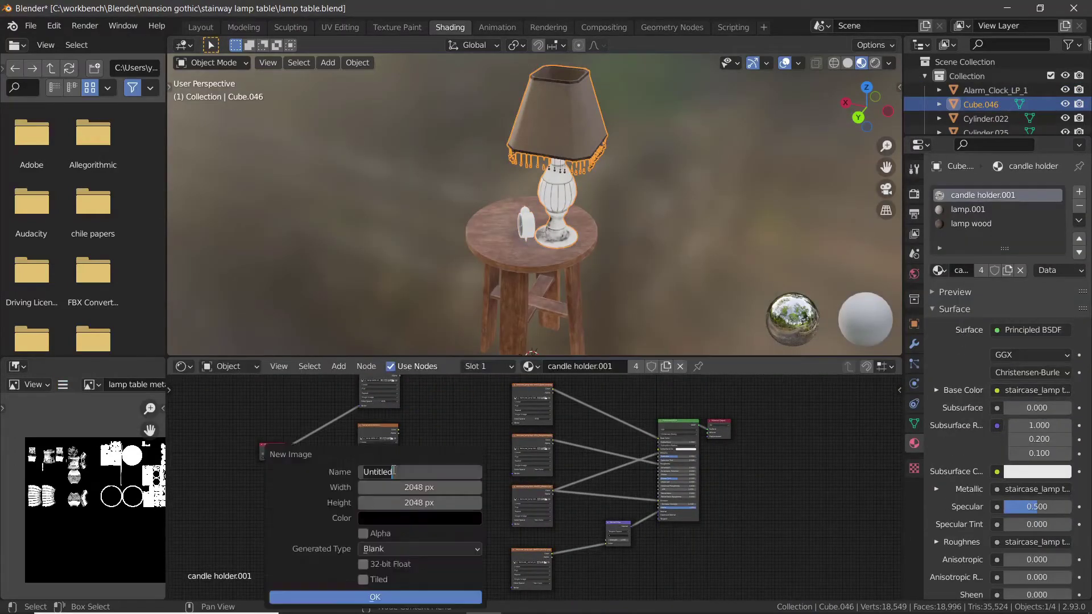
left_click(370, 596)
Set the new roughness texture's color space to Non-Color, connect the UV Map node to its Vector input, and save the file
scroll(433, 512, "up", 7)
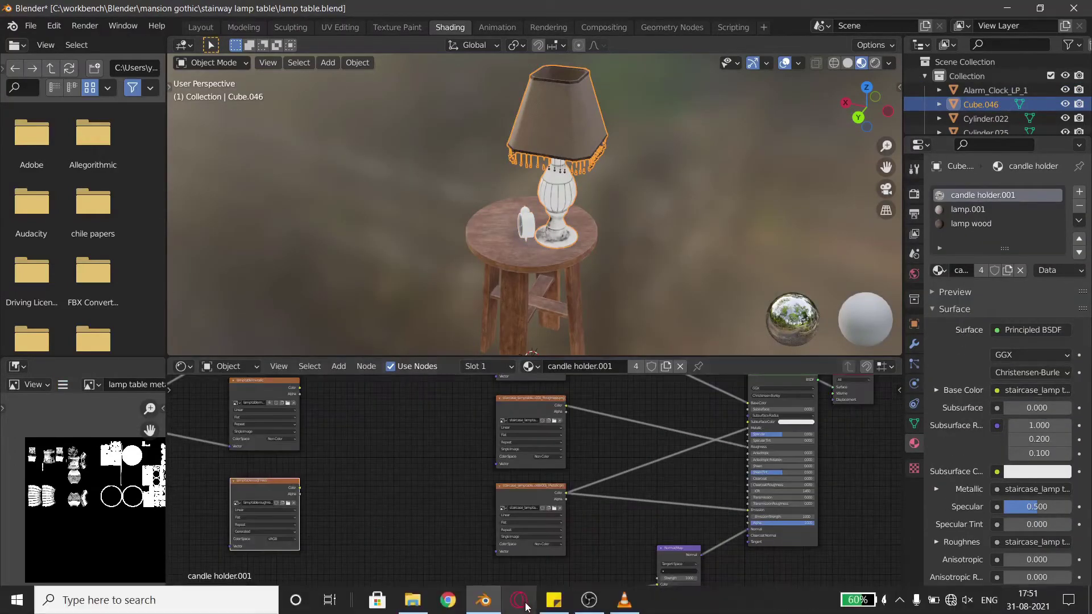
scroll(360, 552, "down", 6)
middle_click_drag(346, 501, 402, 498)
left_click_drag(316, 446, 395, 524)
key("ctrl+s")
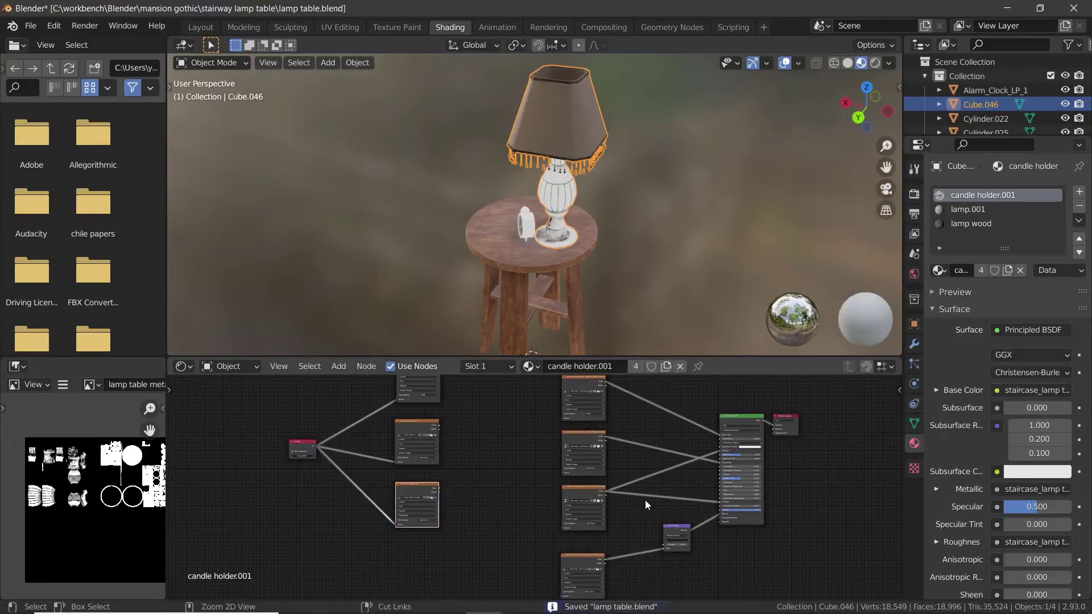
In lamp.001, connect the source roughness texture to Emission and paste the lamp table roughness node linked to the UV Map
left_click(967, 209)
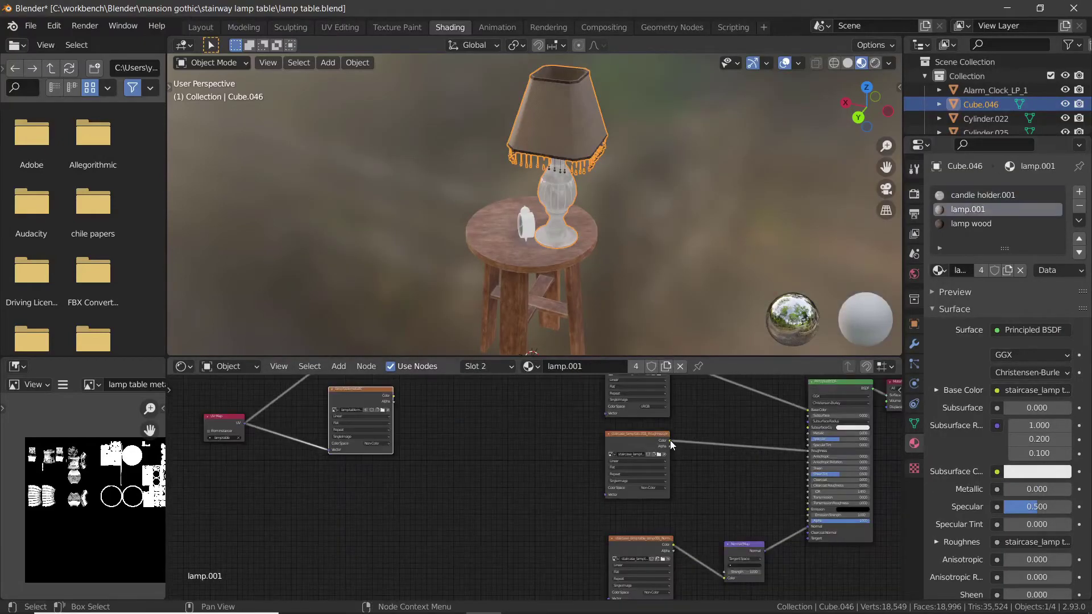
left_click_drag(670, 441, 807, 509)
key("ctrl+v")
left_click_drag(244, 423, 329, 539)
Set up lamp wood with roughness feeding Emission and a UV-mapped lamp table roughness node, and bake the lamp
left_click(971, 223)
left_click_drag(673, 432, 808, 509)
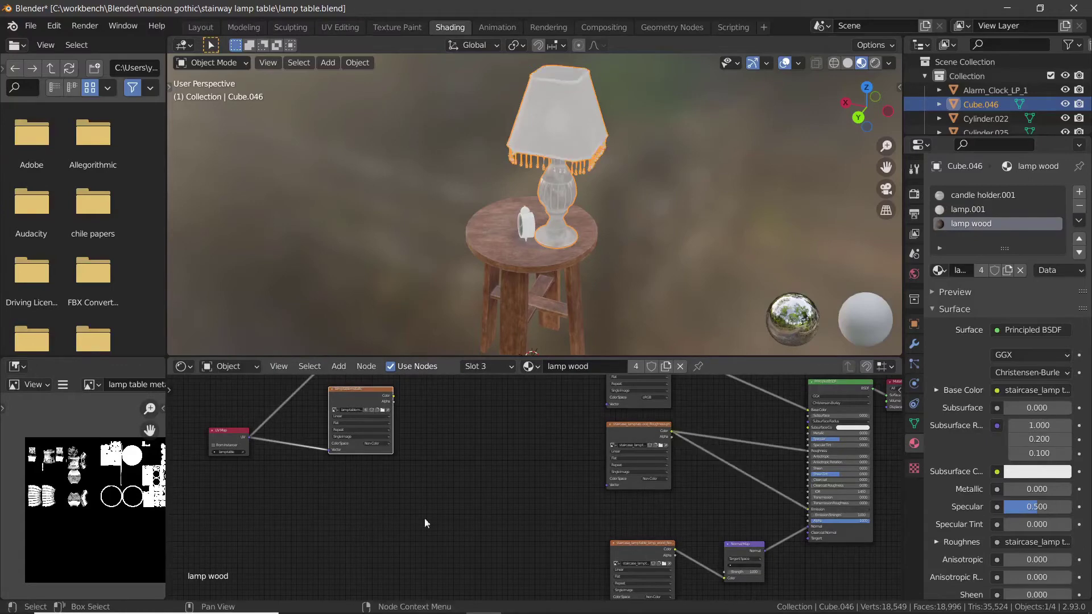
left_click(914, 194)
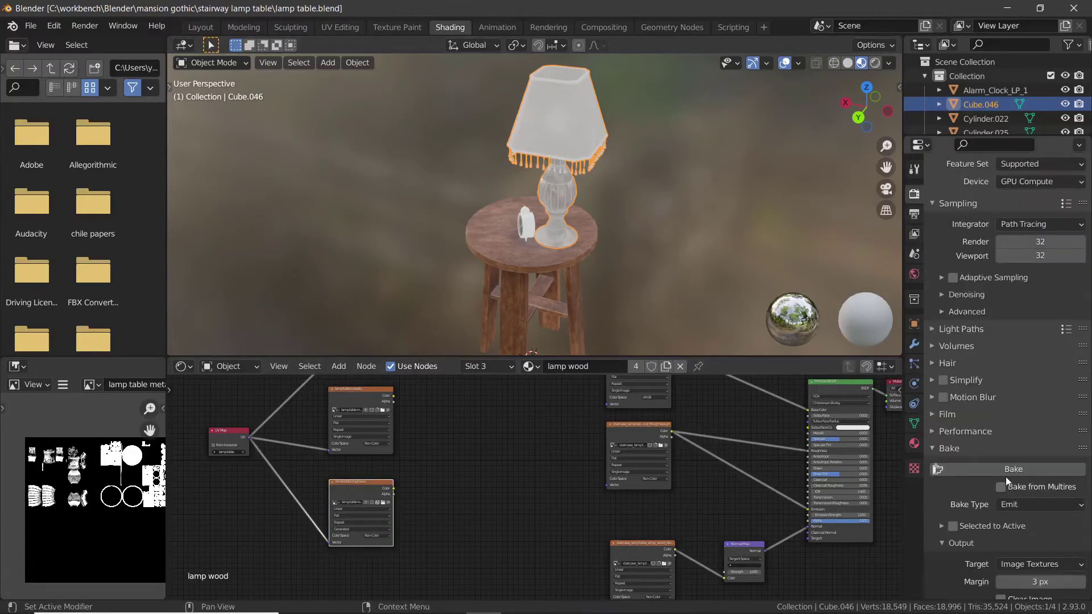
left_click(1007, 473)
Give the table's steps table material the UV-mapped lamp table roughness node, route its roughness texture to Emission, and bake the table
left_click(483, 227)
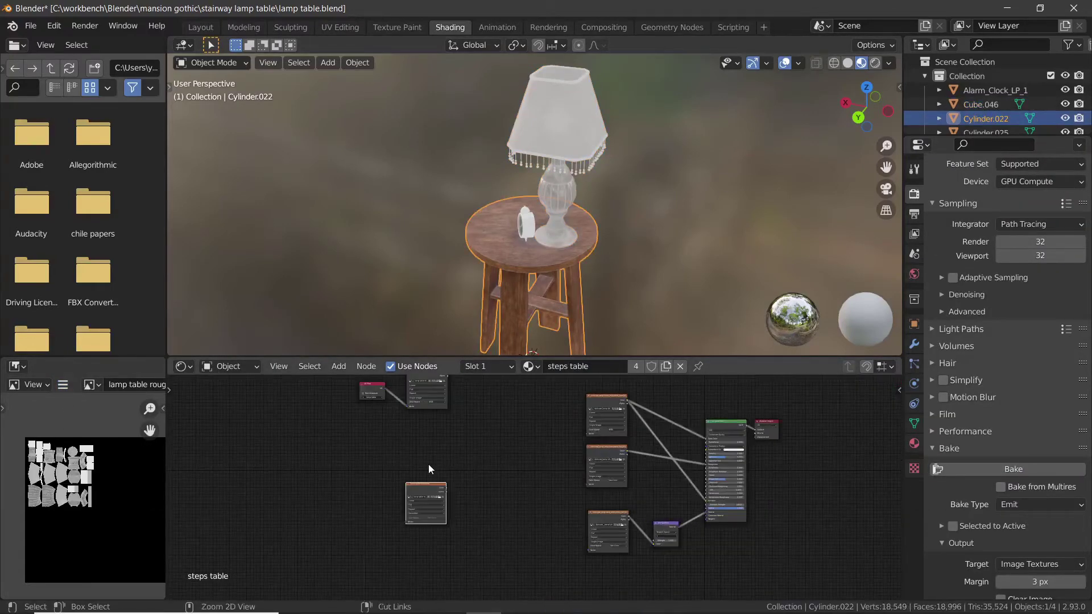
scroll(400, 484, "up", 1)
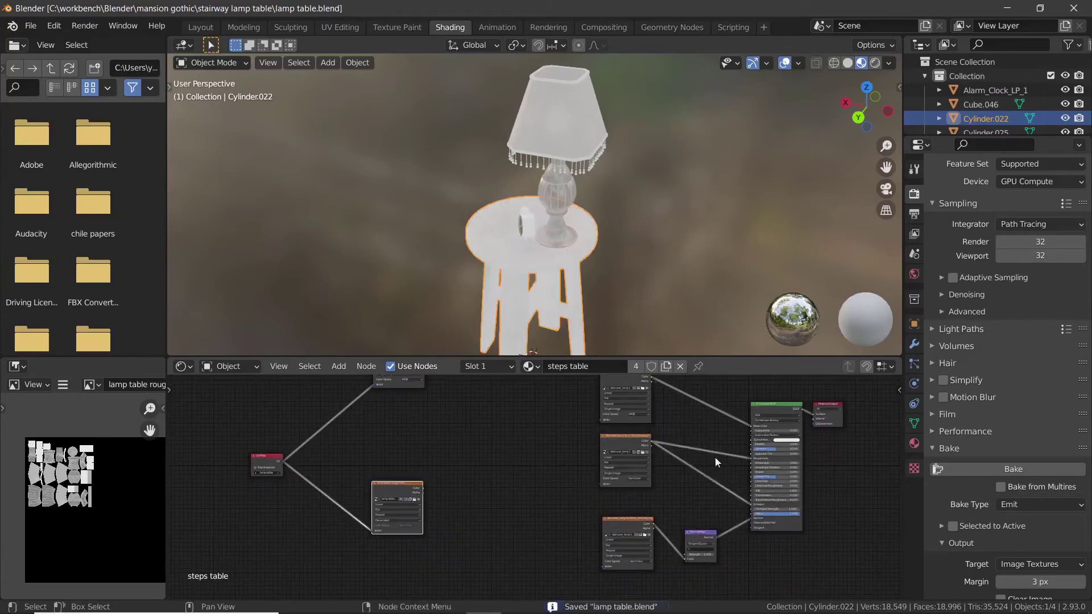
left_click(914, 443)
left_click(914, 194)
left_click(1024, 517)
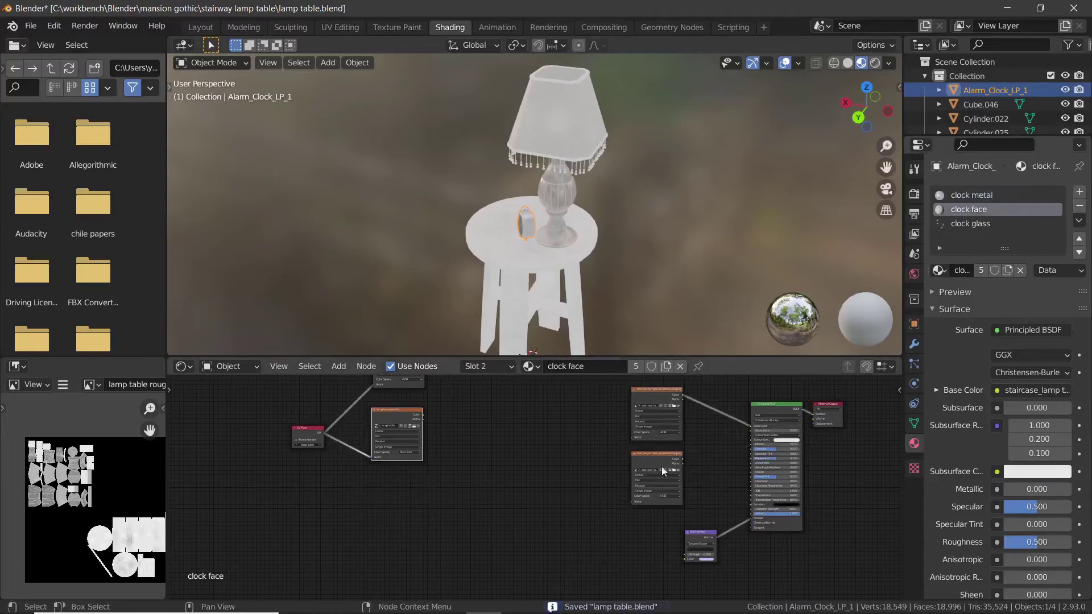
Set clock face's Emission color to grey, paste the lamp table roughness node linked to the UV Map, and save the file
scroll(661, 467, "up", 3)
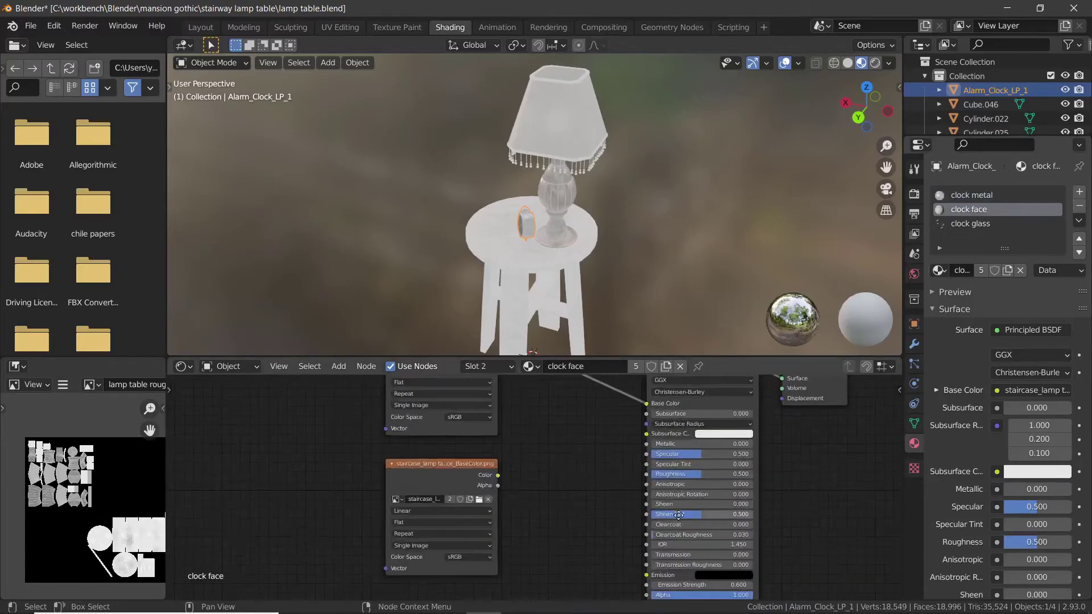
left_click(725, 507)
scroll(381, 514, "down", 5)
middle_click_drag(381, 514, 435, 514)
key("ctrl+v")
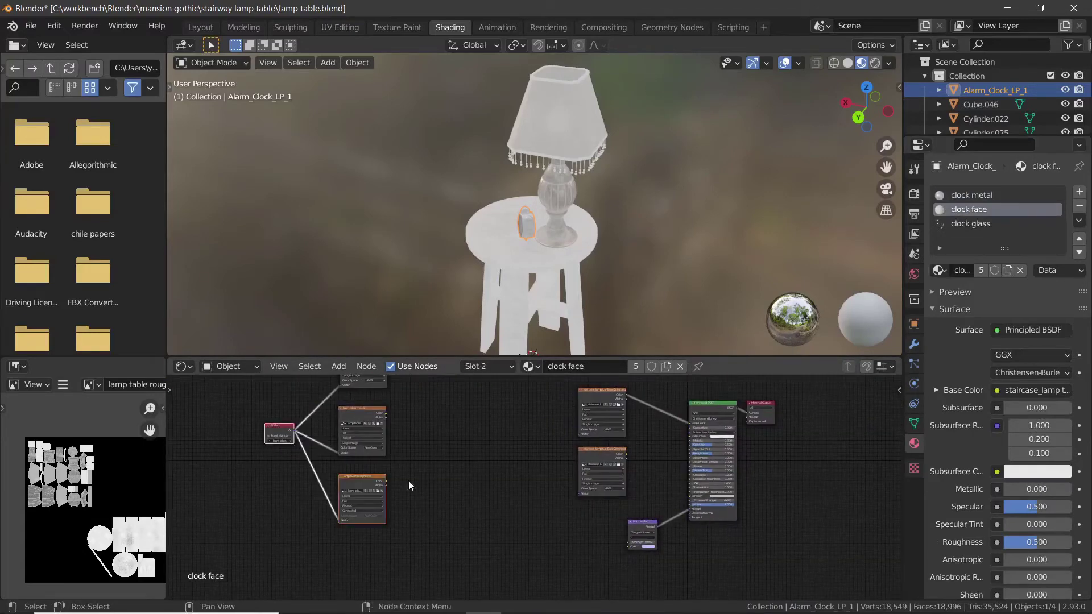
key("ctrl+s")
In clock glass, connect the Map Range result to Emission, add the lamp table roughness node, and save the file
left_click(973, 224)
scroll(465, 517, "up", 2)
left_click_drag(695, 428, 753, 499)
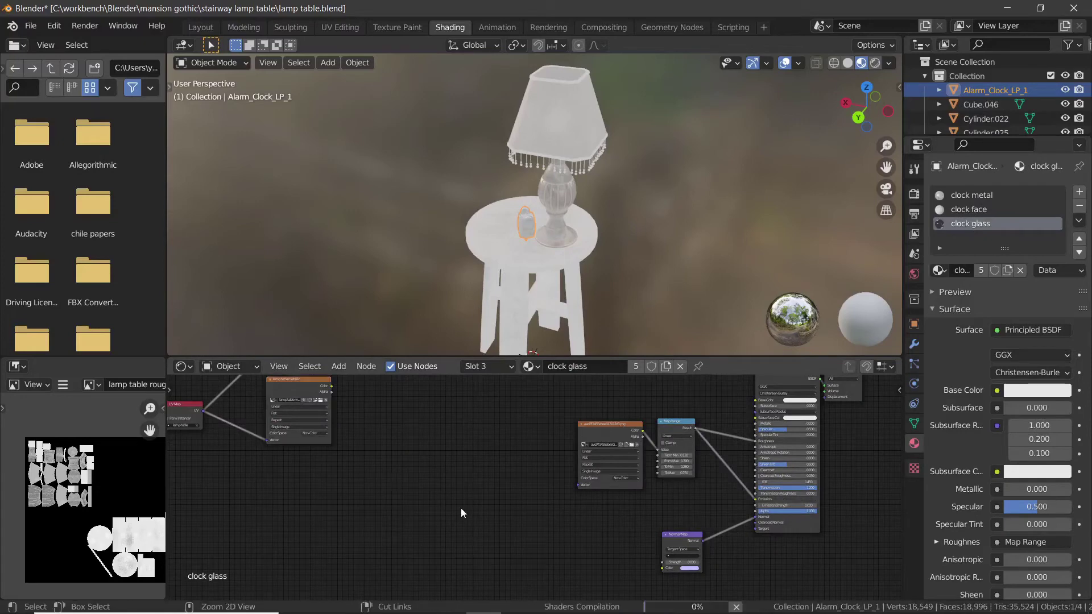
scroll(460, 508, "down", 3)
key("ctrl+s")
Check the three clock materials and bake the alarm clock into the lamp table roughness image
left_click(959, 210)
left_click(963, 196)
left_click(971, 222)
left_click(962, 195)
left_click(964, 209)
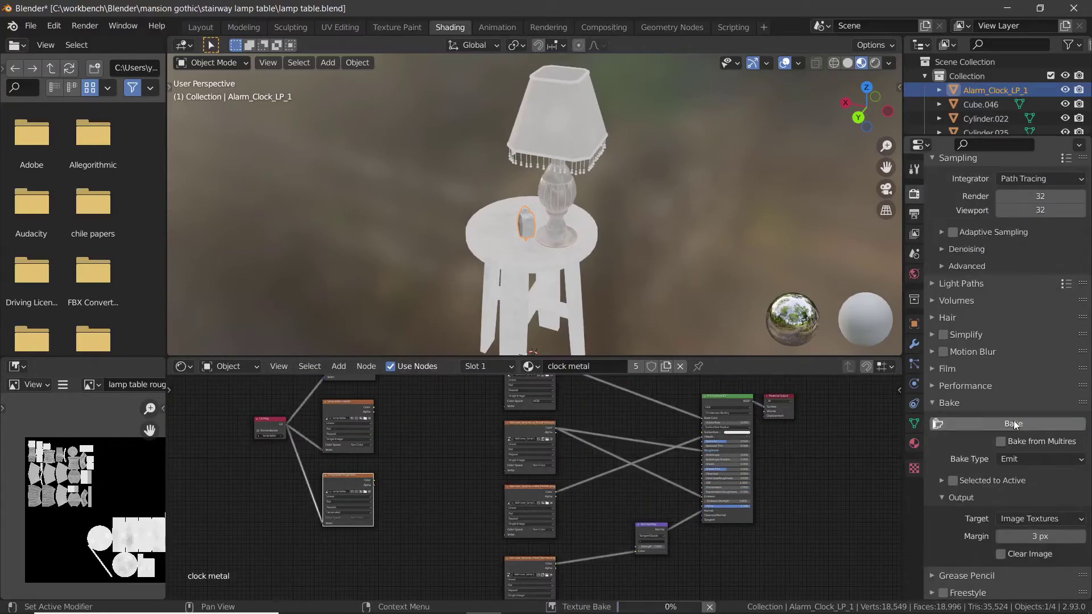
left_click(1014, 422)
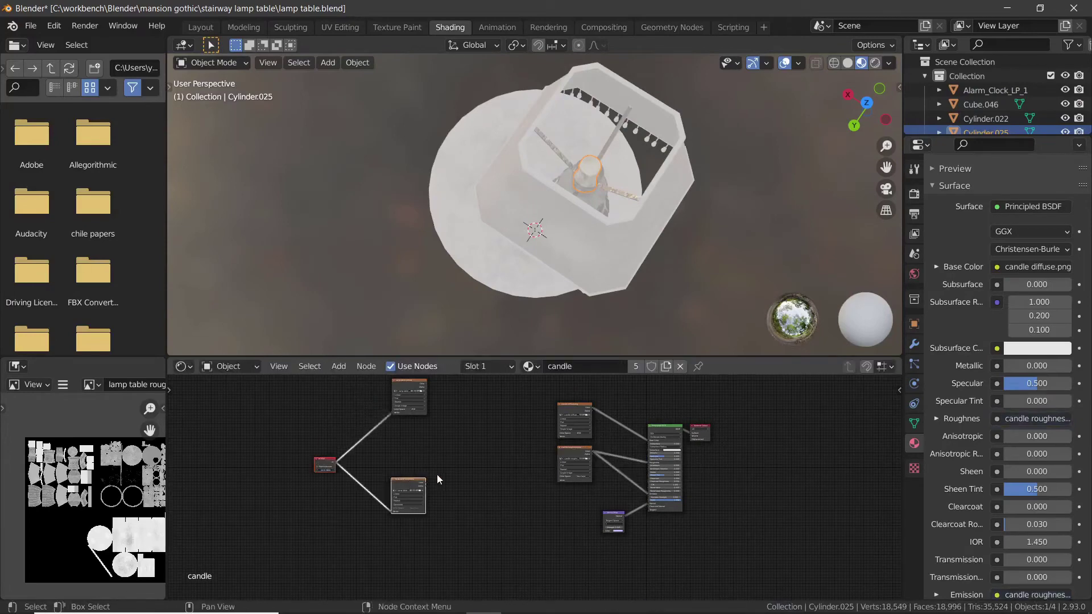
Make the lamp table roughness node active in the candle material, save the file, and bake the candle
left_click(411, 489)
key("ctrl+s")
left_click(913, 194)
scroll(1044, 445, "down", 1)
left_click(1014, 406)
Save the baked lamp table roughness image to disk as a new file
left_click(63, 385)
mouse_move(91, 415)
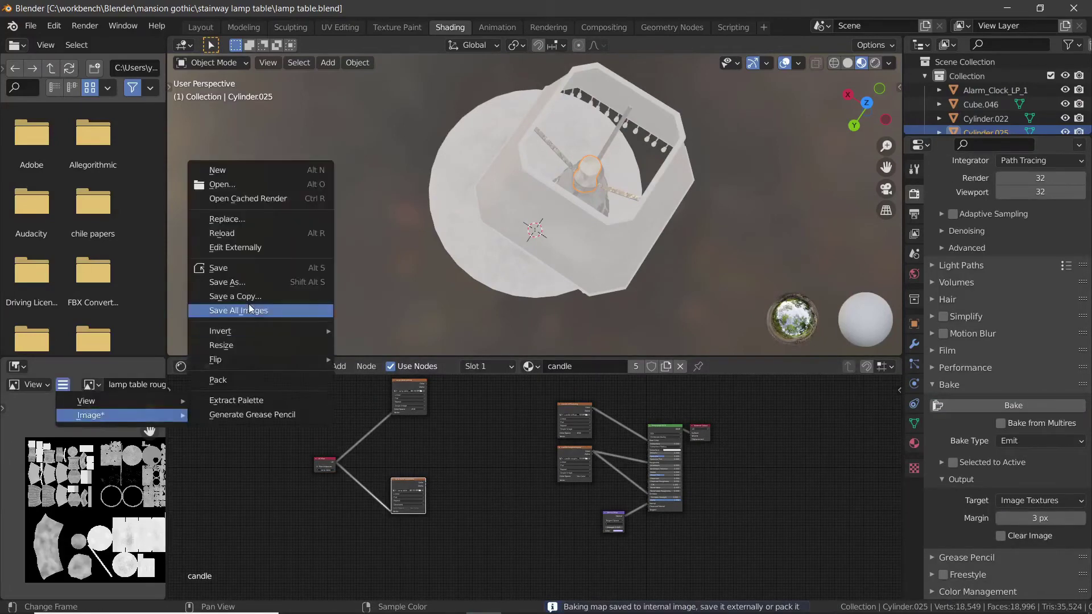
left_click(243, 282)
left_click(753, 516)
In the lamp's lamp wood material, add an Image Texture node with a new 2048 × 2048 px image without alpha named "lamp table normal"
left_click(914, 443)
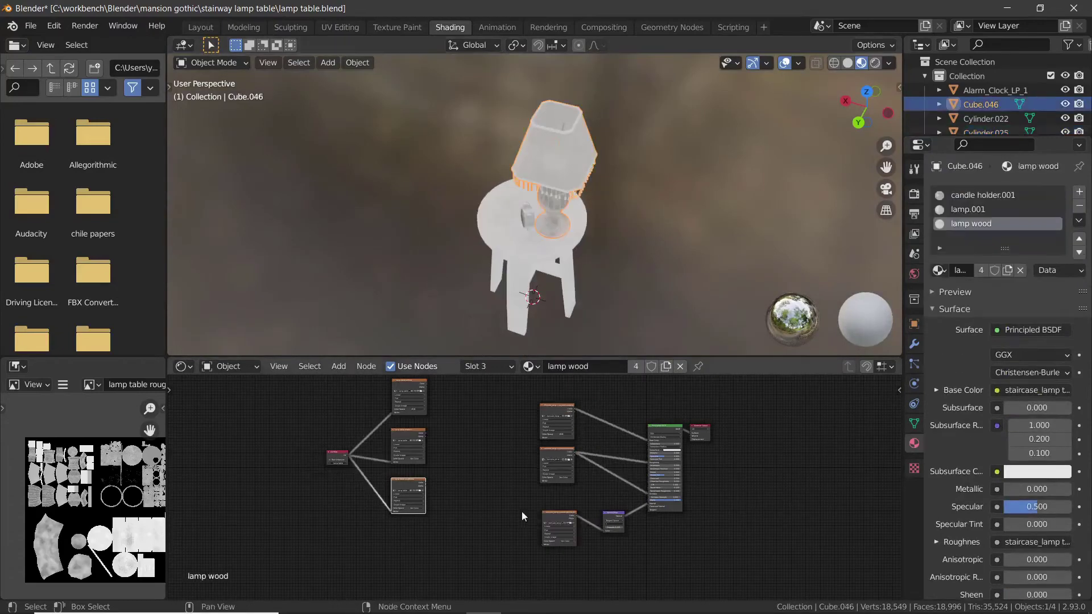
key("shift+a")
left_click(473, 319)
left_click(414, 470)
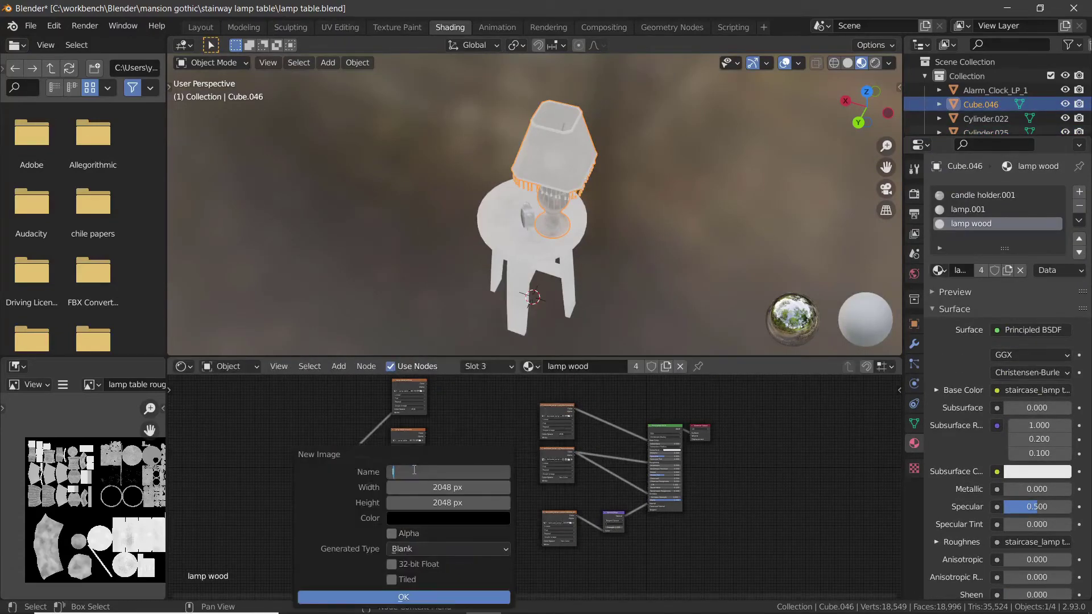
type("lamp table normal")
key("Return")
key("Return")
Connect the UV Map node to the lamp table normal texture, disconnect roughness from lamp wood's Emission, and save the file
scroll(418, 538, "up", 7)
scroll(399, 518, "down", 5)
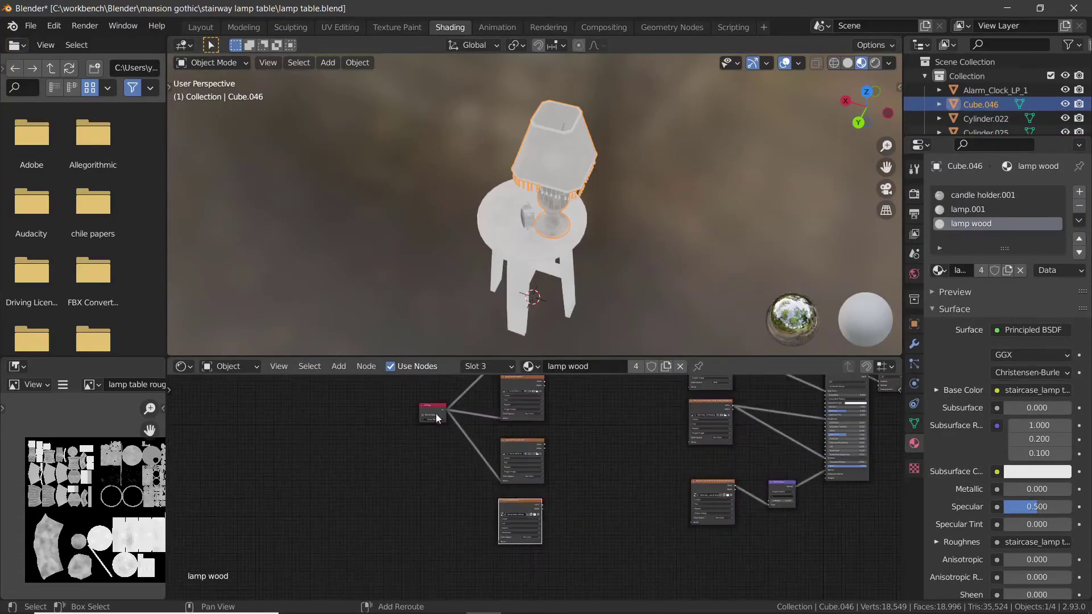
left_click_drag(445, 410, 499, 540)
middle_click_drag(532, 507, 481, 523)
key("ctrl+s")
Copy the lamp table normal node into lamp.001 and candle holder.001, link each to the UV Map, disconnect Emission, and save
left_click(478, 524)
key("ctrl+c")
left_click(957, 209)
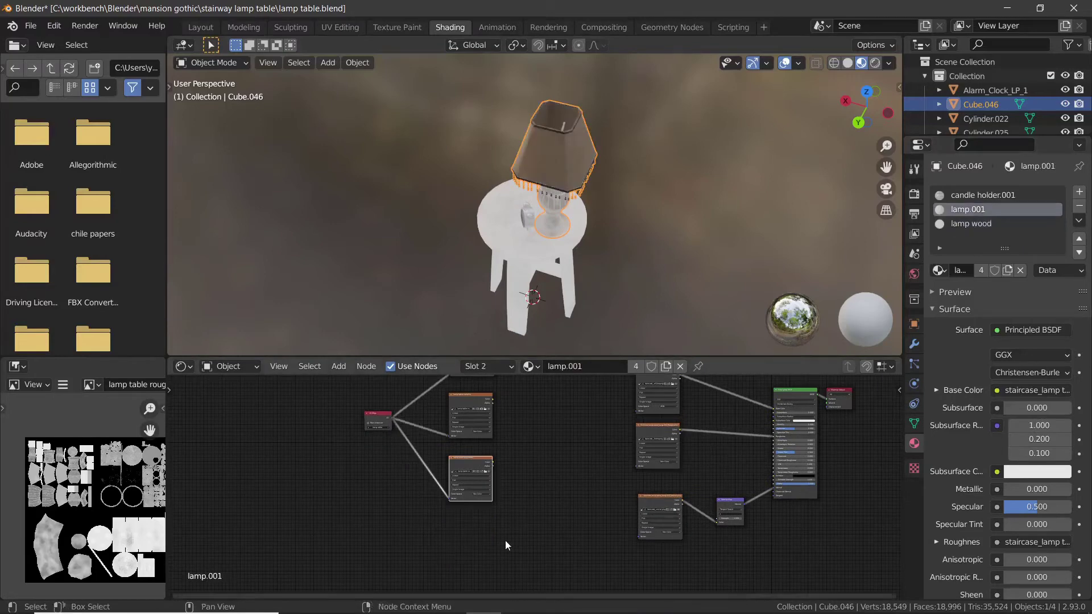
key("ctrl+v")
left_click_drag(393, 420, 448, 559)
left_click(957, 196)
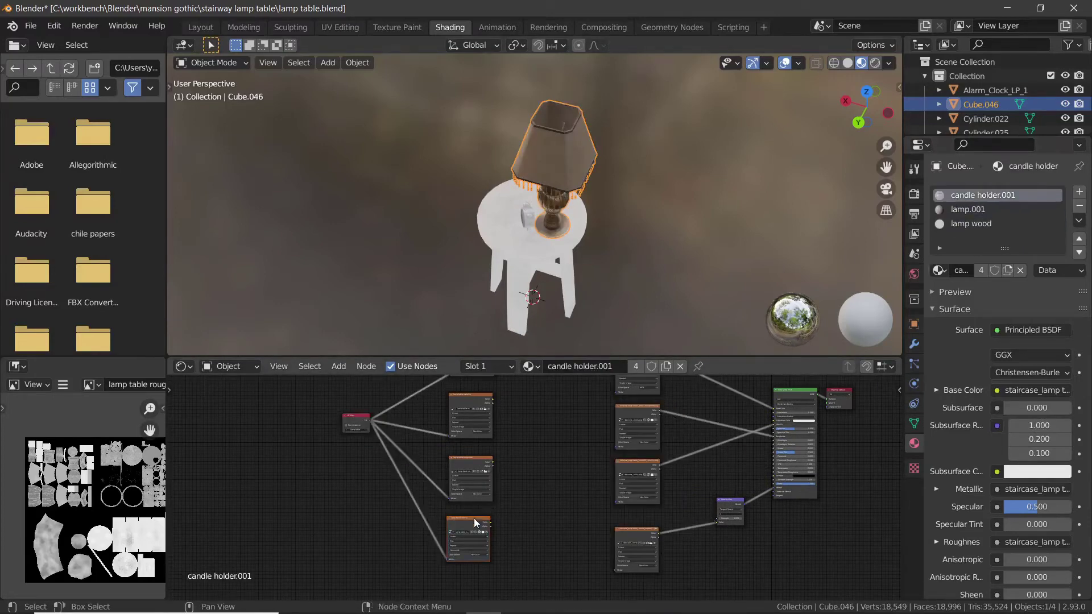
key("ctrl+s")
Set the bake type to Normal and bake the lamp's normals into the lamp table normal image
left_click(970, 223)
left_click(914, 194)
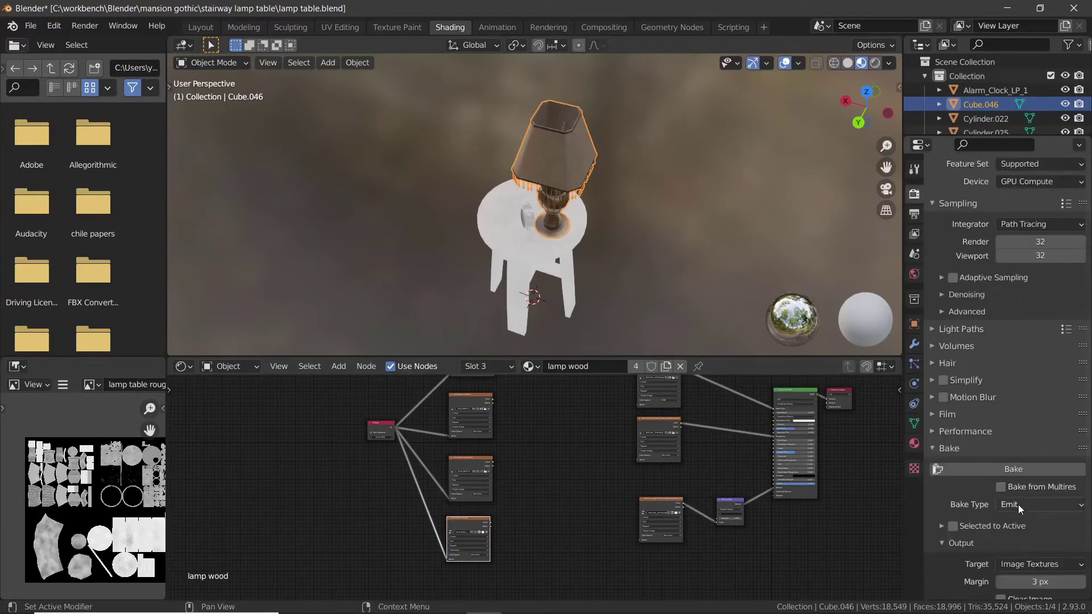
left_click(1019, 505)
left_click(1013, 428)
left_click(997, 471)
Copy the lamp table normal node into clock metal, clock face and clock glass, linking each to the UV Map and disconnecting Emission
left_click(527, 217)
left_click(914, 443)
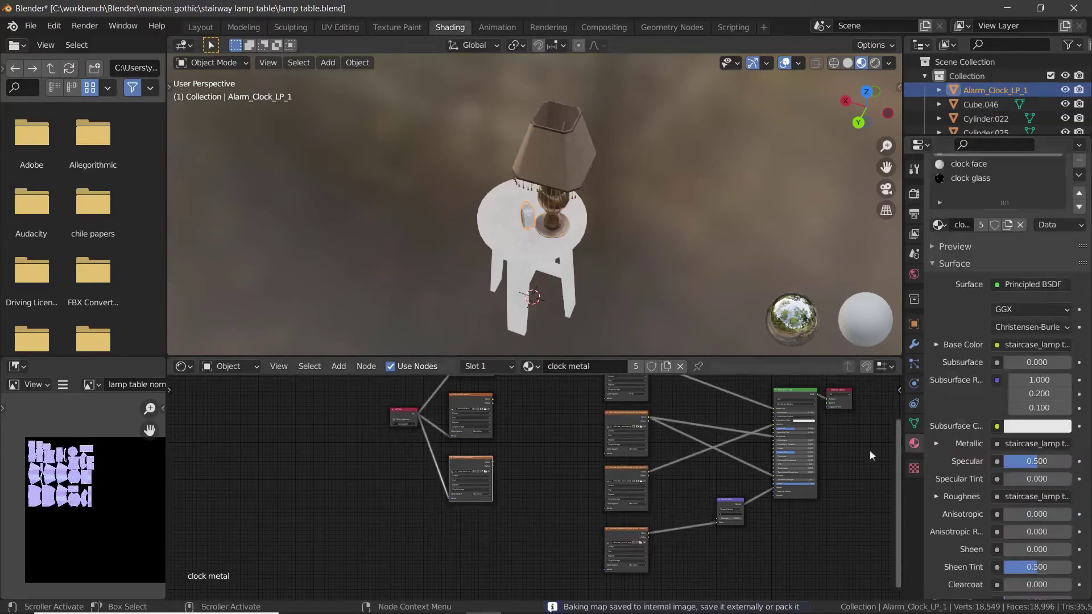
key("ctrl+v")
left_click(403, 417, "shift")
left_click(969, 163)
scroll(973, 171, "up", 2)
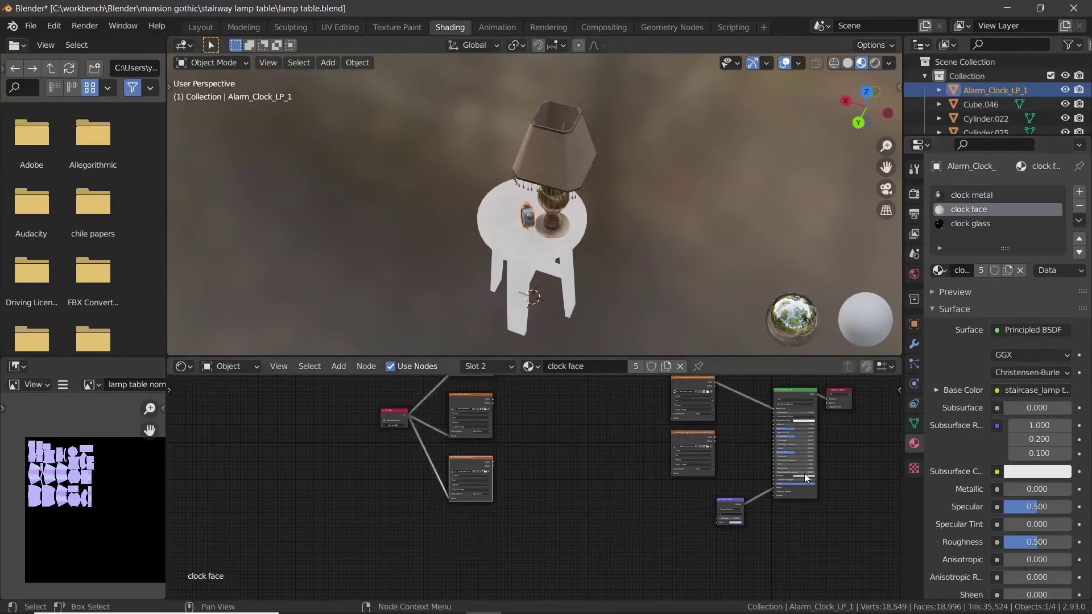
left_click(971, 224)
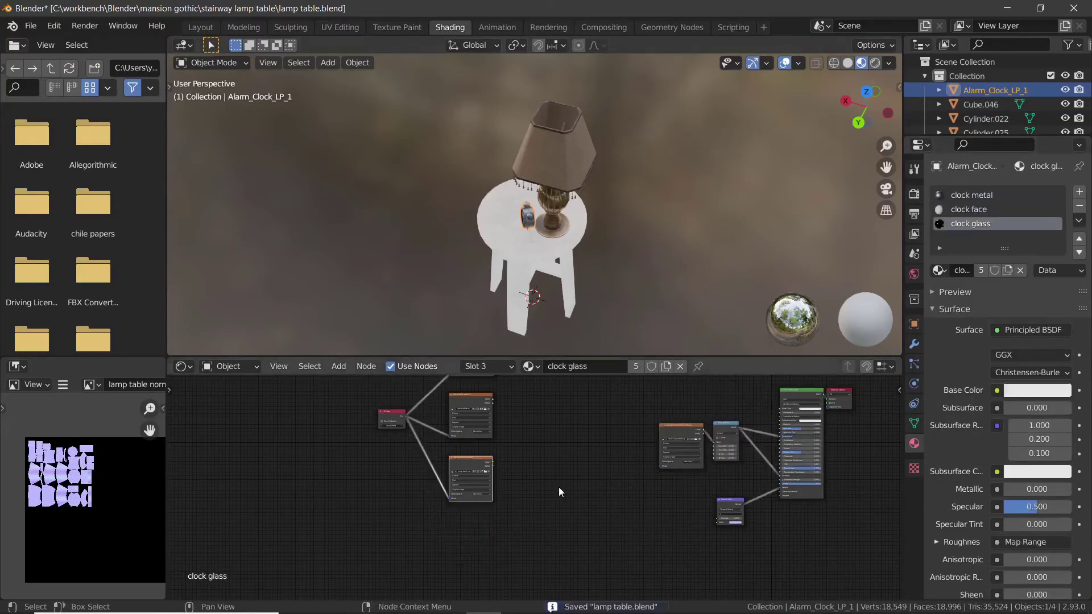
Bake the alarm clock's normals into the lamp table normal image
left_click(971, 194)
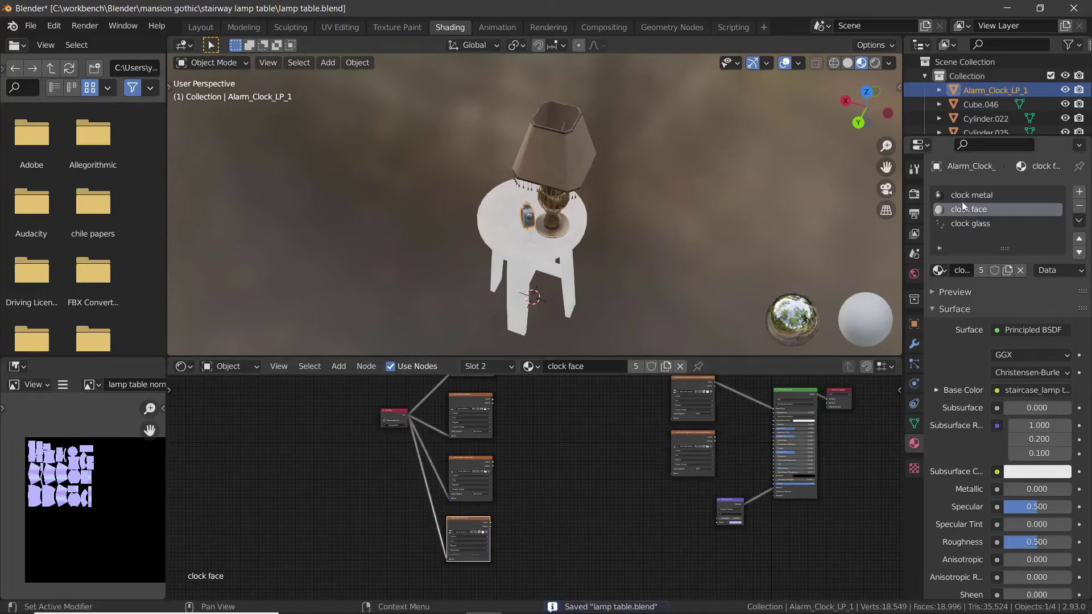
left_click(914, 193)
scroll(986, 477, "down", 1)
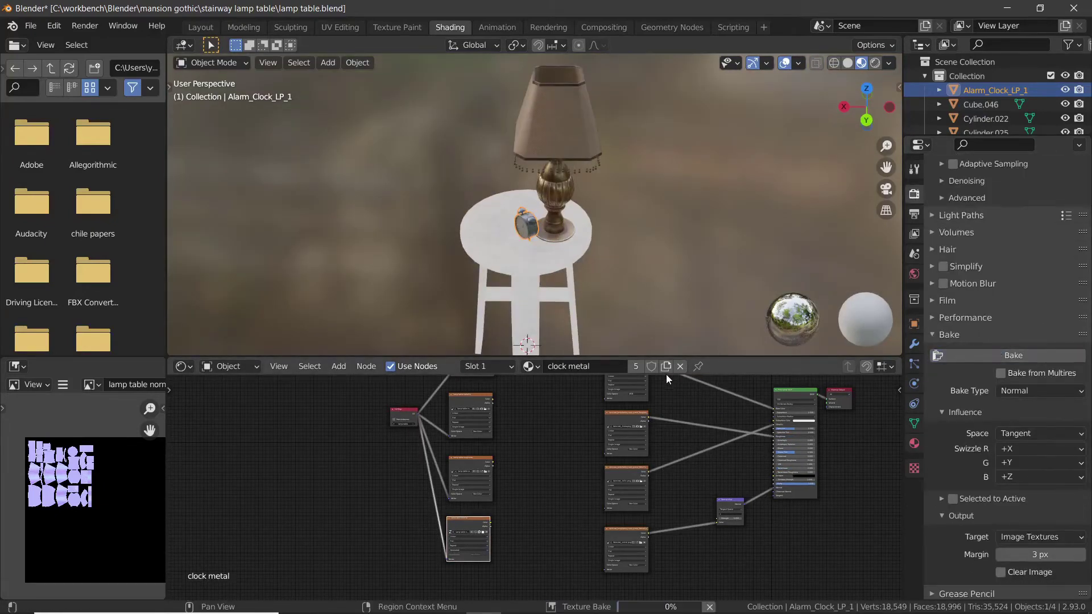
Add the lamp table normal node, linked to the UV Map, to the steps table material and bake the table's normals
left_click(571, 307)
left_click(476, 516)
key("ctrl+s")
left_click(1007, 363)
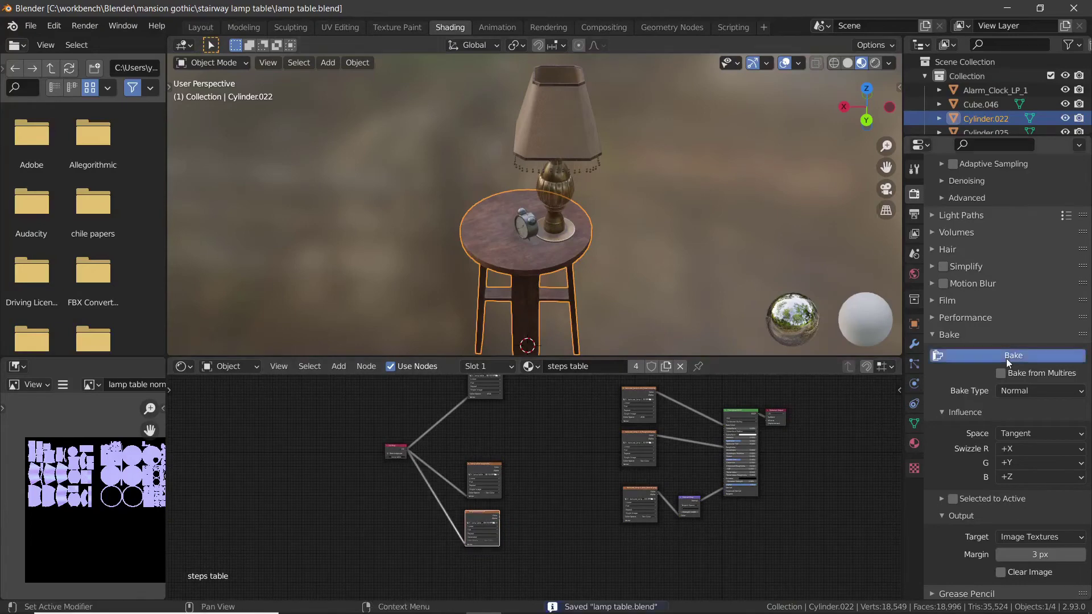
Copy the lamp table normal node into the candle material and link it to the UV Map node
middle_click_drag(575, 114, 576, 190)
left_click(575, 190)
left_click(913, 445)
left_click_drag(724, 479, 511, 530)
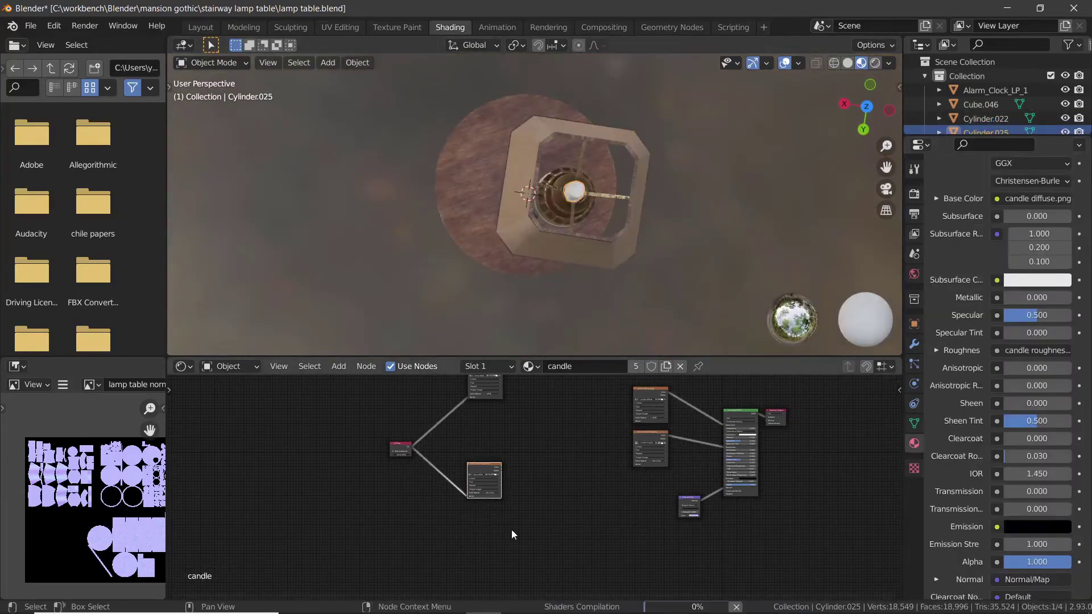
left_click(482, 518)
Bake the candle's normals into the lamp table normal image and save the file
left_click(914, 194)
scroll(1004, 480, "down", 1)
left_click(1007, 320)
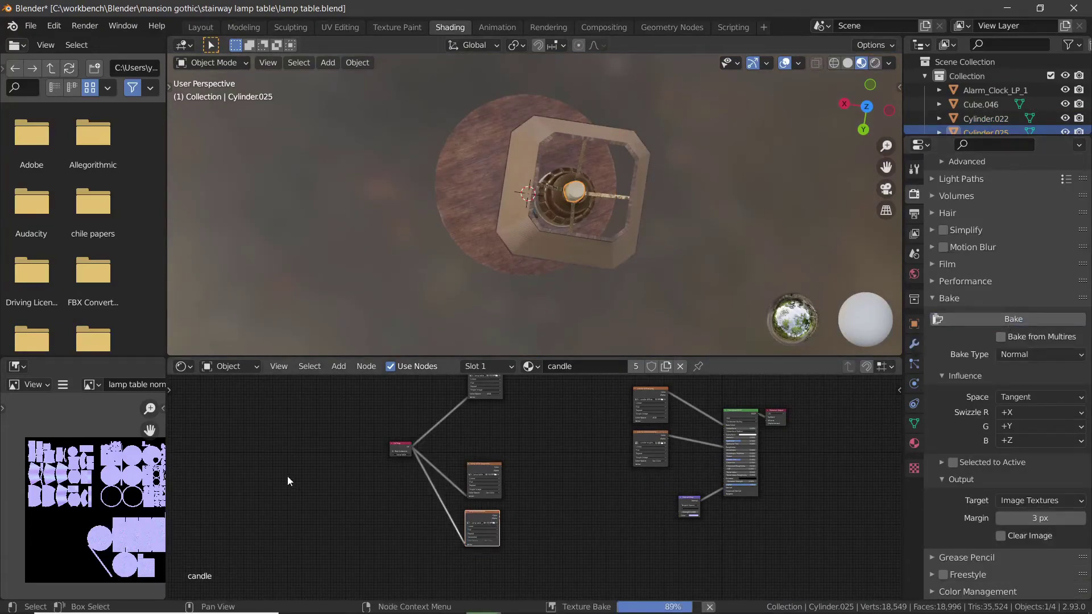
key("ctrl+s")
Save the baked normal image as lamp table normal.png in the maps folder
scroll(503, 196, "down", 3)
middle_click_drag(503, 265, 642, 197)
left_click(577, 196)
middle_click_drag(642, 197, 666, 175, "shift")
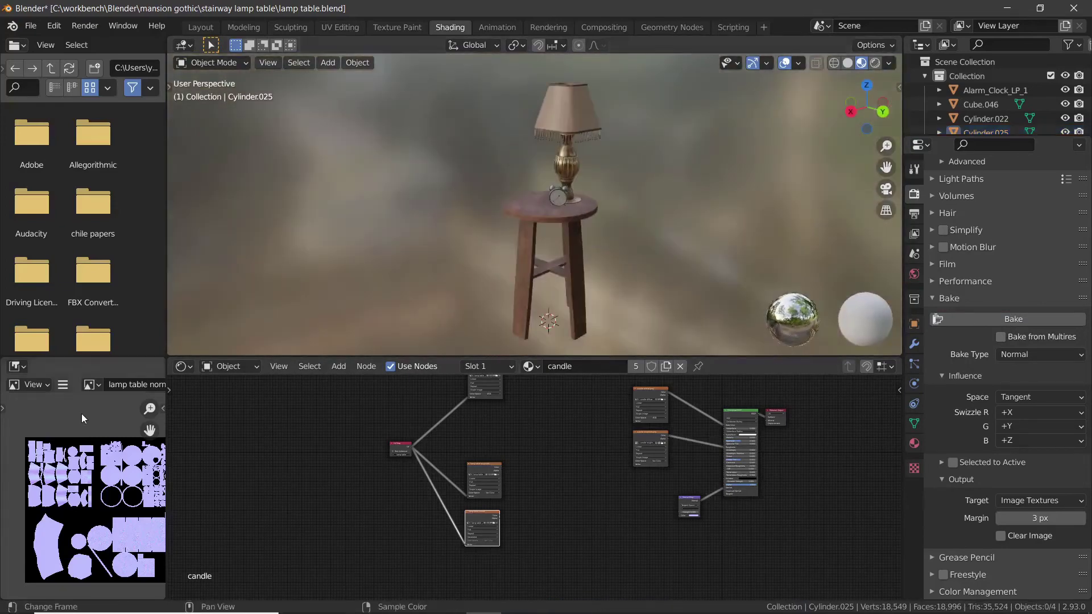
left_click(64, 387)
left_click(222, 285)
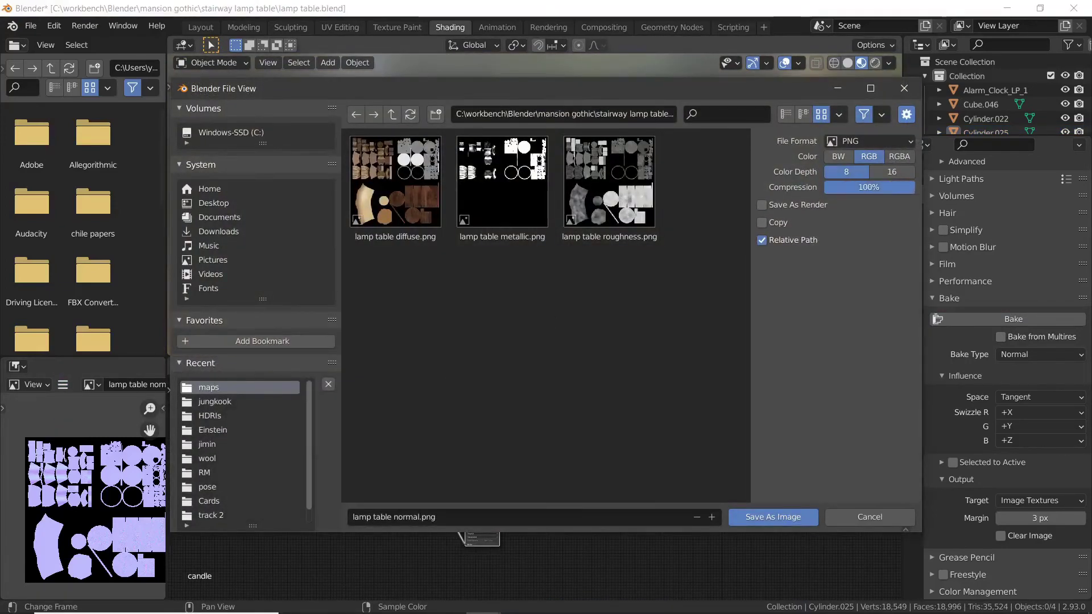
left_click(773, 517)
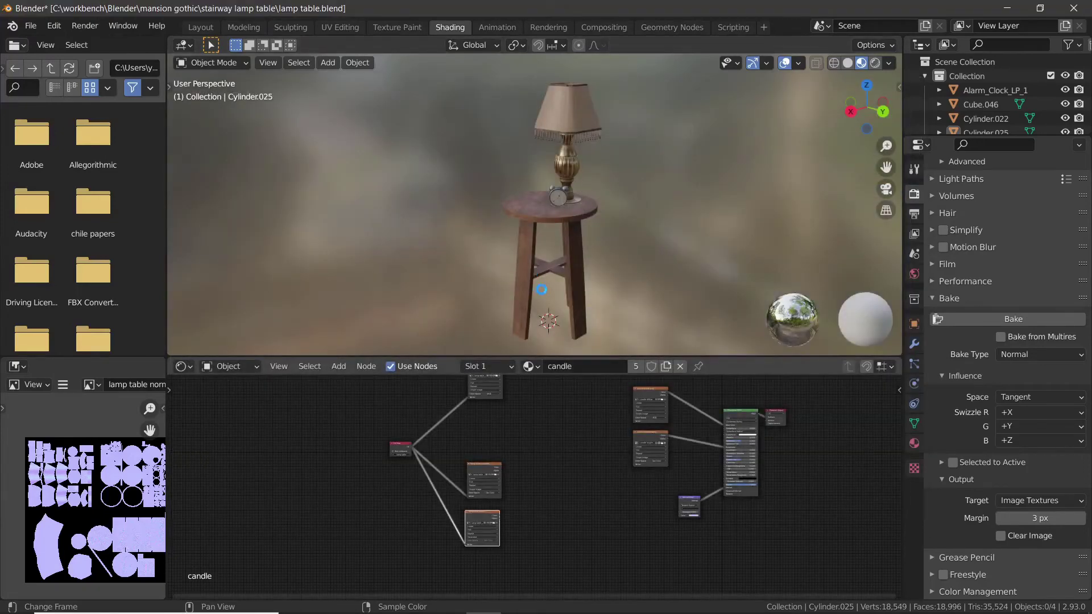
In the Layout workspace, duplicate the lamp, alarm clock, candle and table together and move the copies away along the X axis
left_click(206, 27)
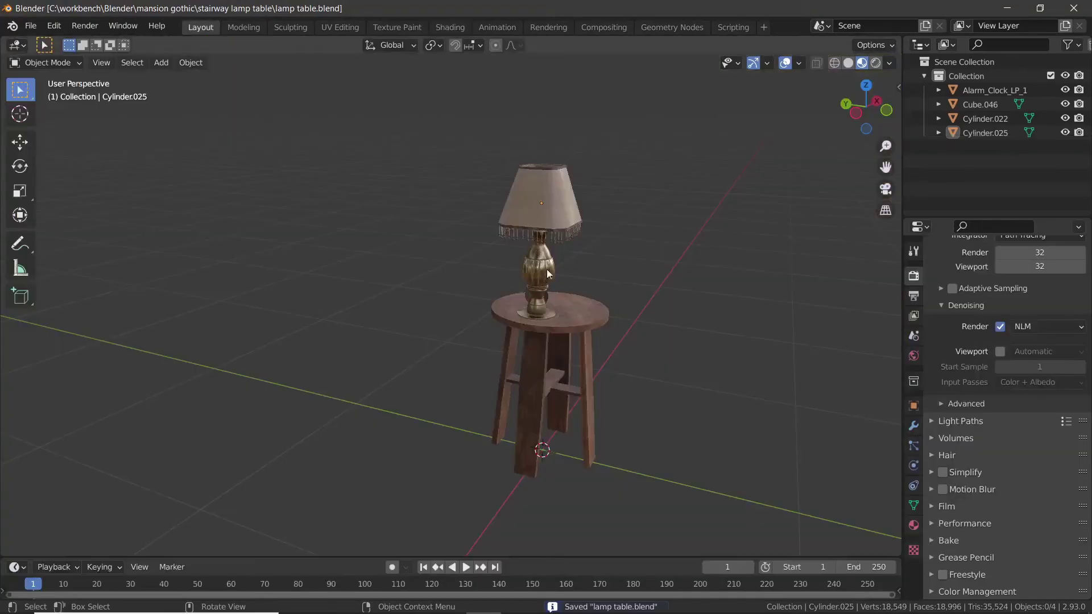
scroll(541, 285, "down", 3)
middle_click_drag(506, 302, 526, 285)
left_click(454, 192)
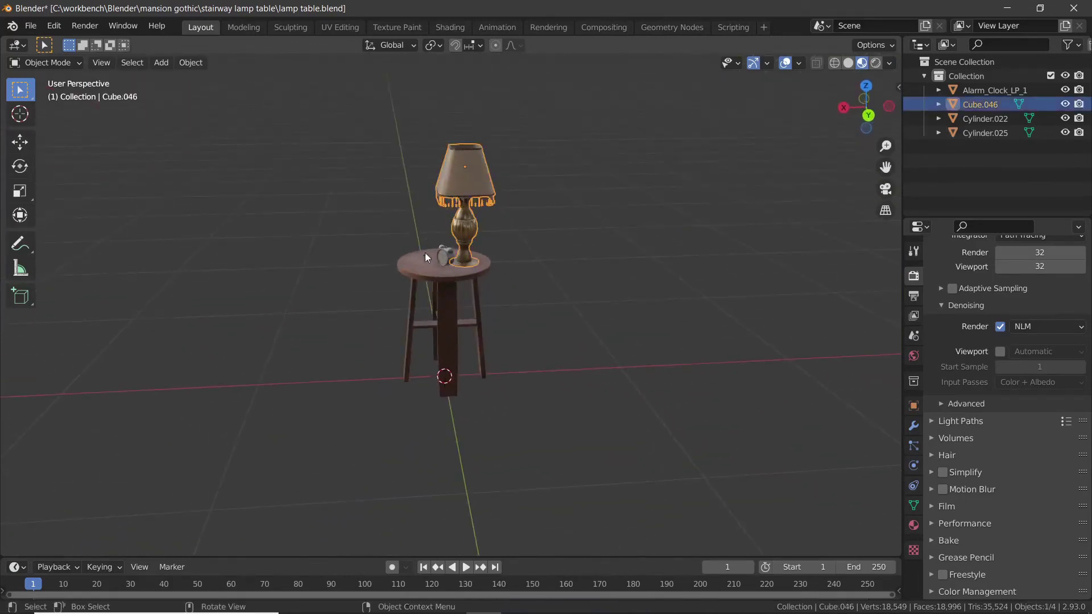
left_click(424, 253)
left_click_drag(350, 121, 545, 452)
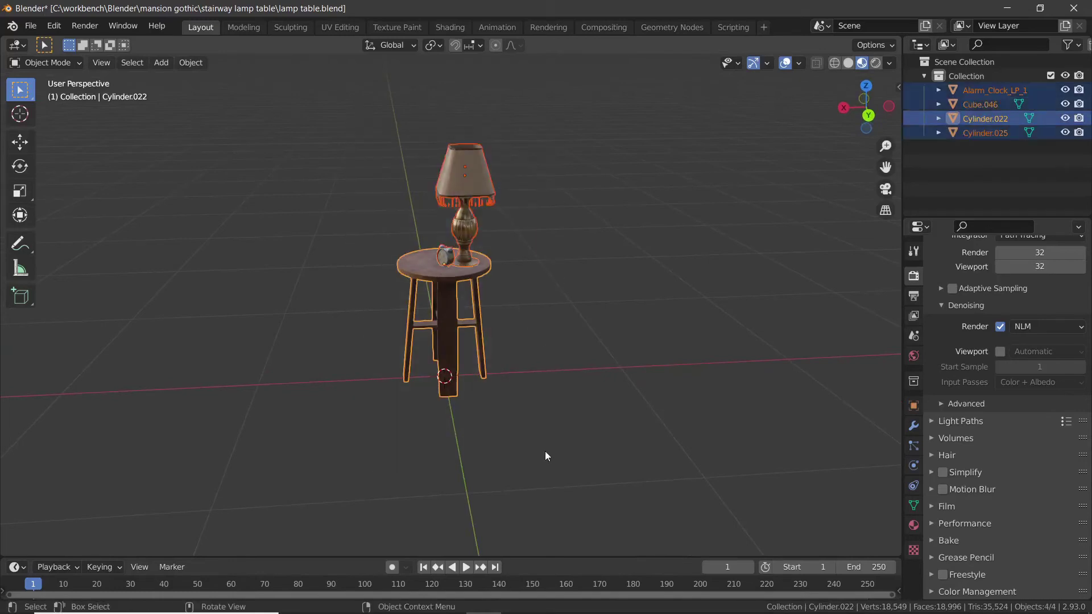
middle_click_drag(544, 452, 450, 351)
key("shift+d")
key("shift+x")
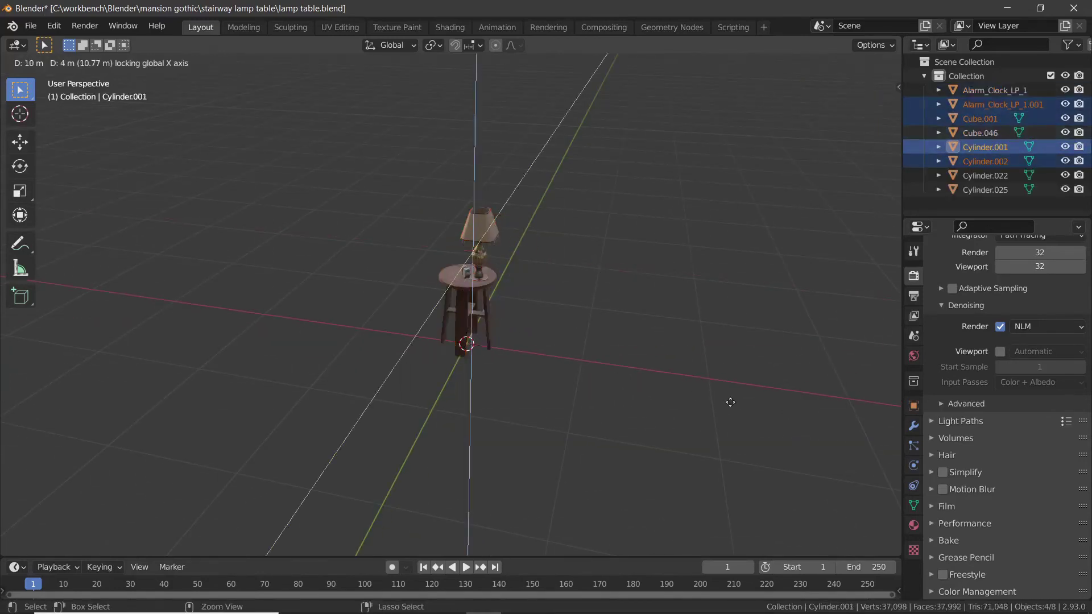
key("Escape")
key("g")
key("x")
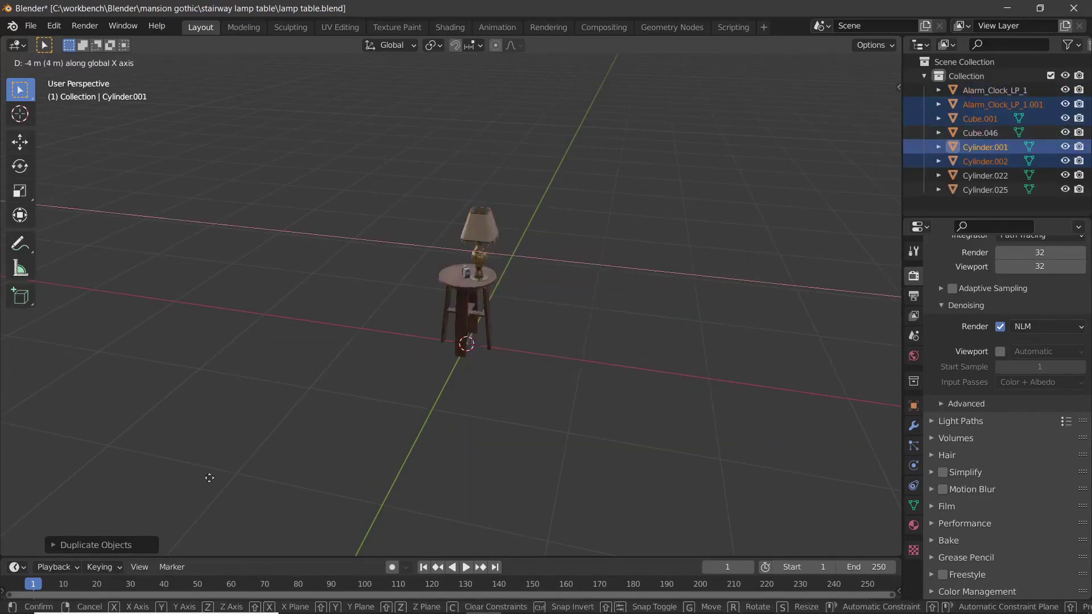
left_click(182, 383)
Join the duplicated lamp, alarm clock, candle and table into a single object
middle_click_drag(183, 383, 256, 382)
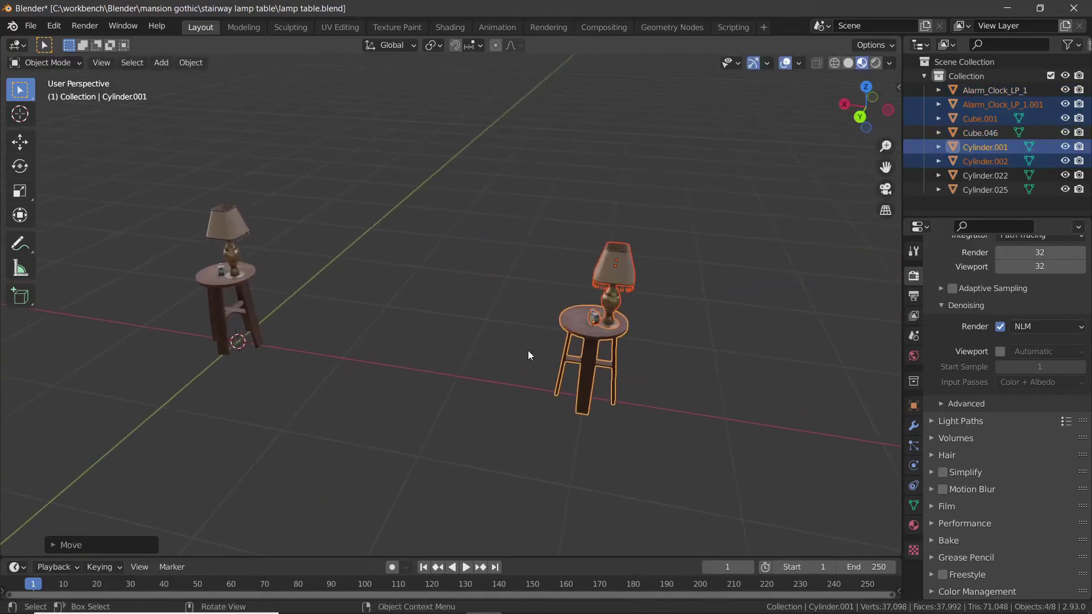
key("ctrl+j")
middle_click_drag(563, 342, 431, 322, "shift")
scroll(505, 343, "up", 3)
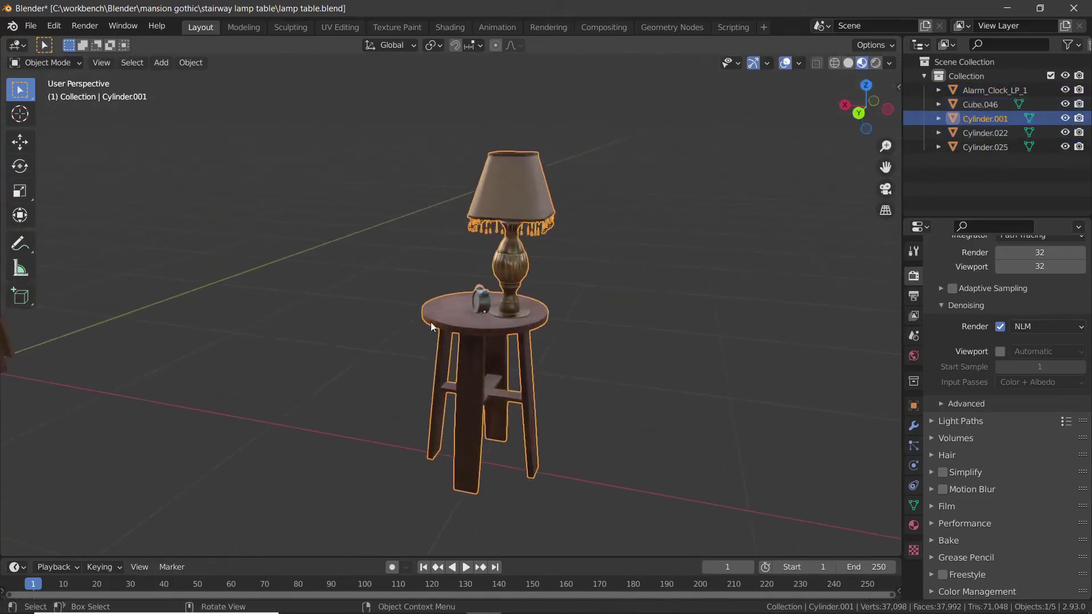
scroll(438, 324, "up", 1)
In the Shading workspace, remove all material slots from the joined lamp table copy and give it one new material
left_click(452, 27)
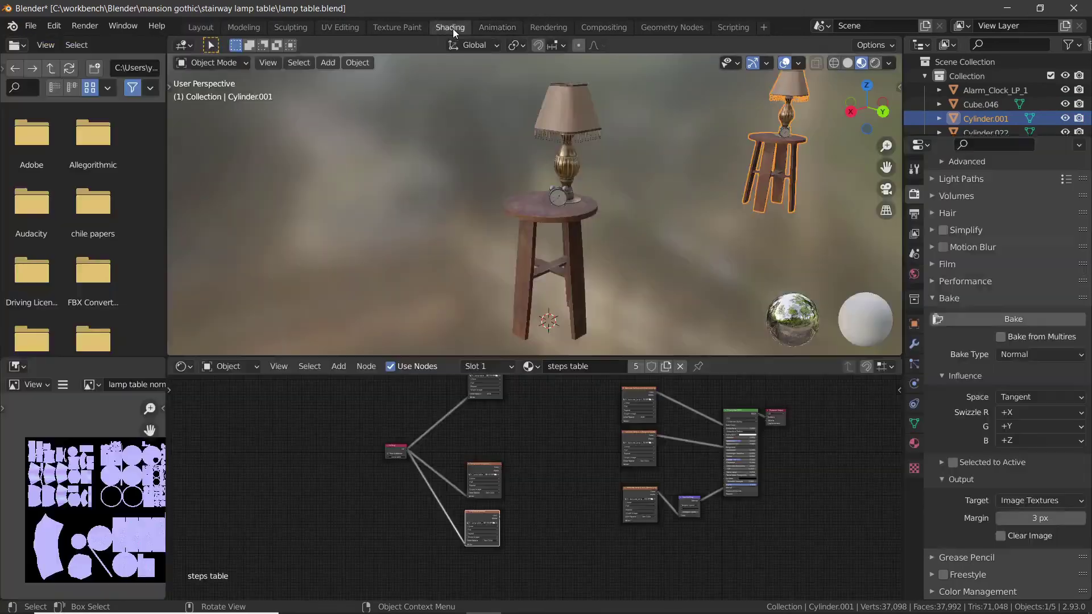
scroll(636, 163, "down", 5)
middle_click_drag(635, 163, 543, 228)
middle_click_drag(595, 235, 336, 203, "shift")
scroll(439, 226, "up", 3)
middle_click_drag(438, 226, 565, 258)
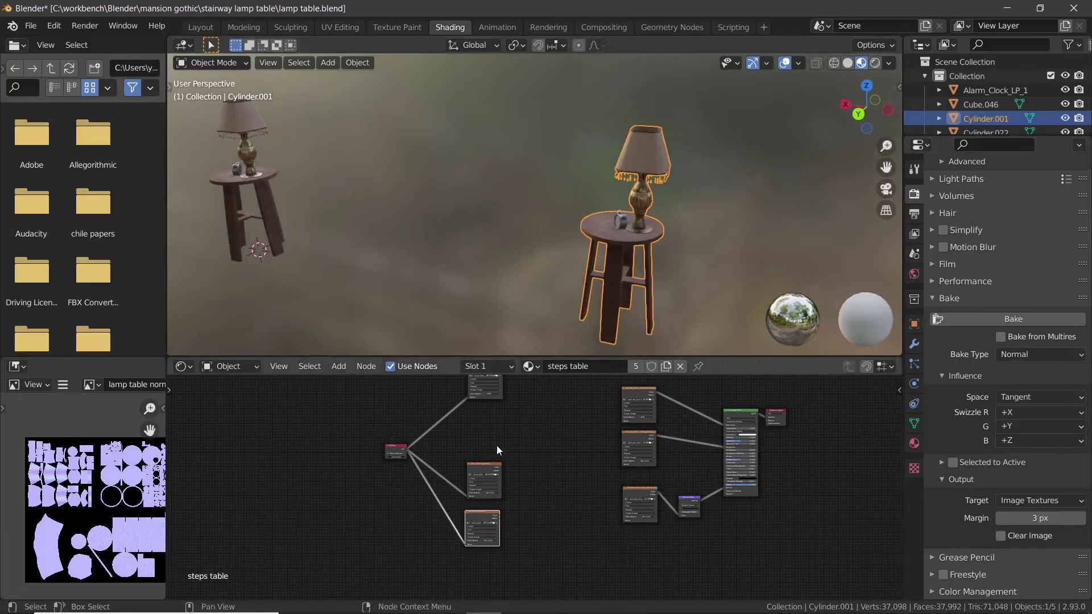
scroll(497, 445, "down", 2)
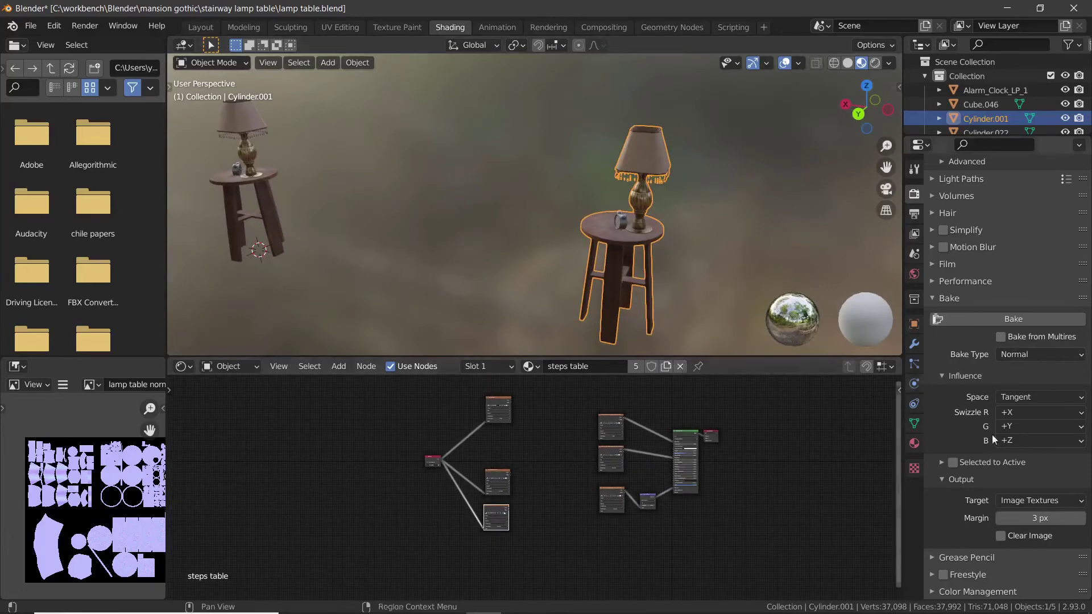
left_click(914, 443)
scroll(977, 330, "up", 8)
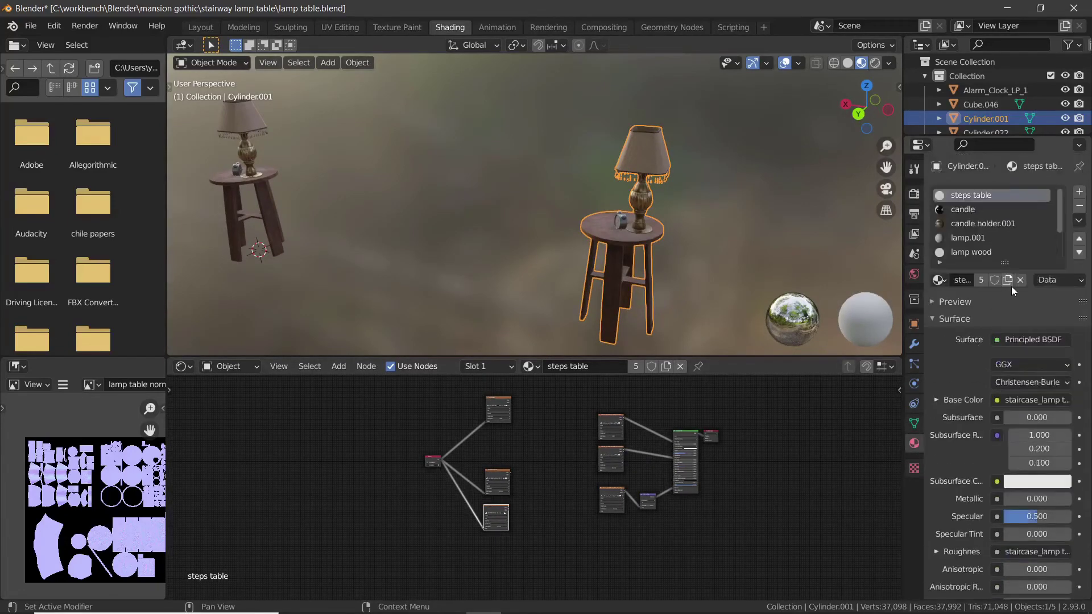
left_click(1079, 209)
left_click(1080, 209)
left_click(1080, 209)
left_click(1080, 209)
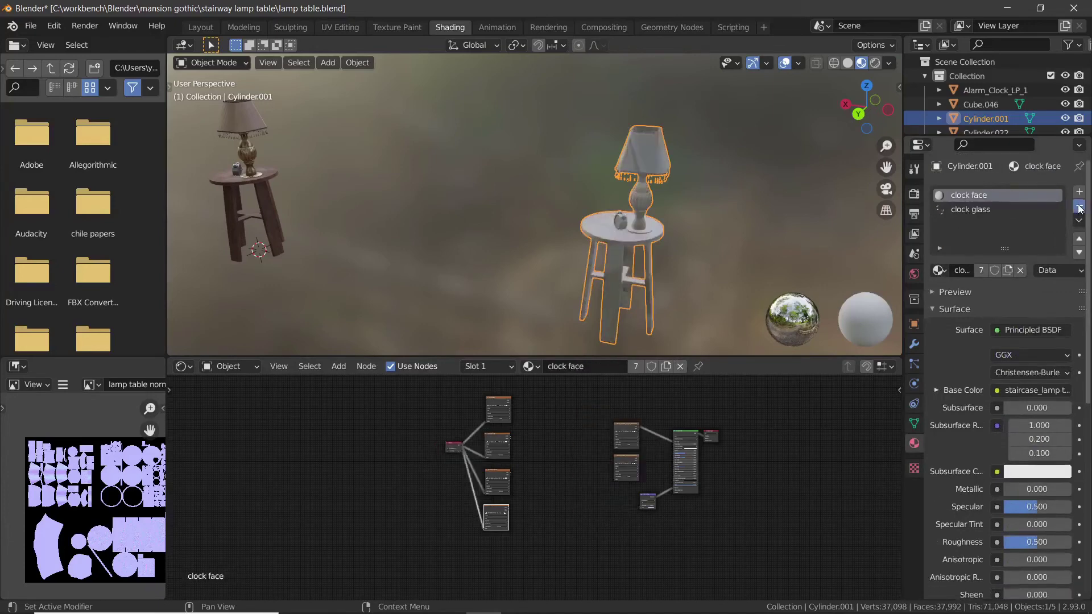
left_click(1080, 209)
left_click(1079, 209)
left_click(986, 239)
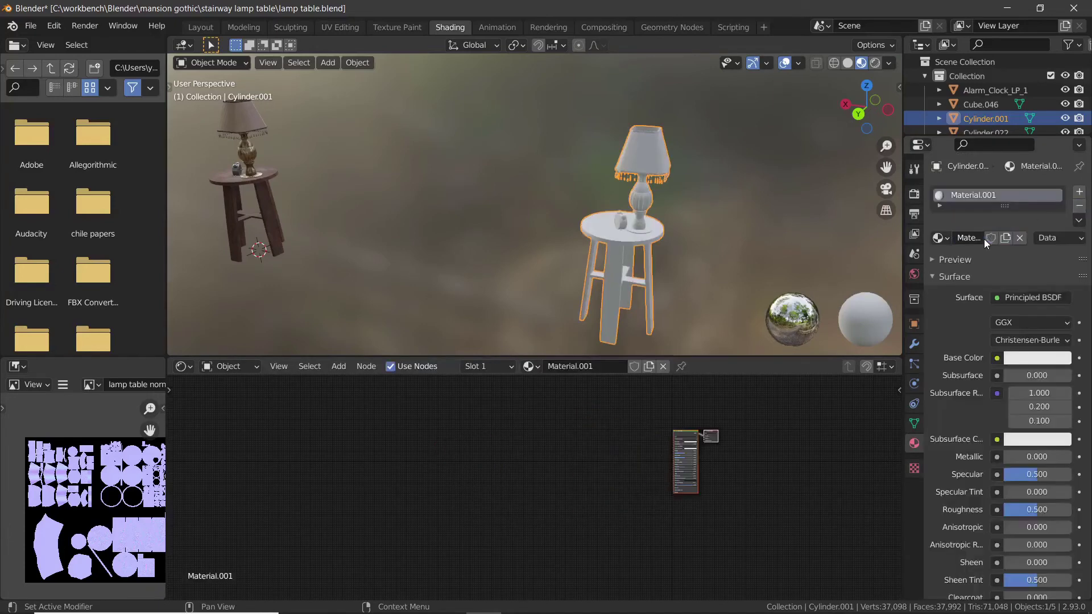
Delete the UV map named UVMap from the joined copy, keeping only the lamp table UV map
left_click(913, 426)
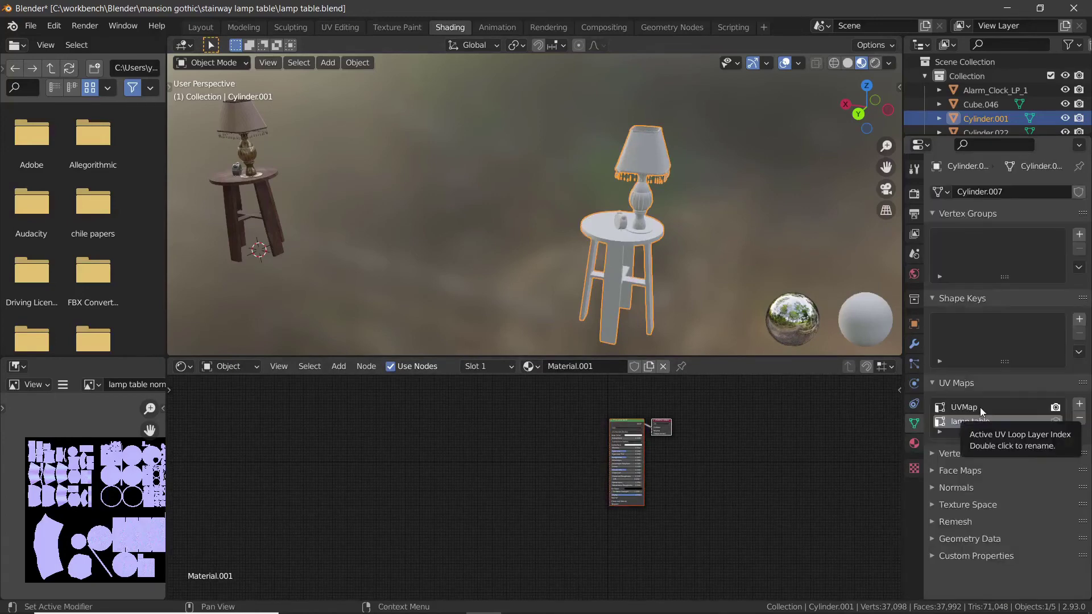
left_click(981, 407)
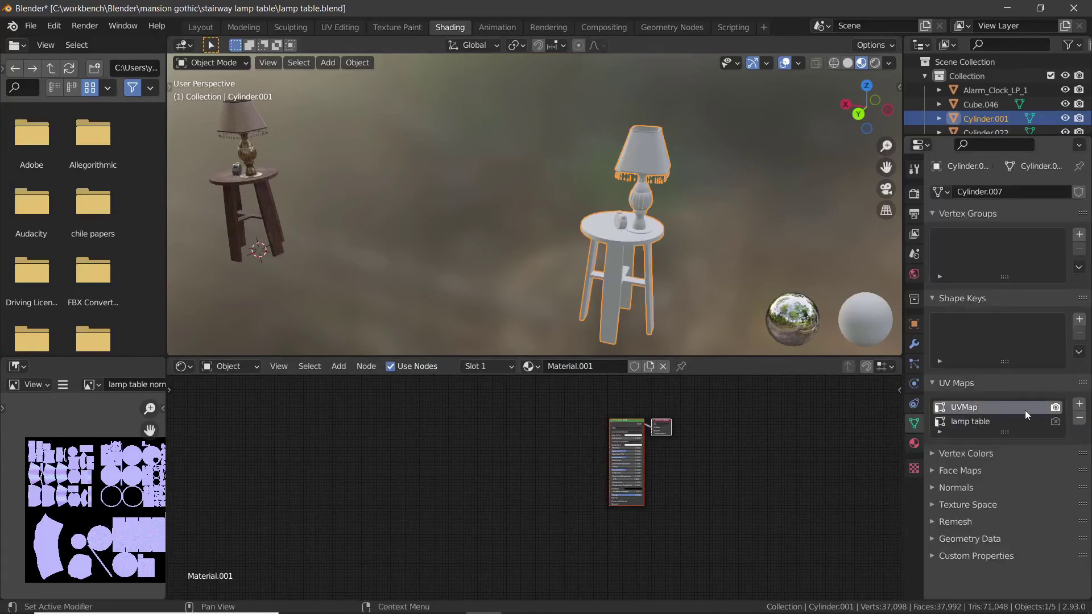
left_click(1080, 418)
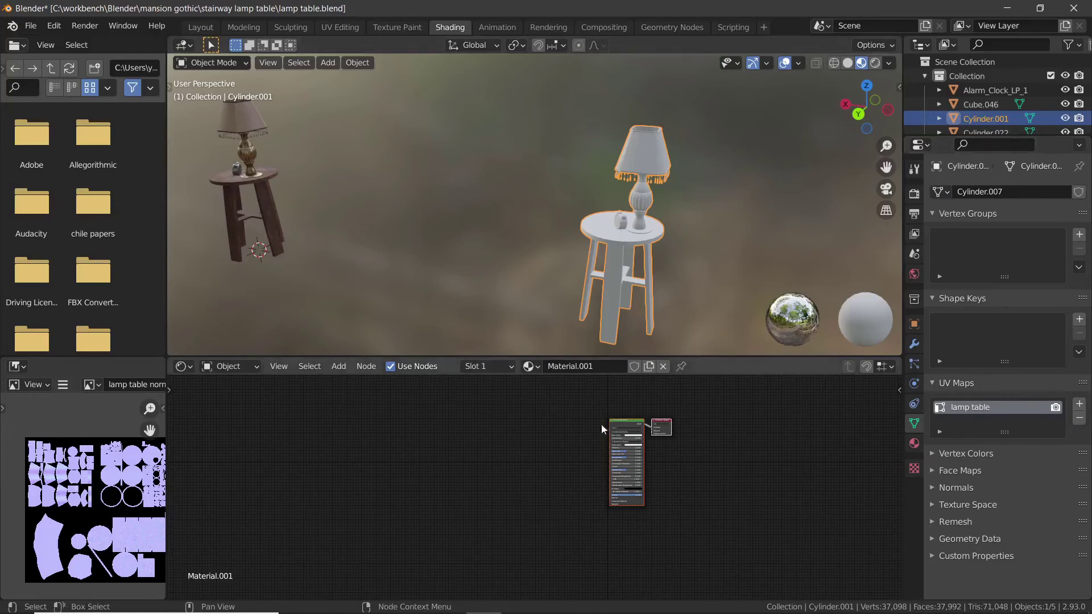
Run Principled Texture Setup on the new material with the lamp table diffuse, metallic, normal and roughness images from the maps folder
scroll(602, 425, "up", 4)
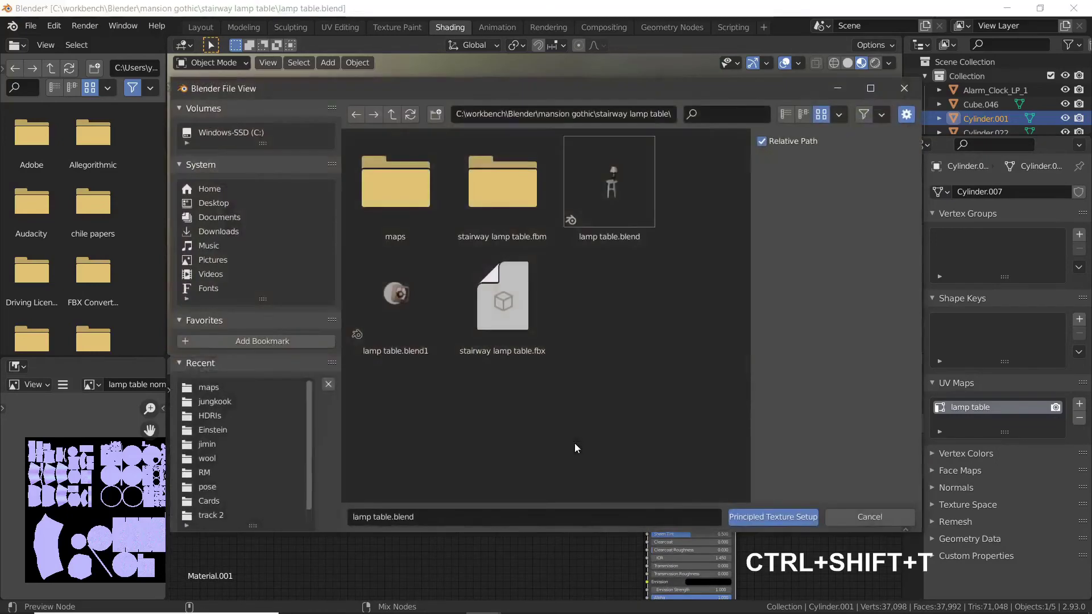
double_click(405, 183)
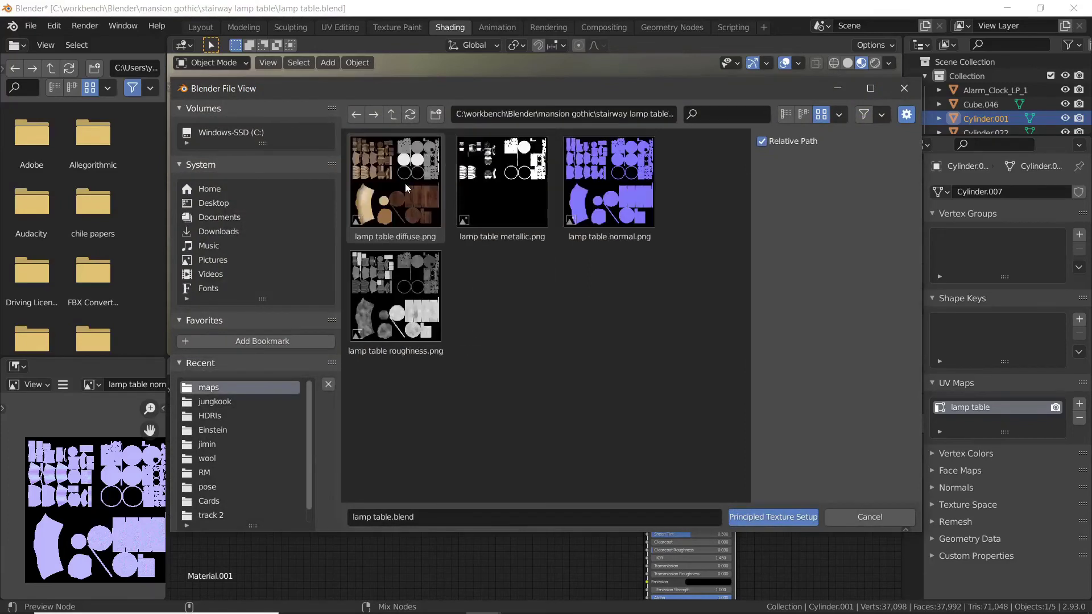
left_click(407, 187)
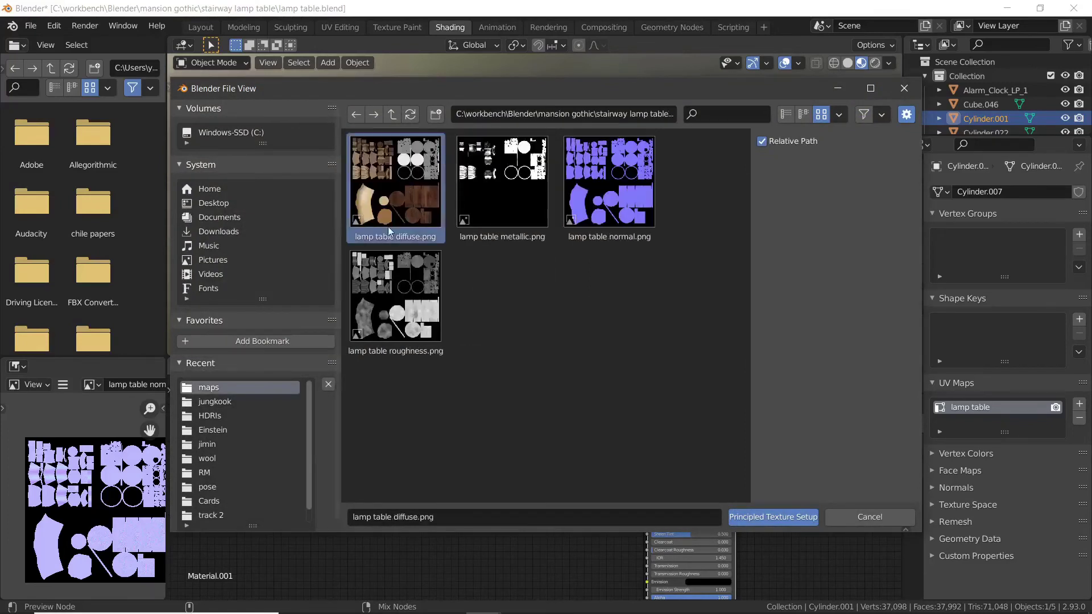
left_click(408, 312, "shift")
key("Return")
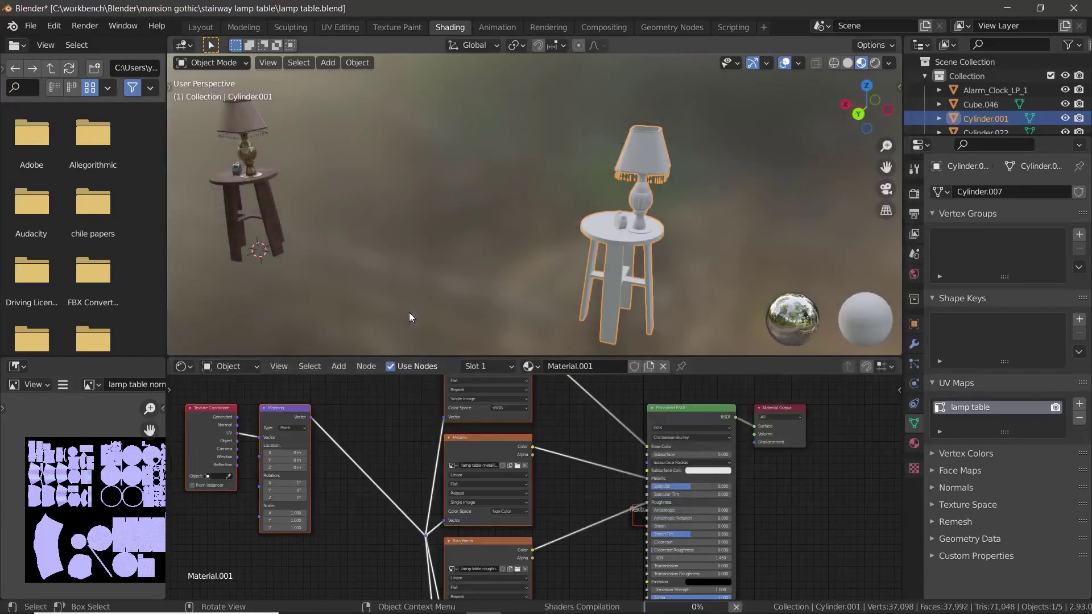
key("g")
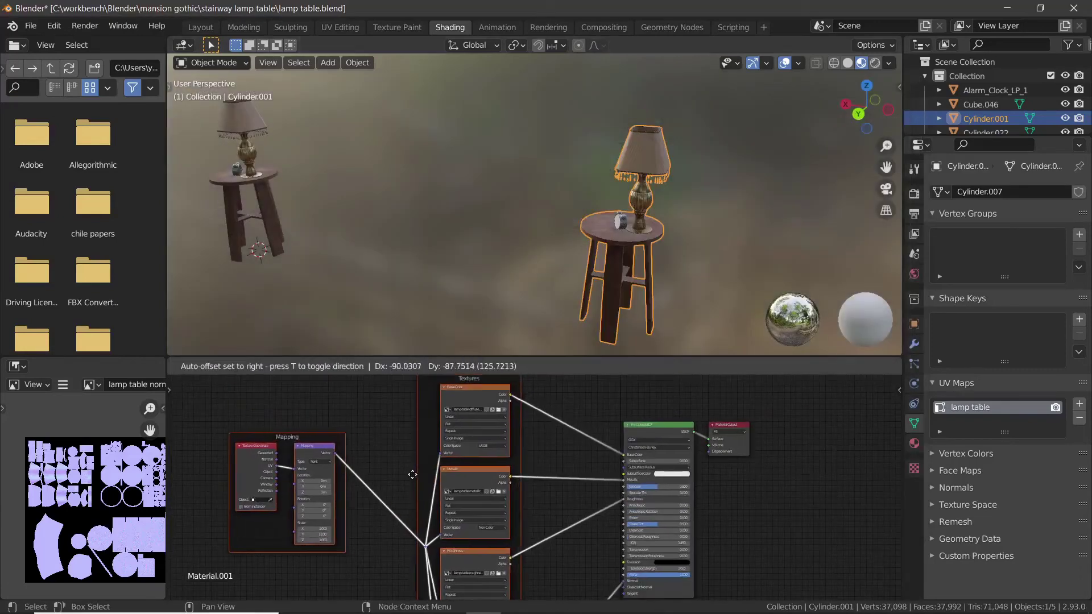
left_click(412, 474)
Inspect the joined lamp table copy up close and rename its material as lamp table
left_click(510, 287)
middle_click_drag(398, 278, 441, 272)
scroll(439, 272, "up", 6)
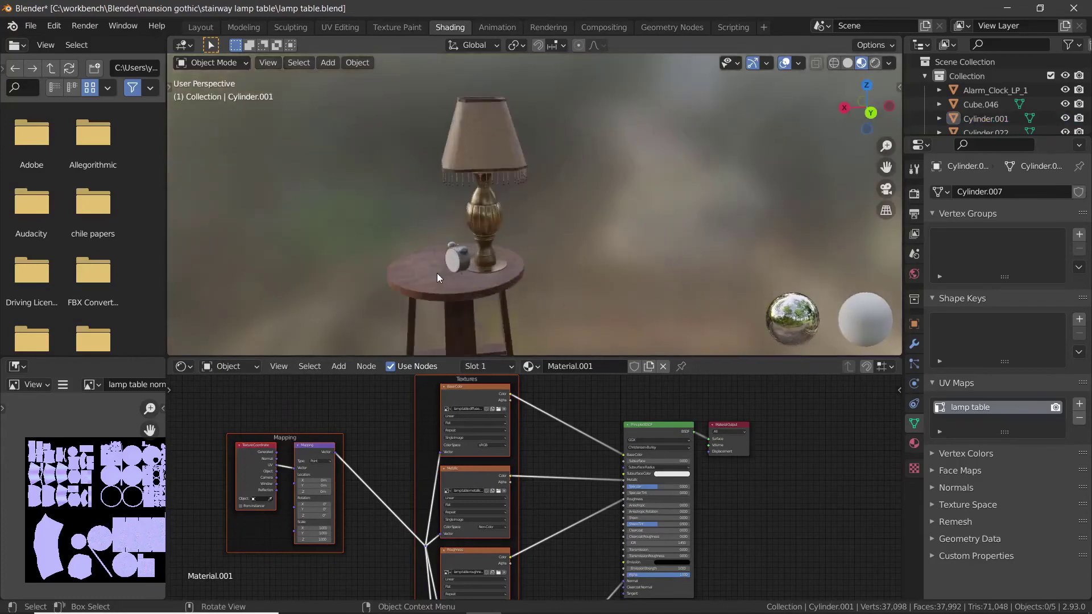
left_click(606, 259)
left_click(914, 443)
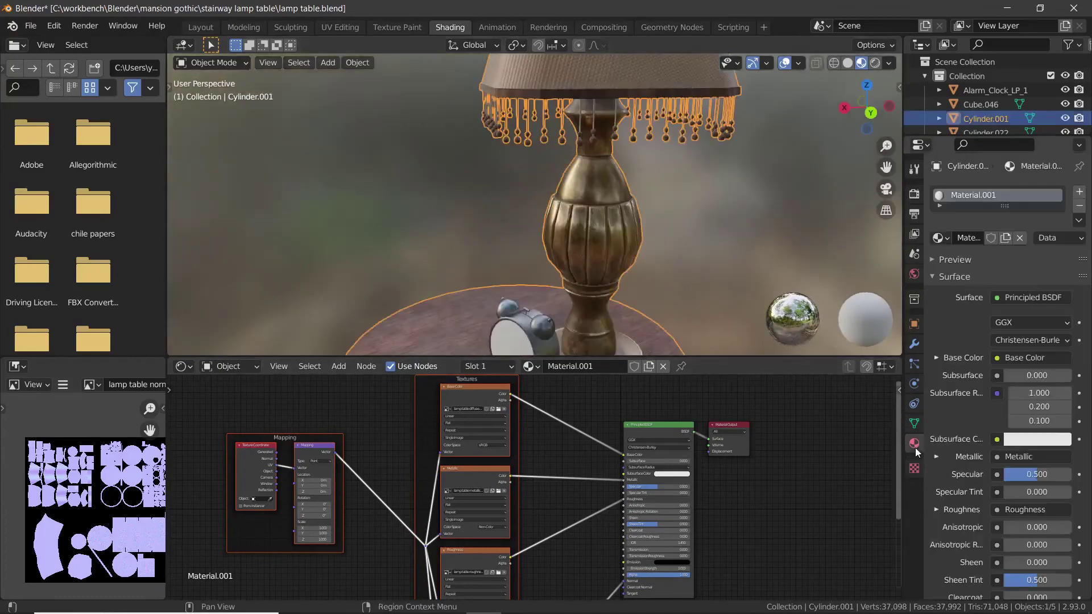
scroll(552, 264, "down", 5)
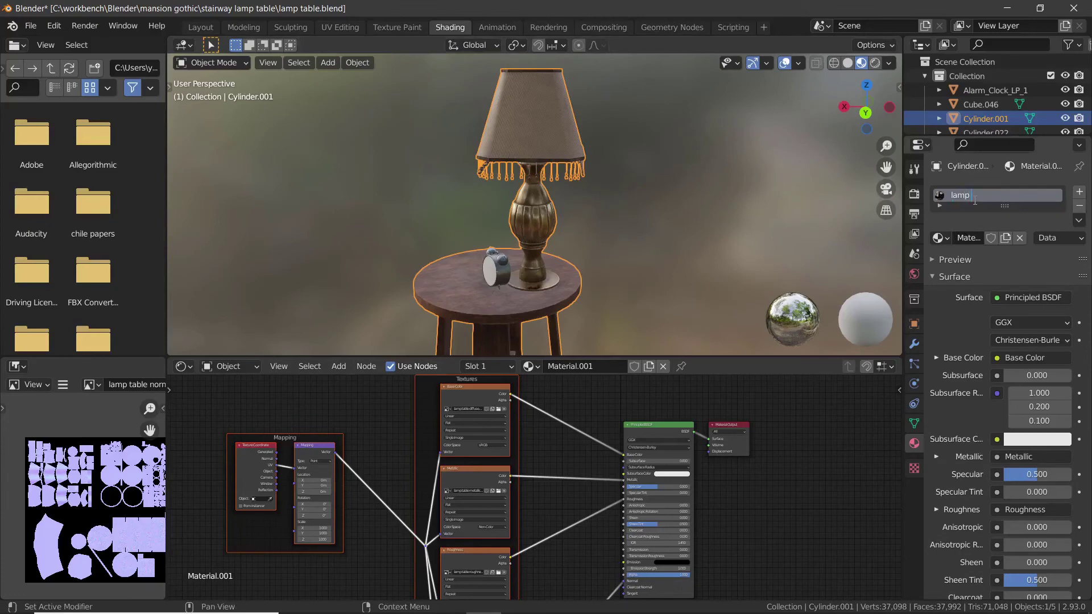
scroll(447, 237, "down", 3)
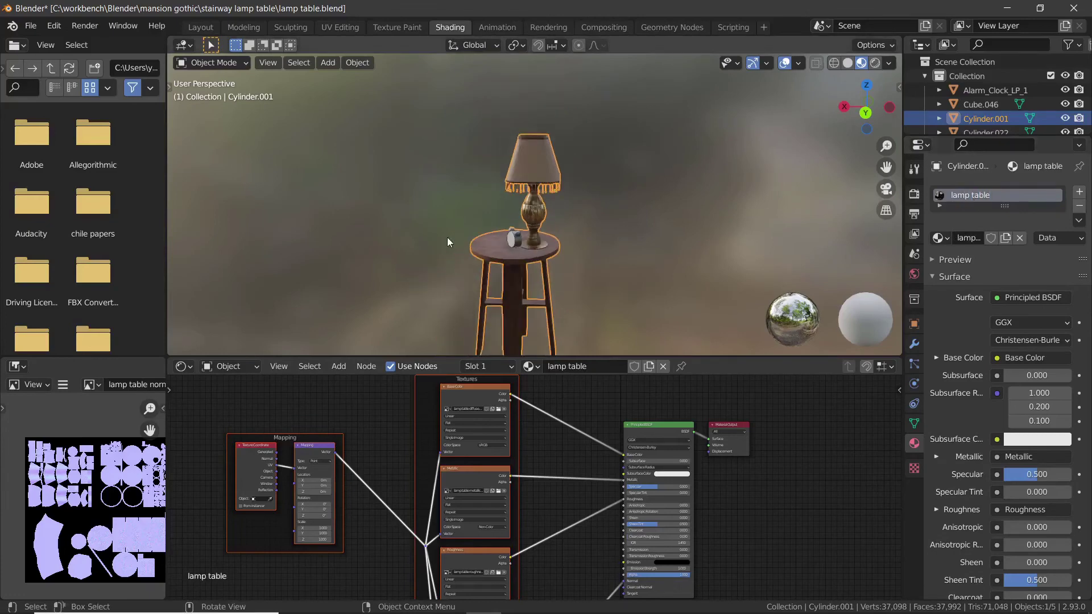
Deselect the texture setup nodes of the lamp table material and save the file
middle_click_drag(447, 237, 432, 253)
scroll(432, 253, "up", 5)
scroll(397, 515, "down", 8)
mouse_move(432, 500)
middle_mouse_down()
mouse_move(469, 448)
mouse_move(450, 493)
middle_mouse_up()
left_click(456, 511)
key("ctrl+s")
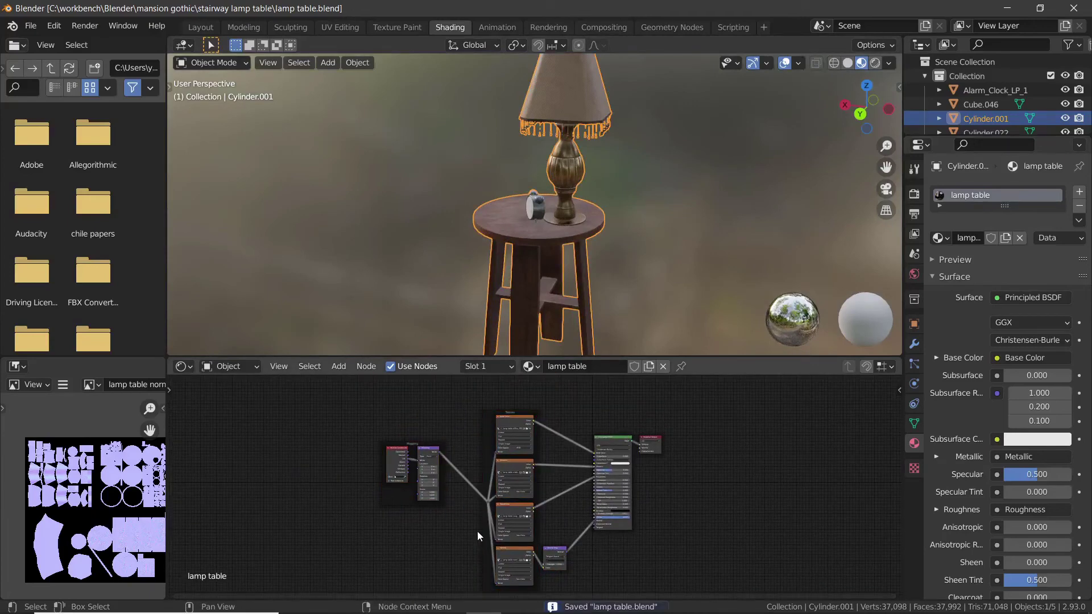
Switch to the Layout workspace, clear the selection and compare the joined lamp table copy with the original objects
scroll(643, 240, "down", 2)
left_click(194, 26)
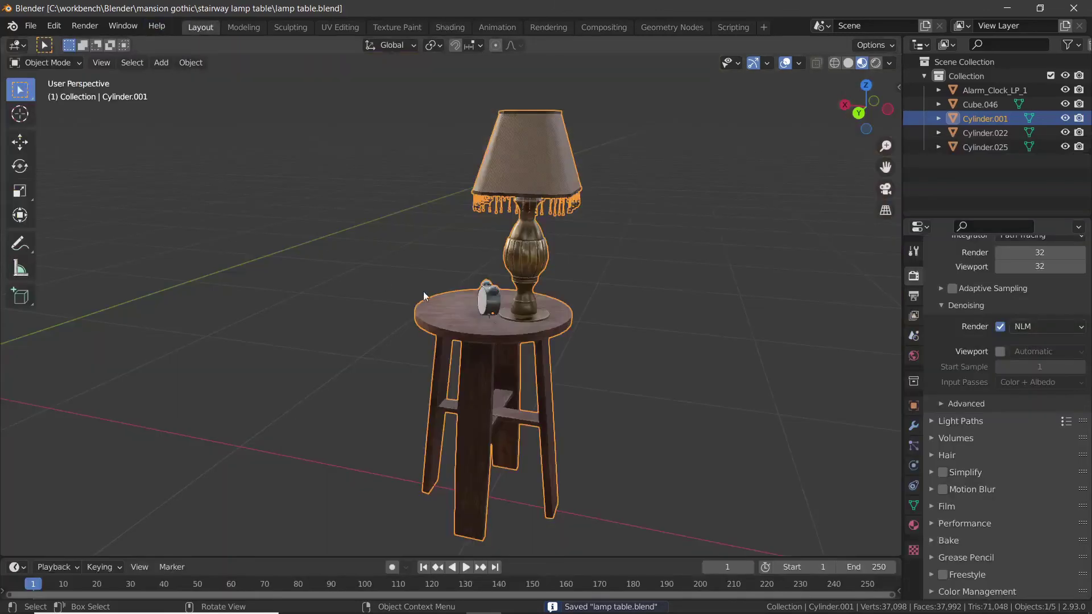
scroll(423, 292, "down", 5)
middle_click_drag(415, 295, 457, 303)
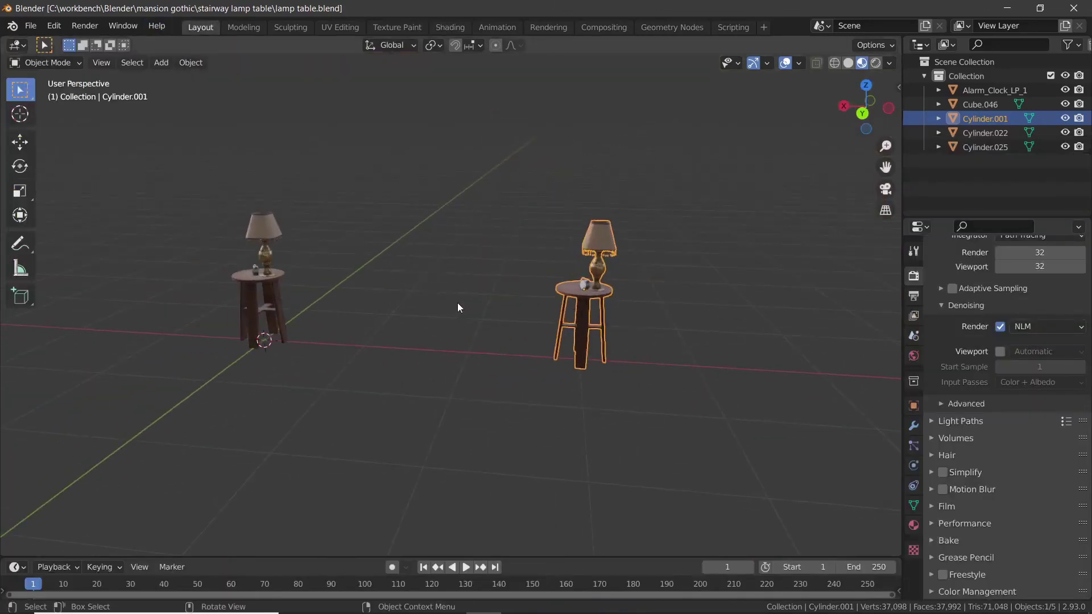
left_click(458, 304)
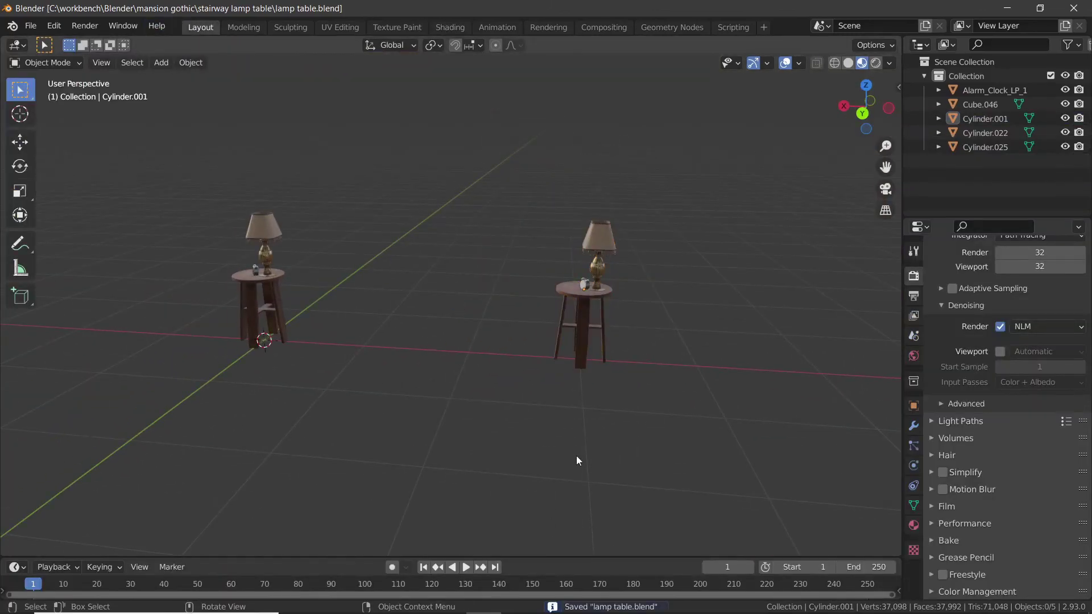
scroll(576, 456, "up", 2)
middle_click_drag(565, 442, 527, 414)
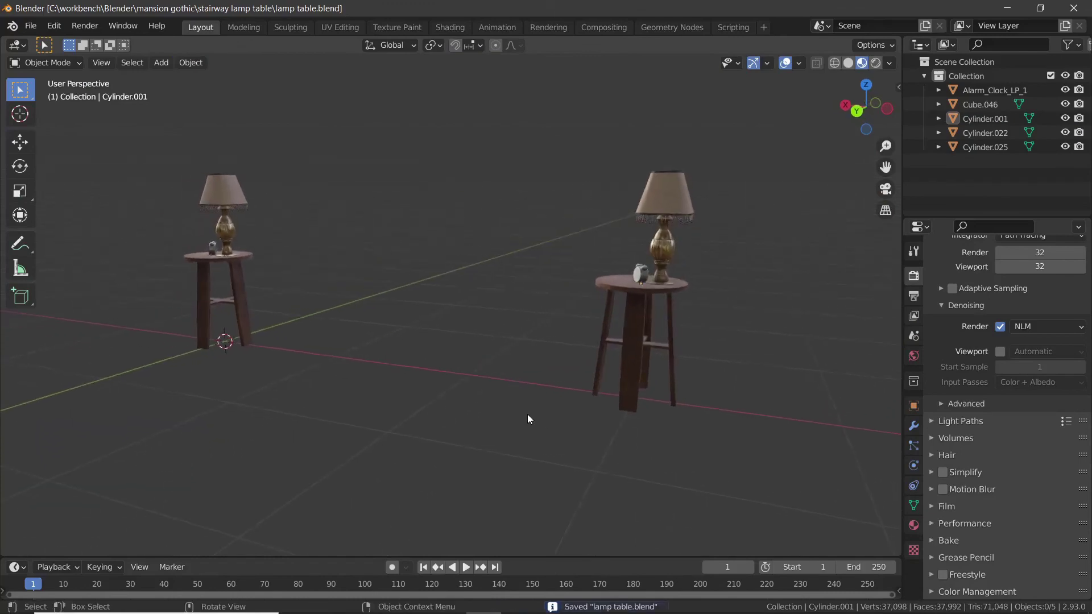